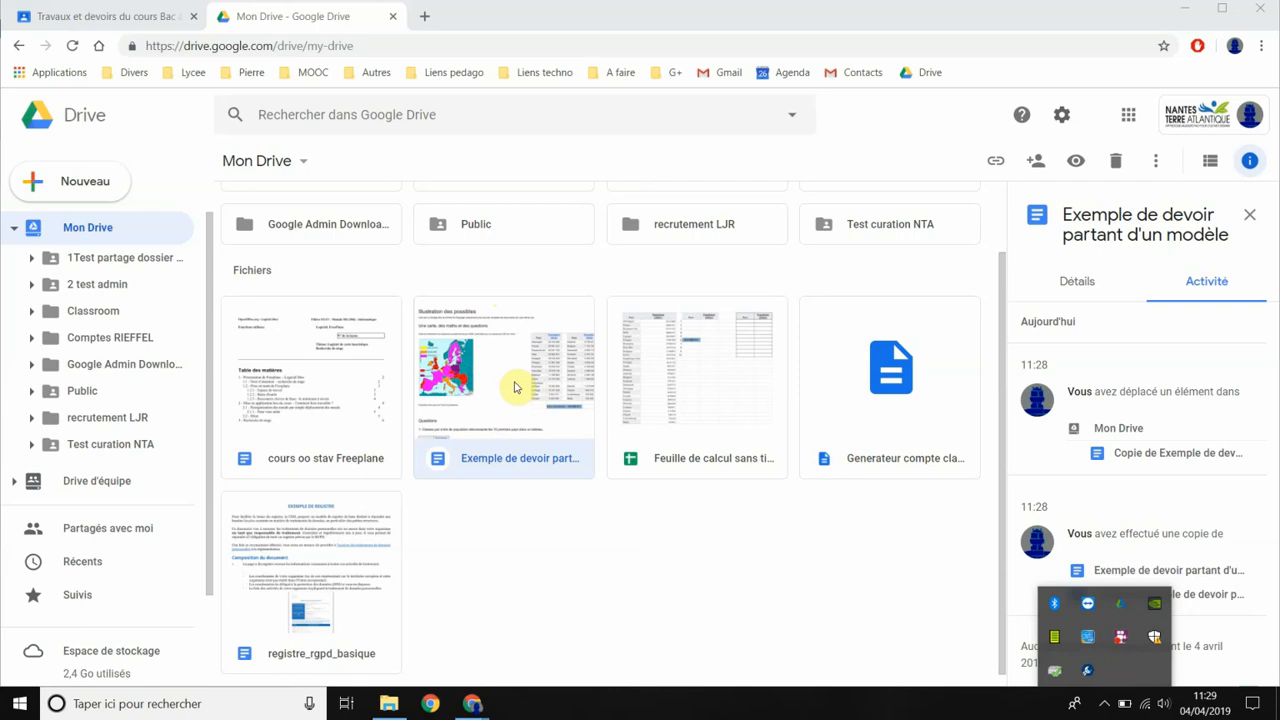
Open the document "Exemple de devoir partant d'un modèle" and examine its abstention map, population tables and first question
double_click(515, 387)
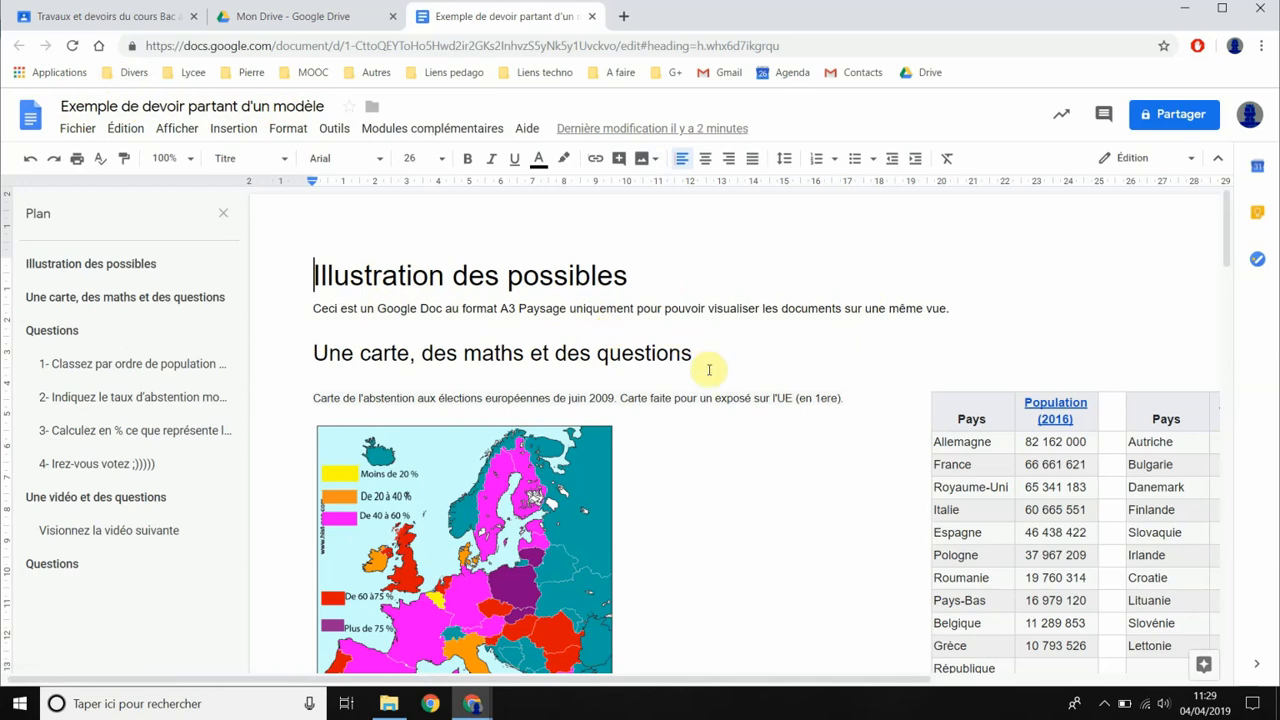
scroll(712, 378, down, 2)
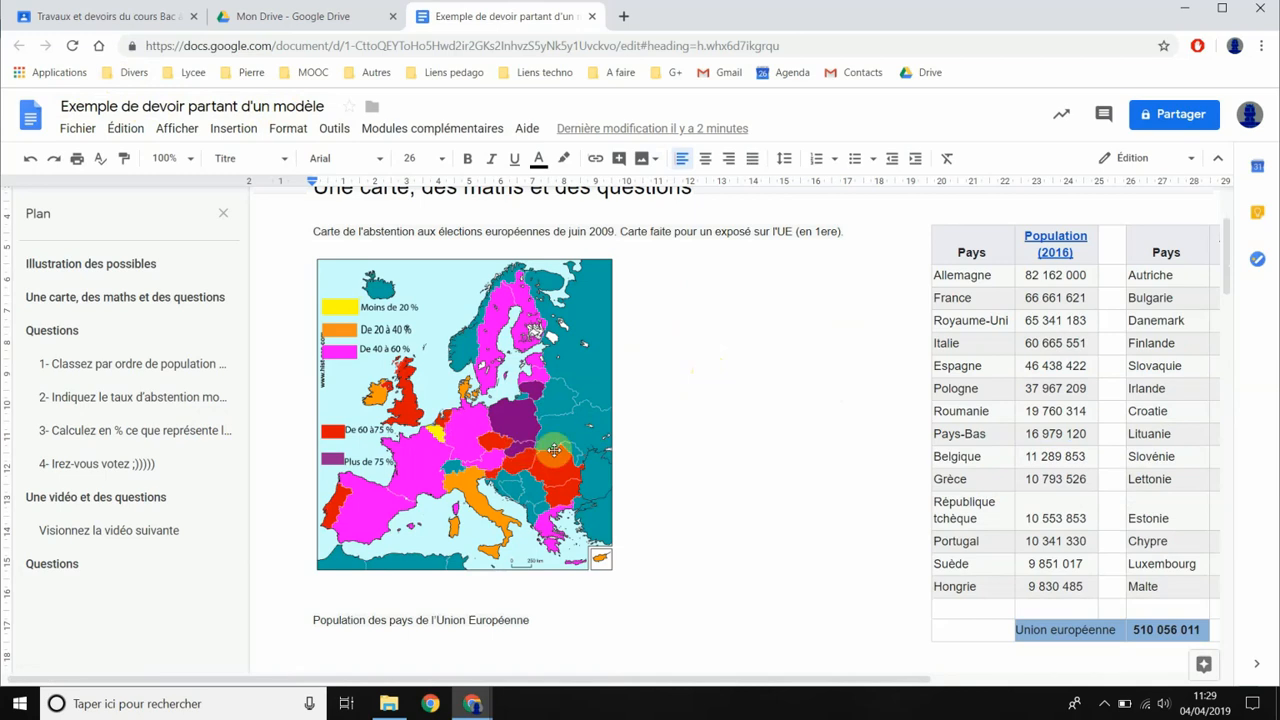
scroll(699, 427, up, 1)
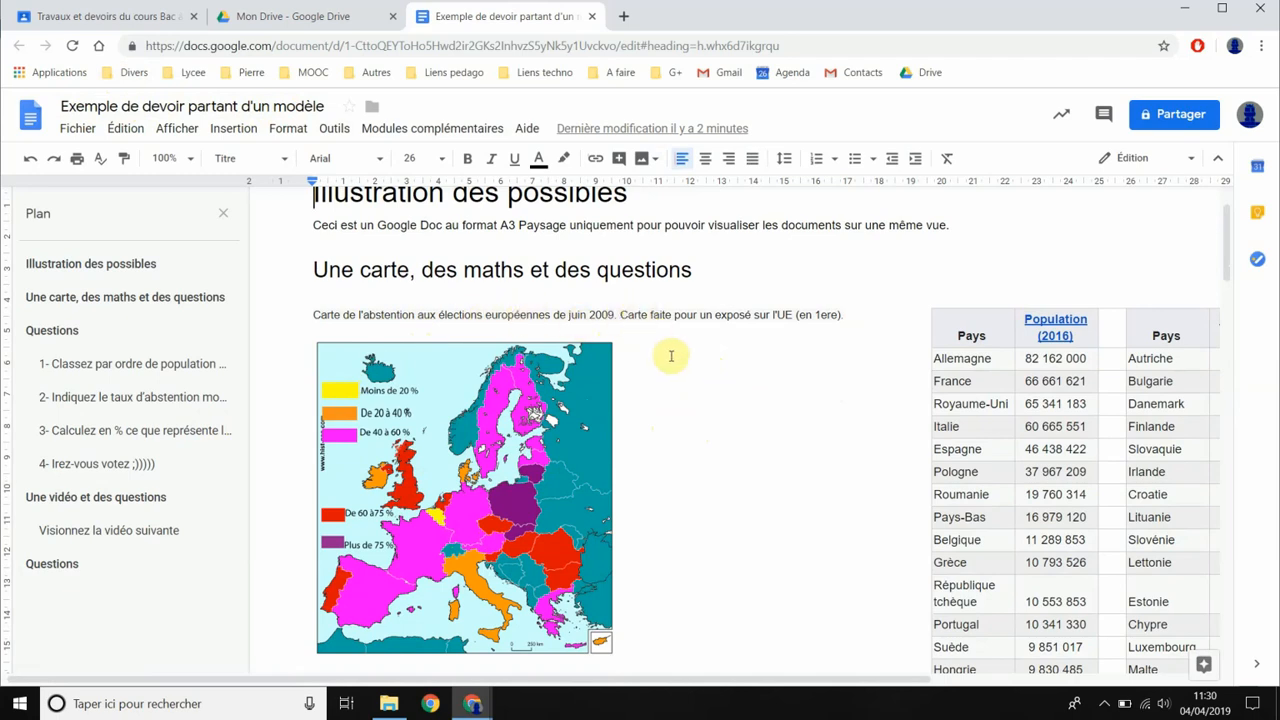
scroll(676, 370, down, 1)
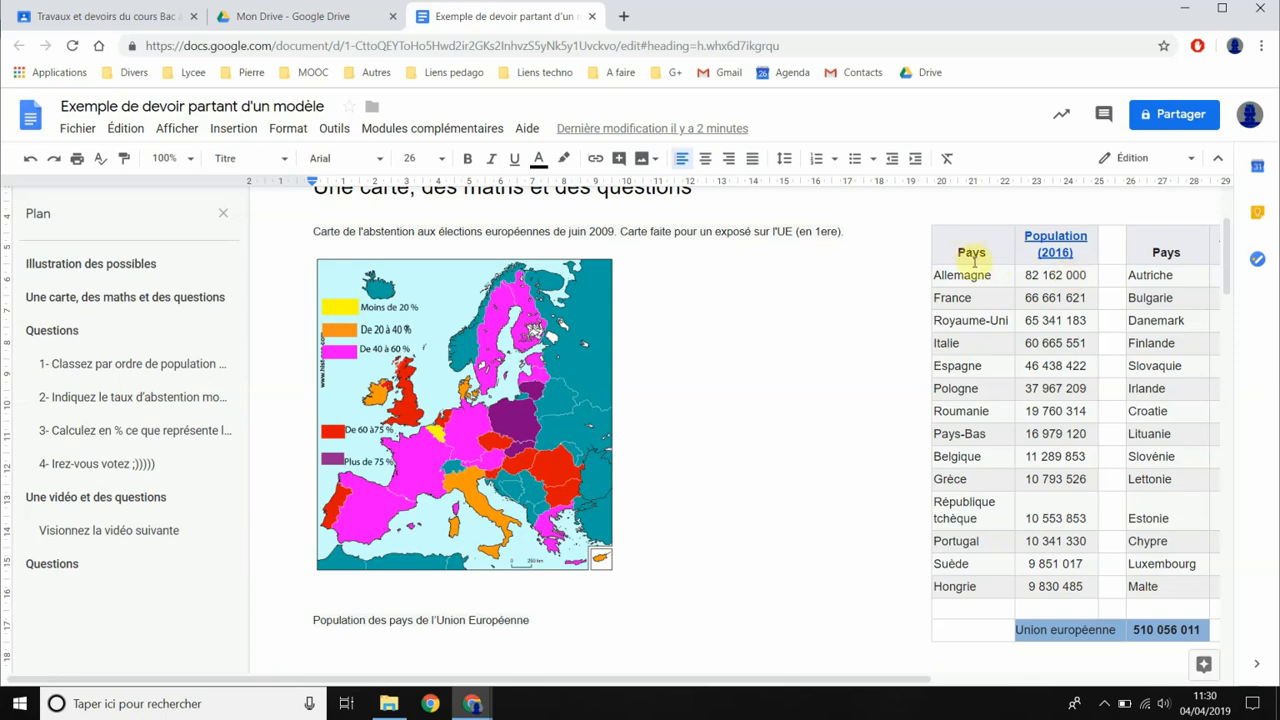
drag(709, 693, 857, 693)
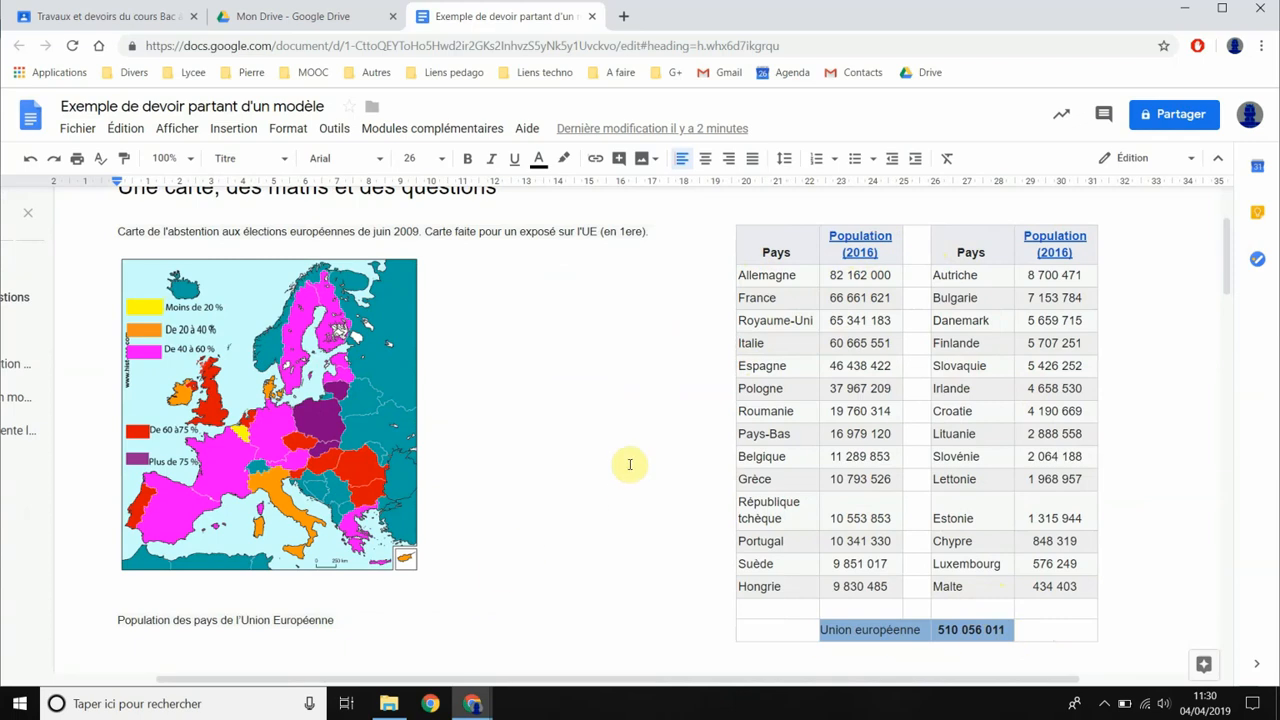
scroll(663, 437, down, 2)
scroll(675, 441, down, 3)
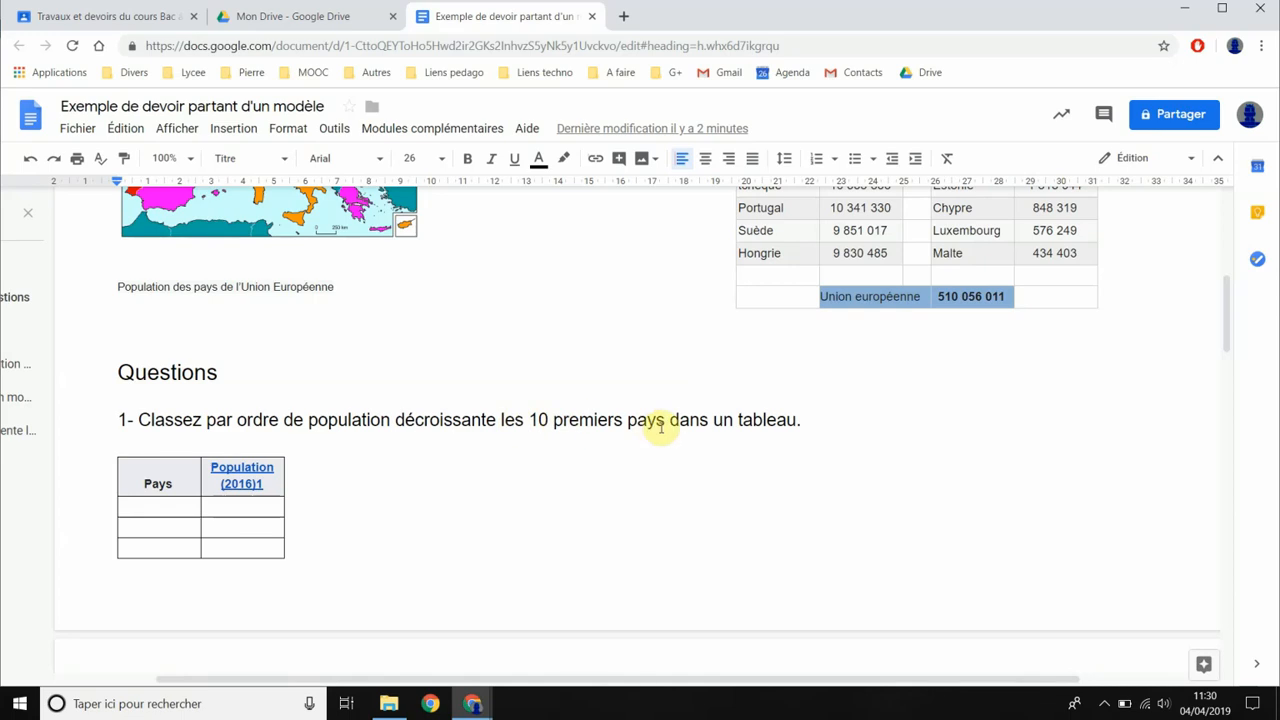
scroll(790, 455, up, 3)
scroll(337, 480, down, 3)
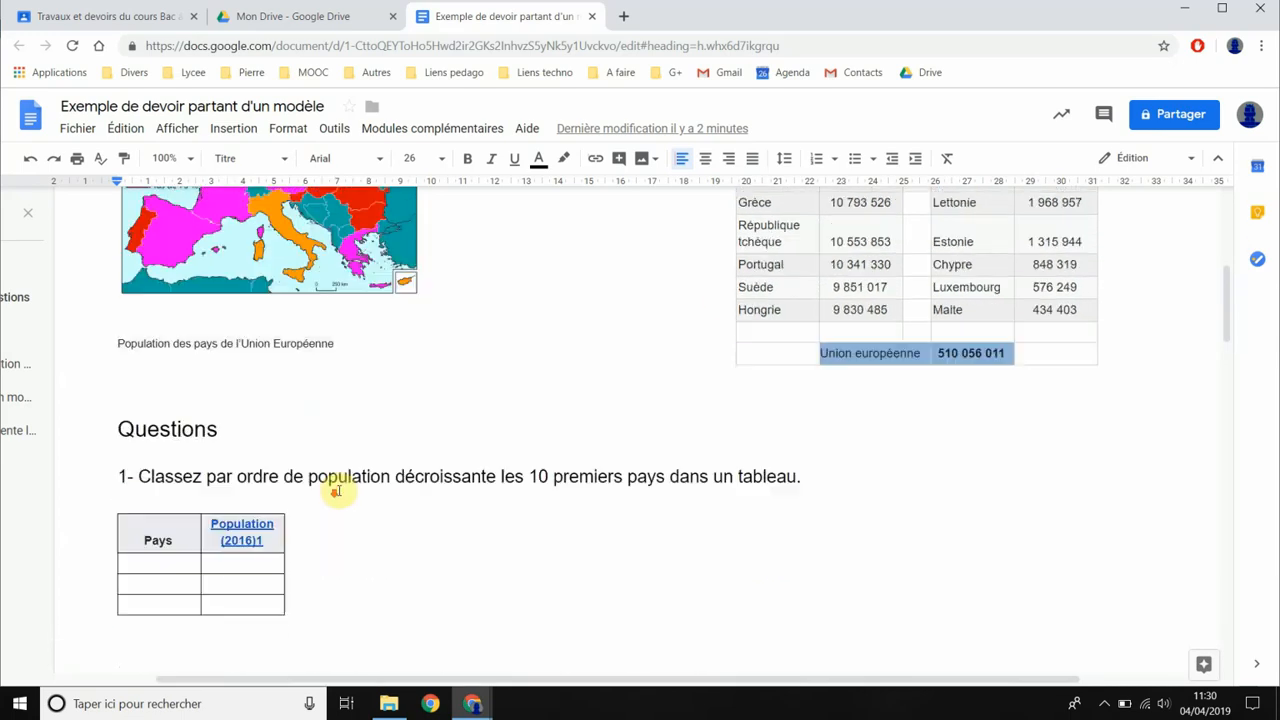
Compare question 1's empty answer table with the countries and 2016 populations listed in the source tables
click(160, 506)
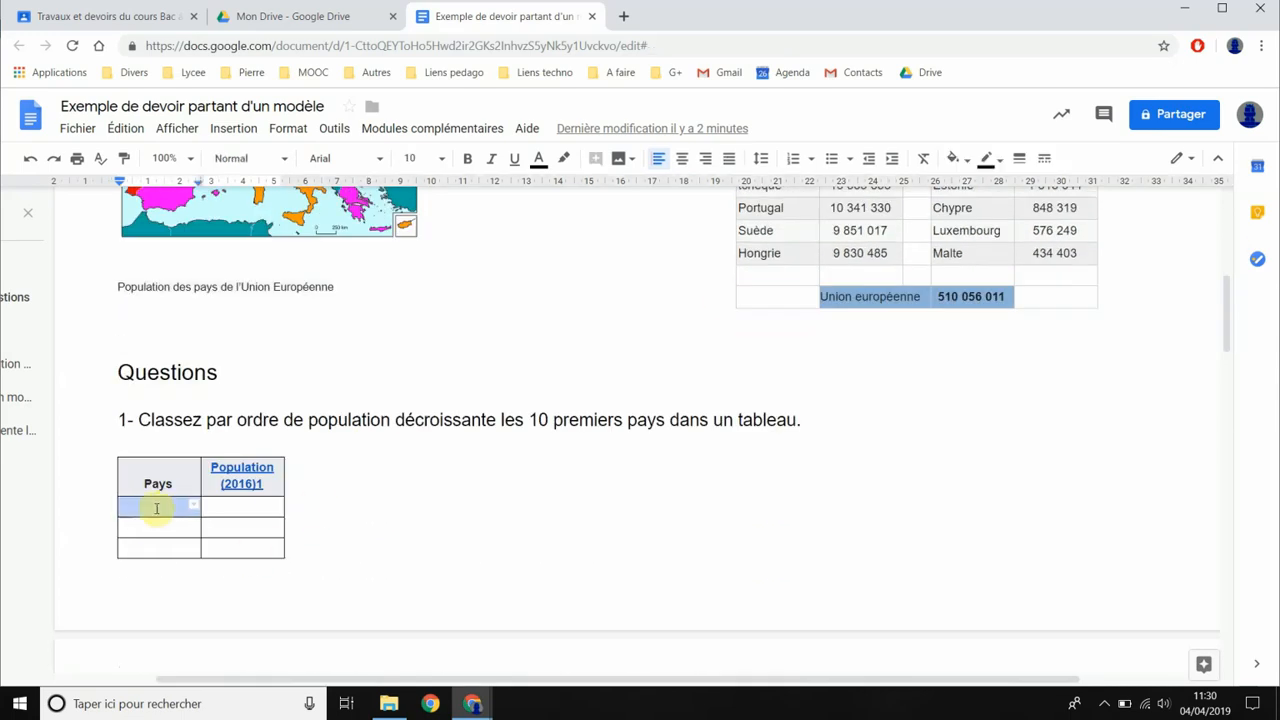
scroll(808, 430, up, 4)
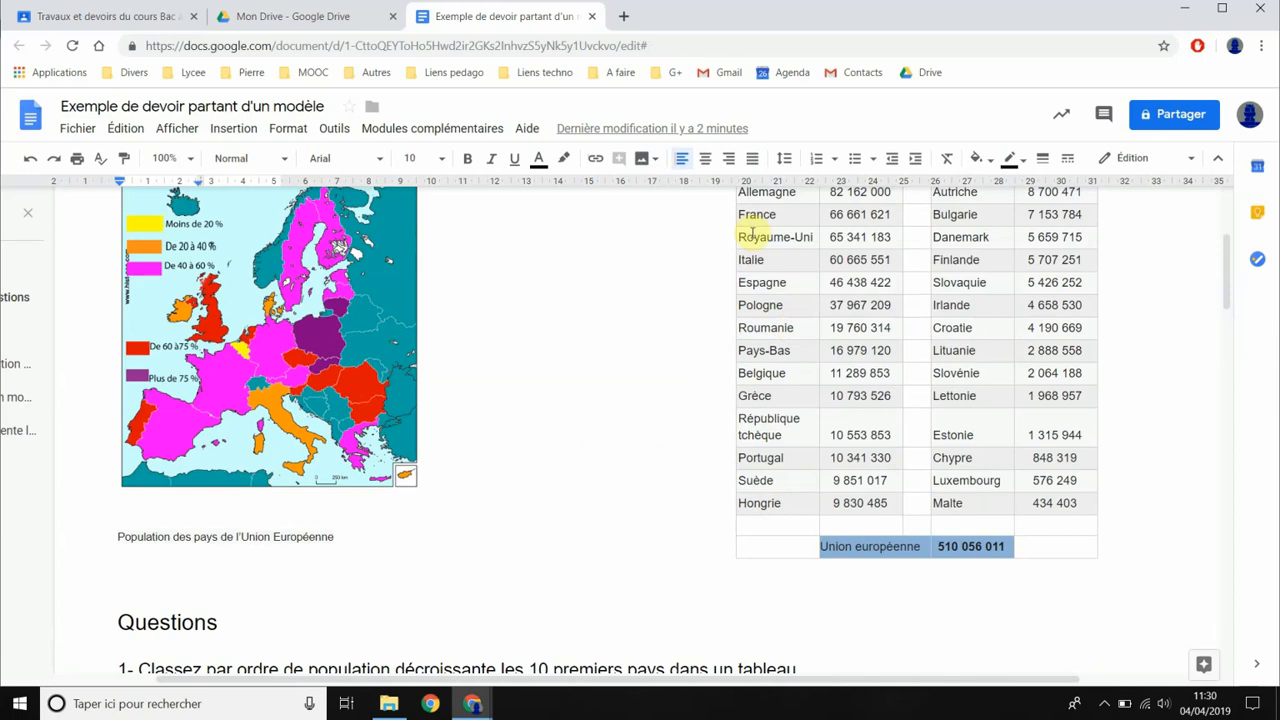
scroll(808, 430, up, 1)
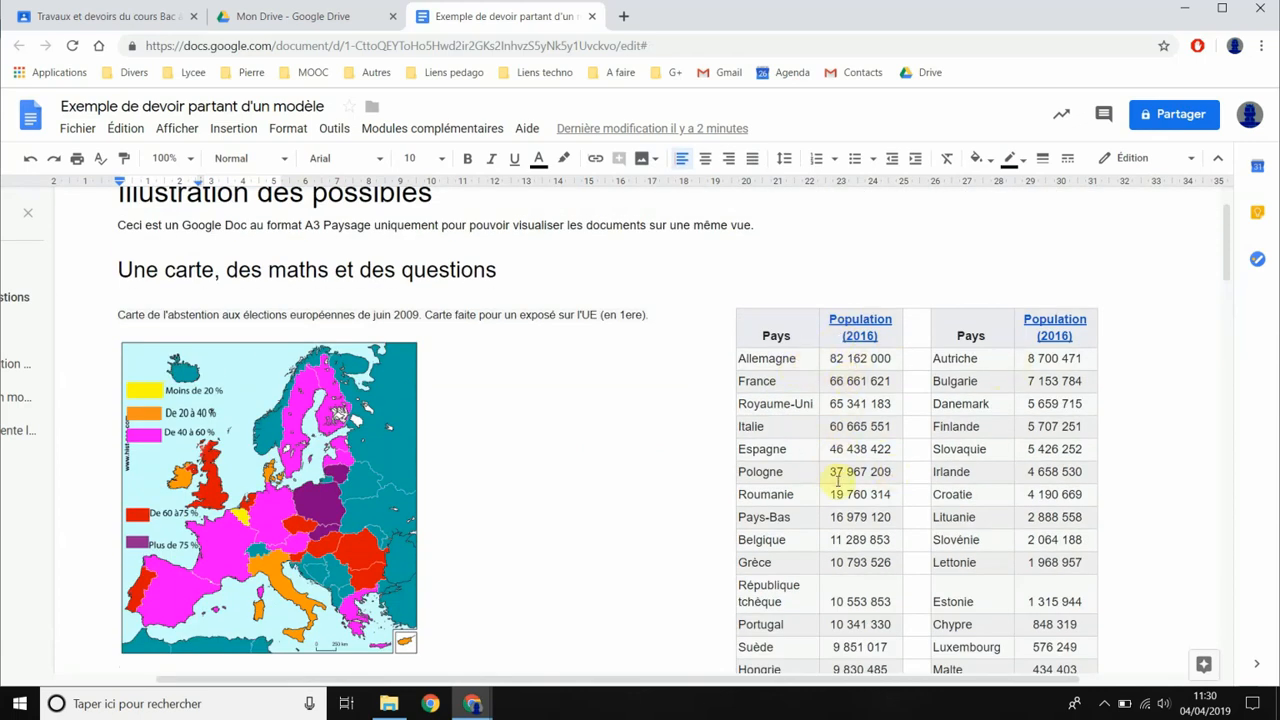
scroll(840, 515, down, 2)
scroll(963, 523, up, 2)
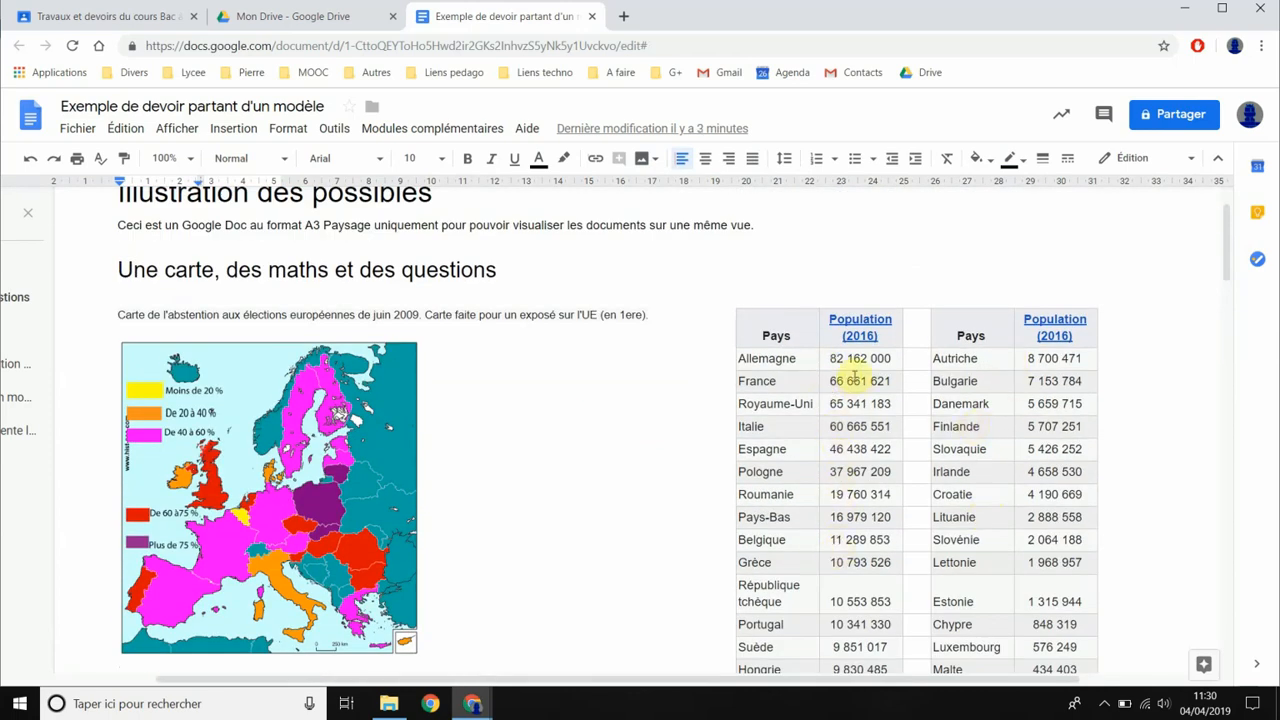
click(858, 336)
click(776, 387)
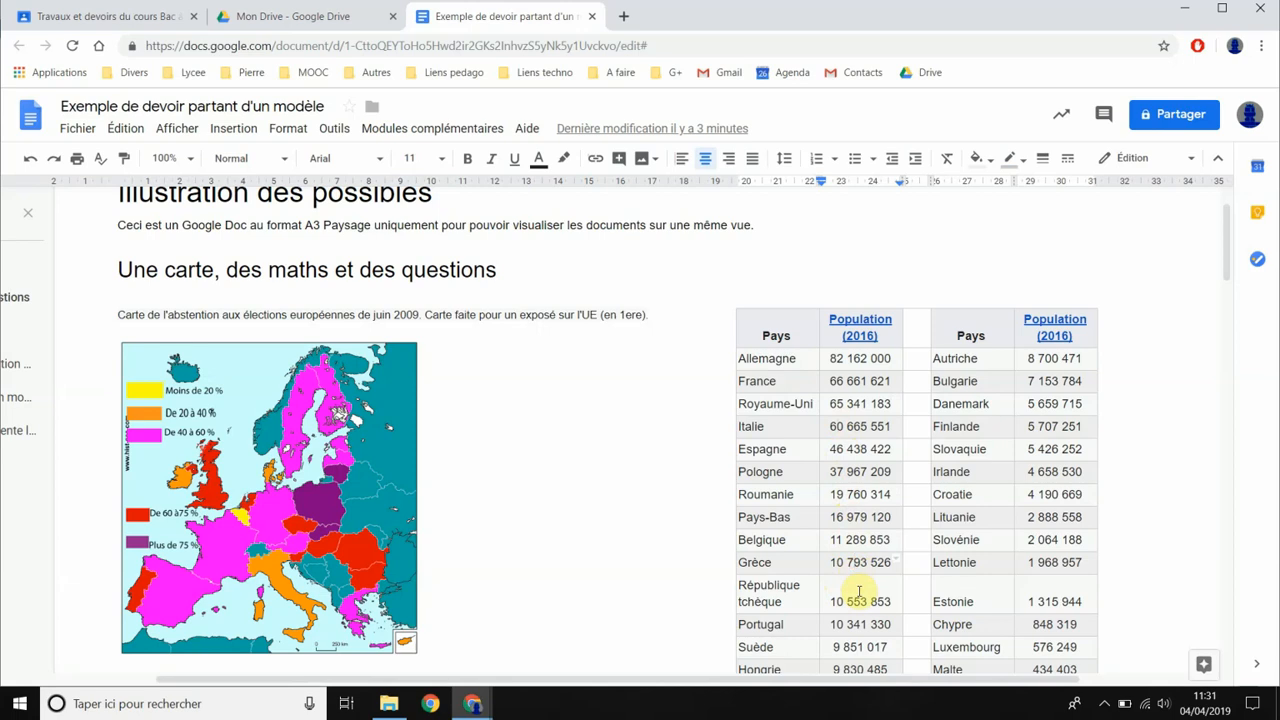
click(762, 358)
scroll(651, 457, down, 3)
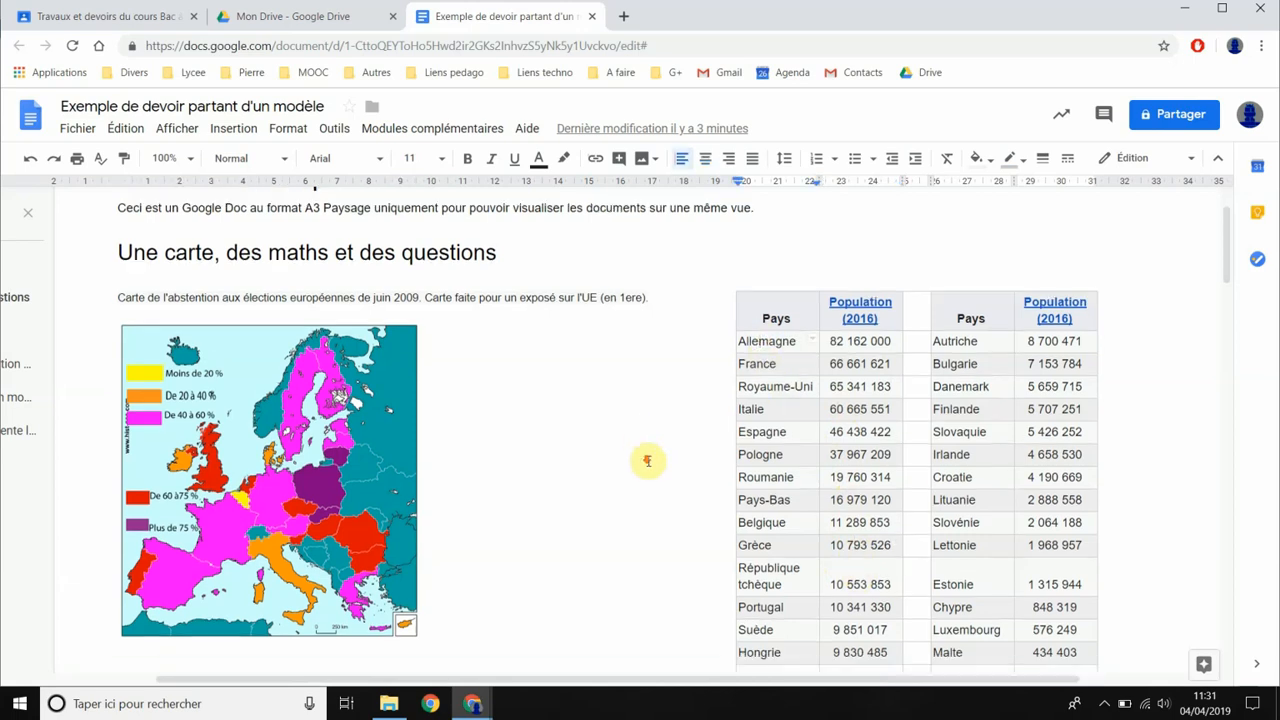
scroll(458, 501, down, 2)
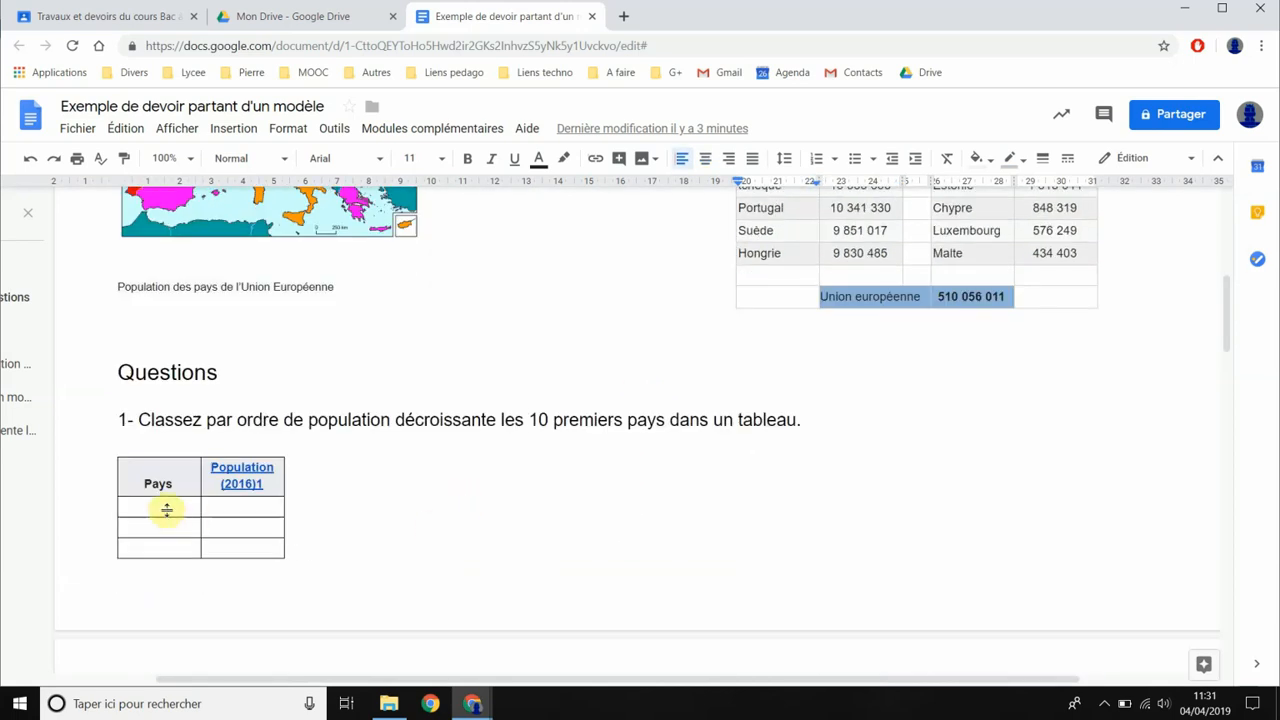
click(163, 505)
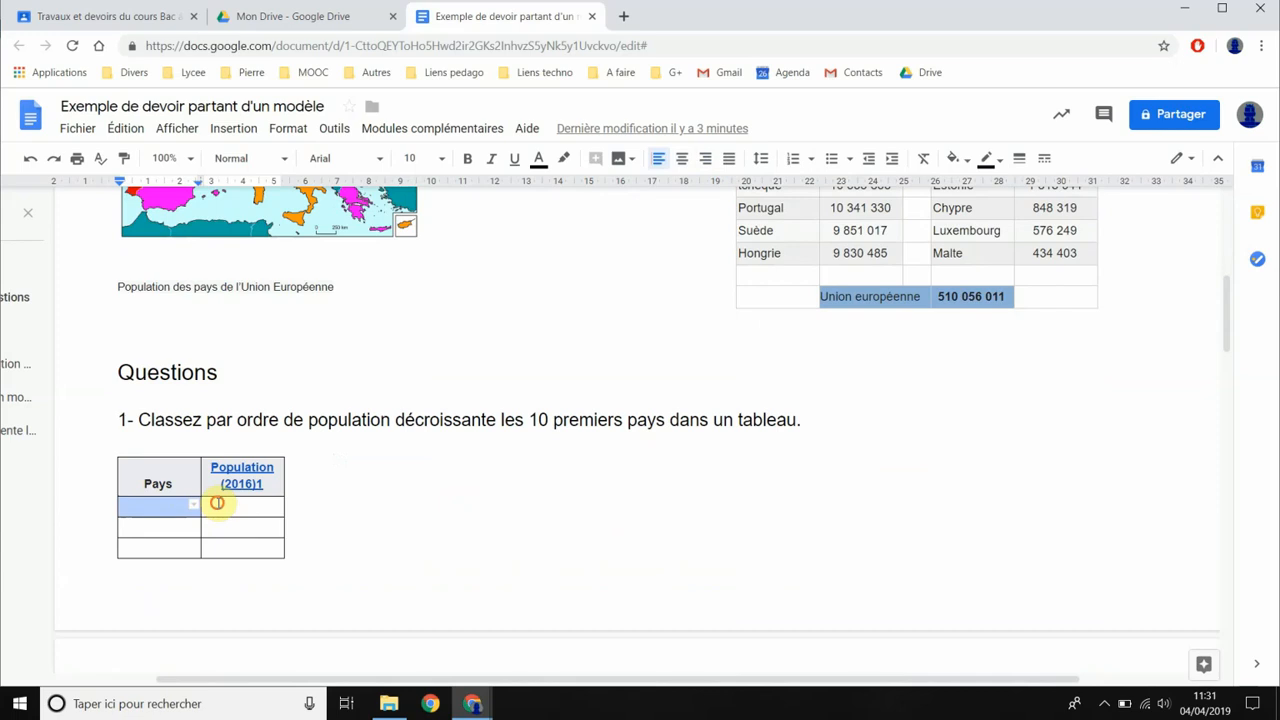
click(148, 529)
Review questions 2 to 4, checking the abstention map's legend and the header row of question 1's table
scroll(526, 514, down, 6)
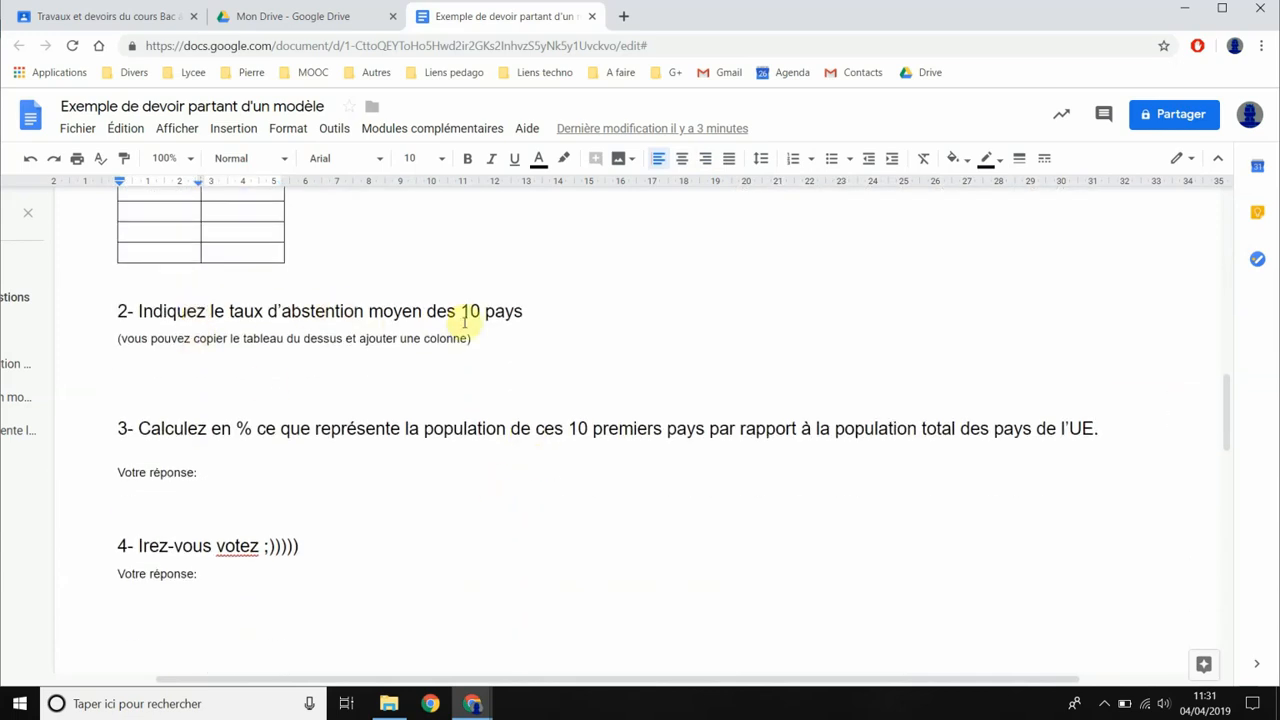
scroll(521, 337, up, 3)
scroll(257, 417, up, 6)
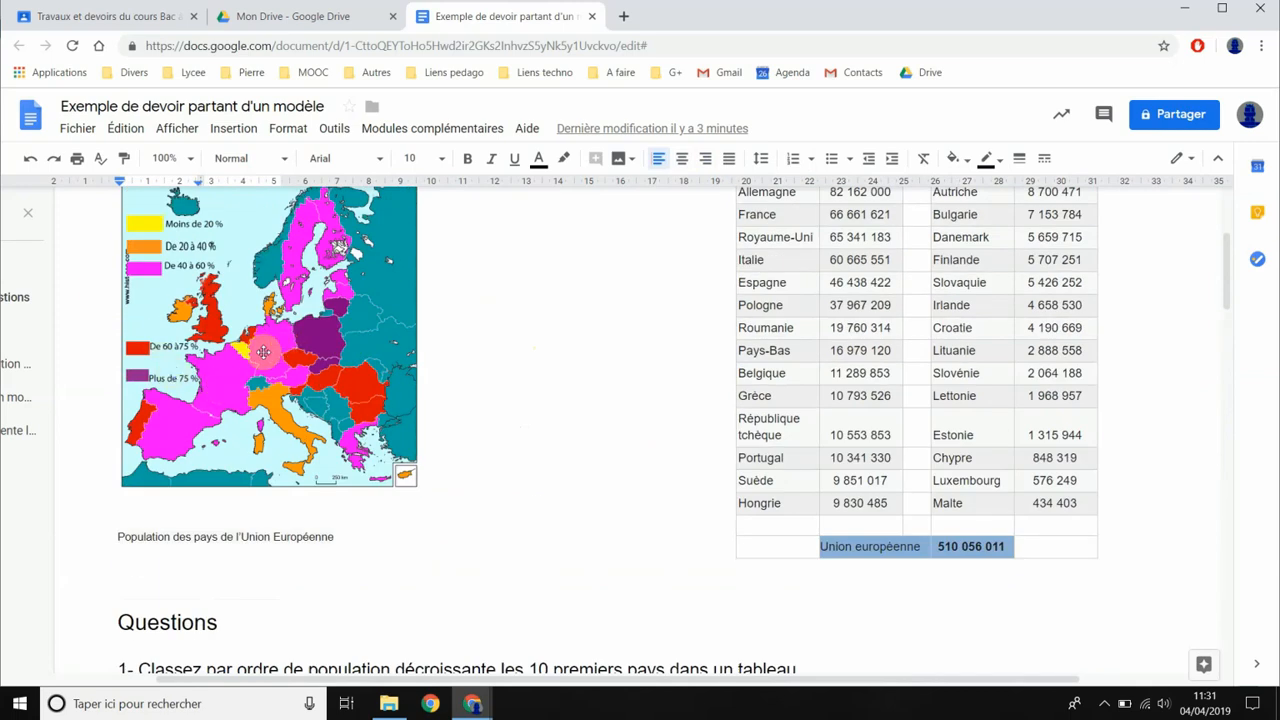
scroll(271, 347, up, 2)
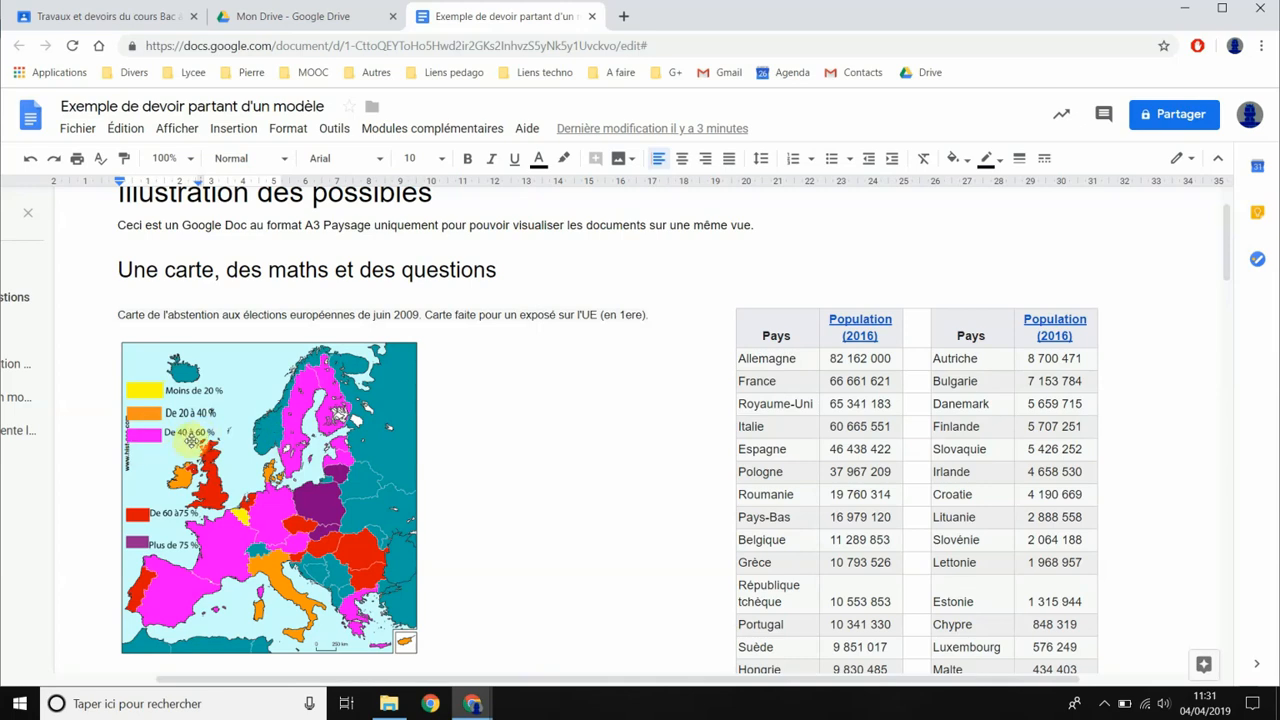
scroll(521, 440, down, 12)
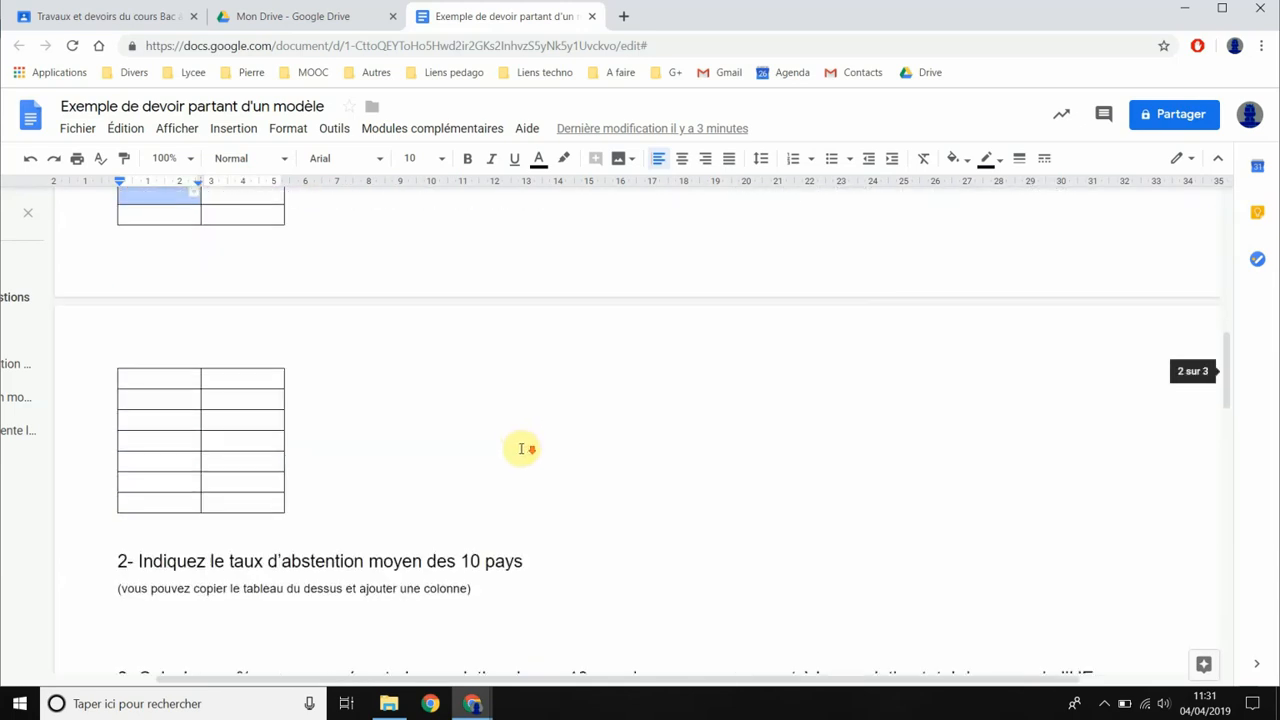
scroll(211, 303, up, 1)
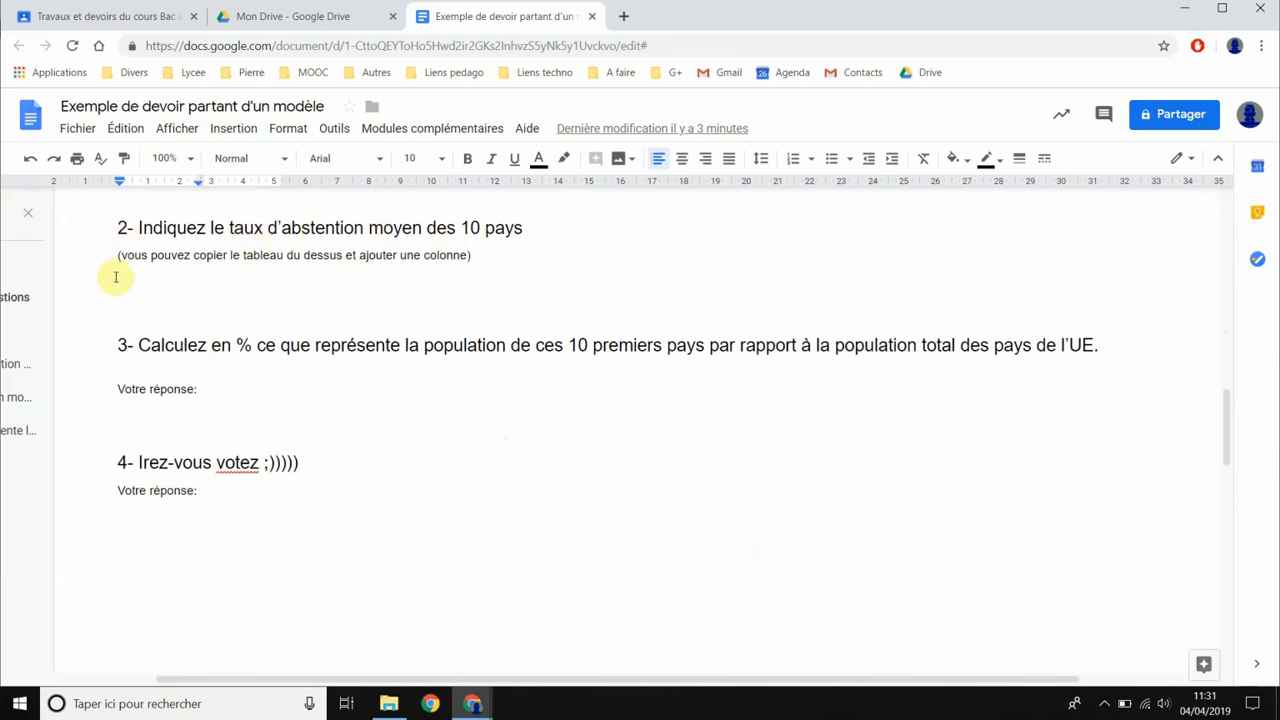
scroll(214, 334, up, 8)
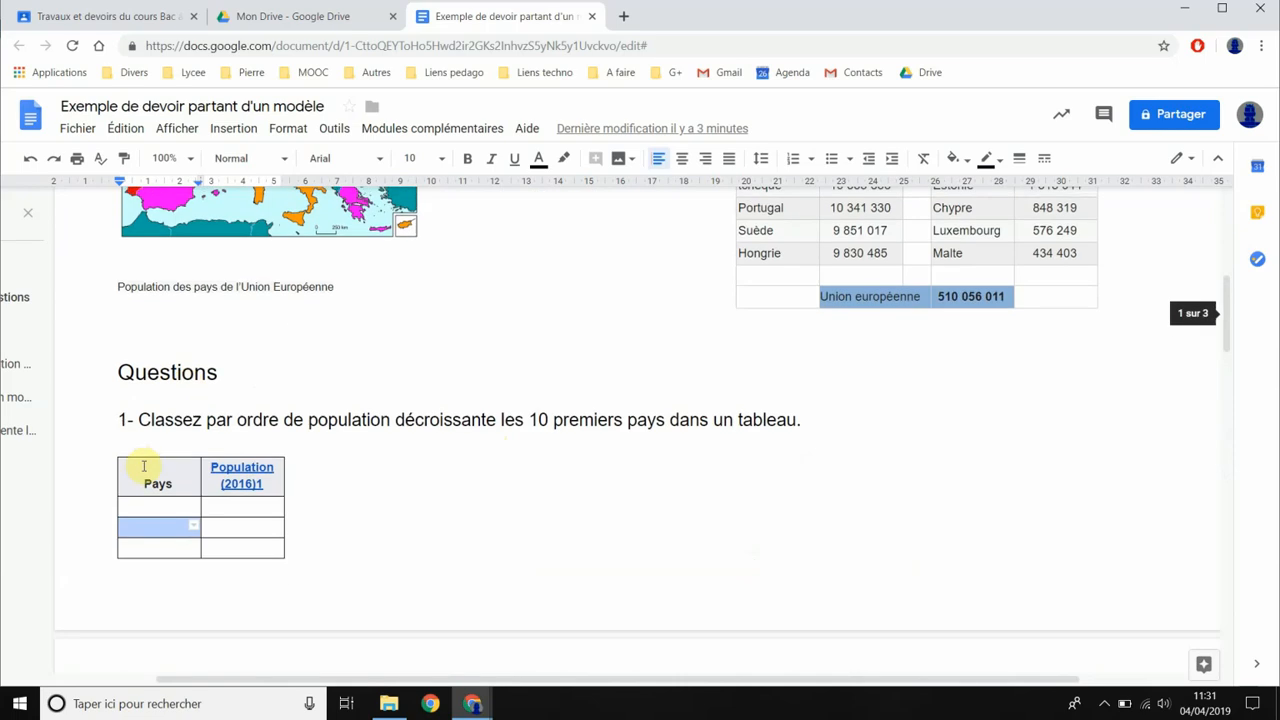
drag(143, 466, 200, 466)
scroll(270, 488, down, 3)
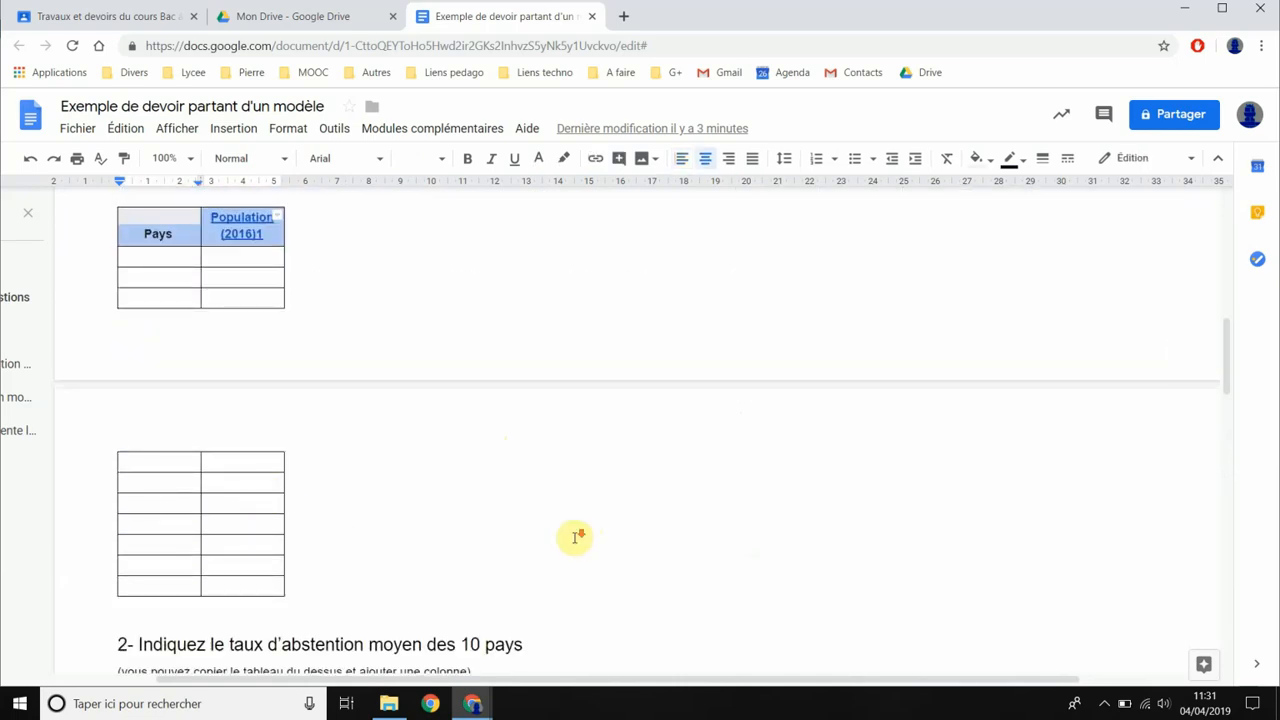
scroll(570, 533, down, 3)
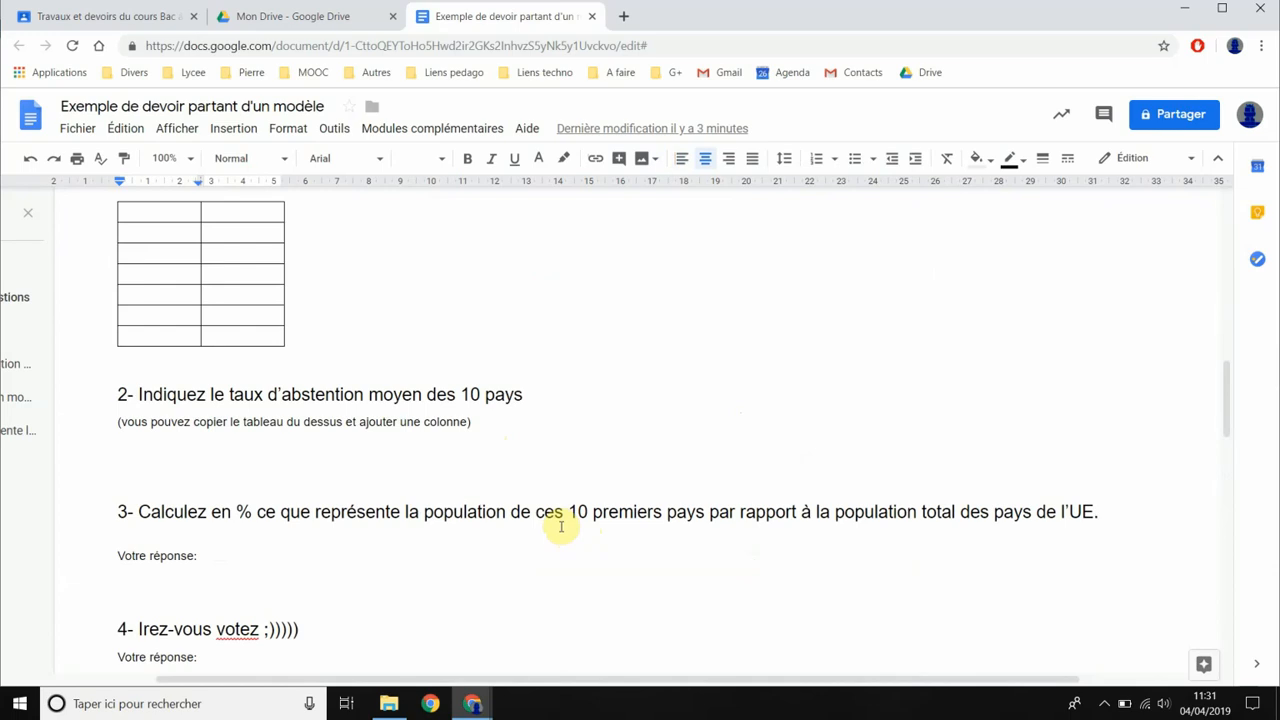
scroll(561, 527, up, 6)
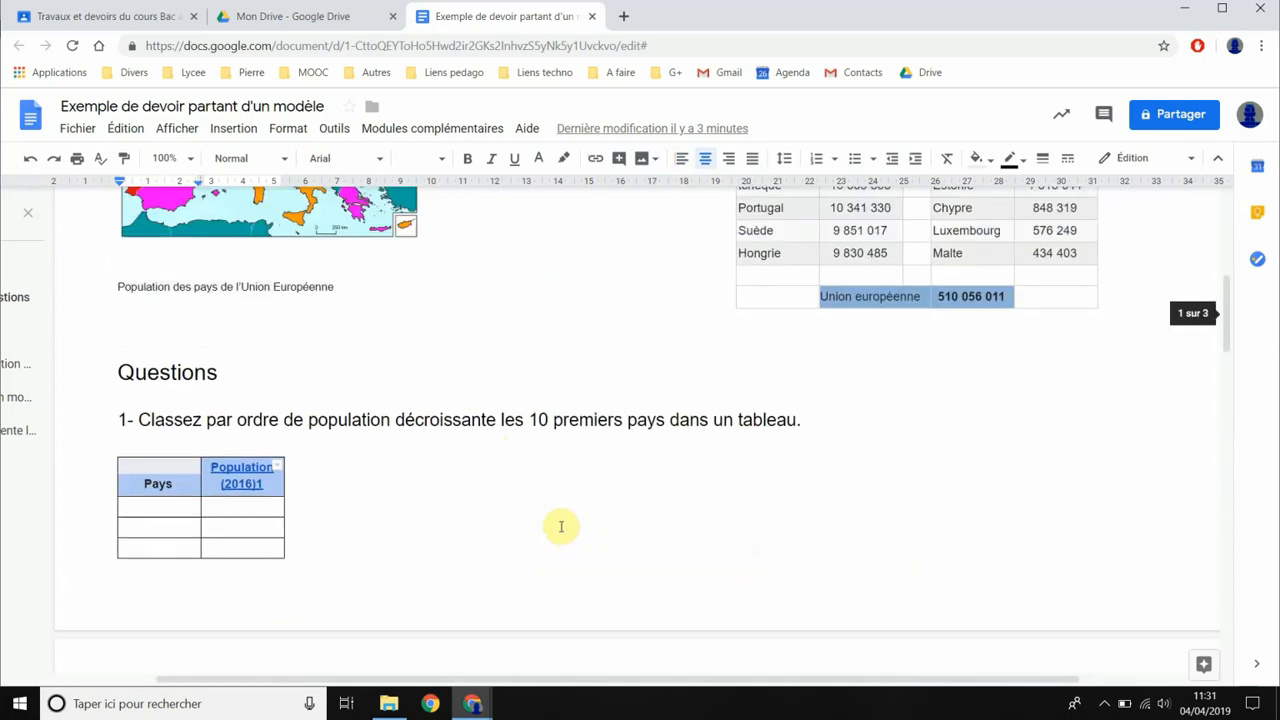
scroll(561, 527, up, 5)
Switch to Google Classroom and create an assignment titled "Devoir avec modele" with the instructions "Faire le devoir"
click(100, 16)
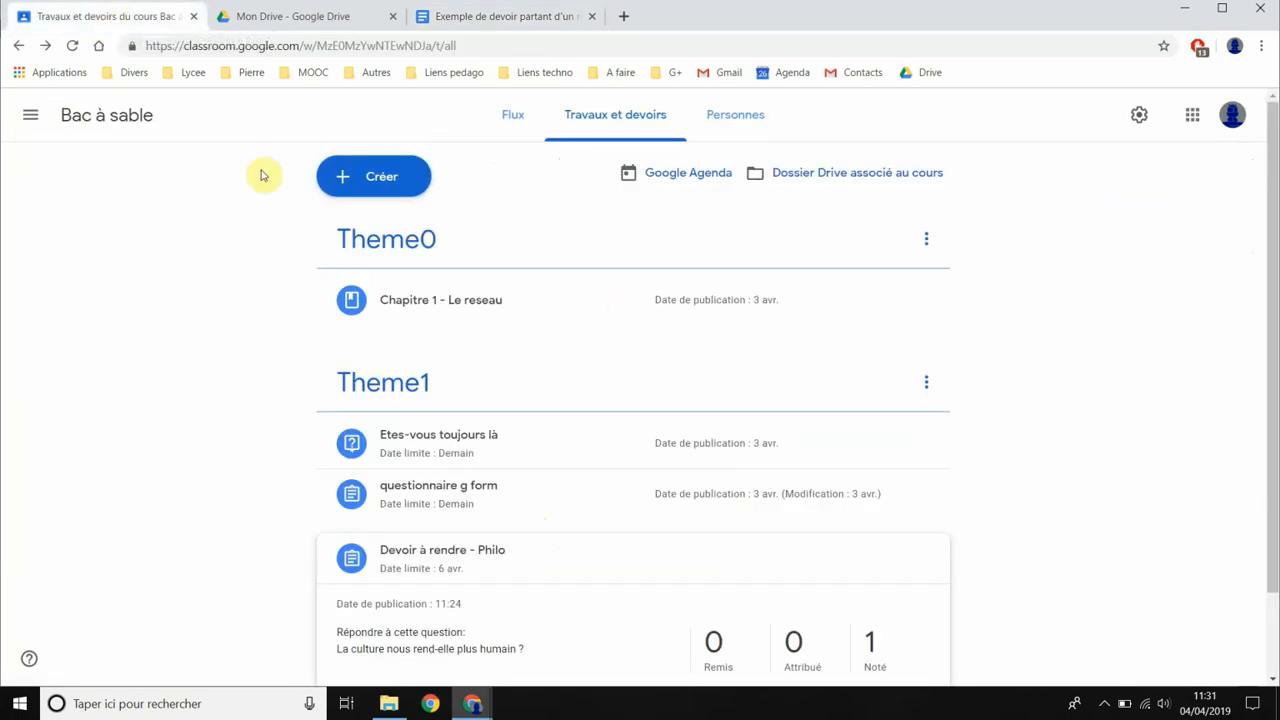
click(350, 190)
click(380, 224)
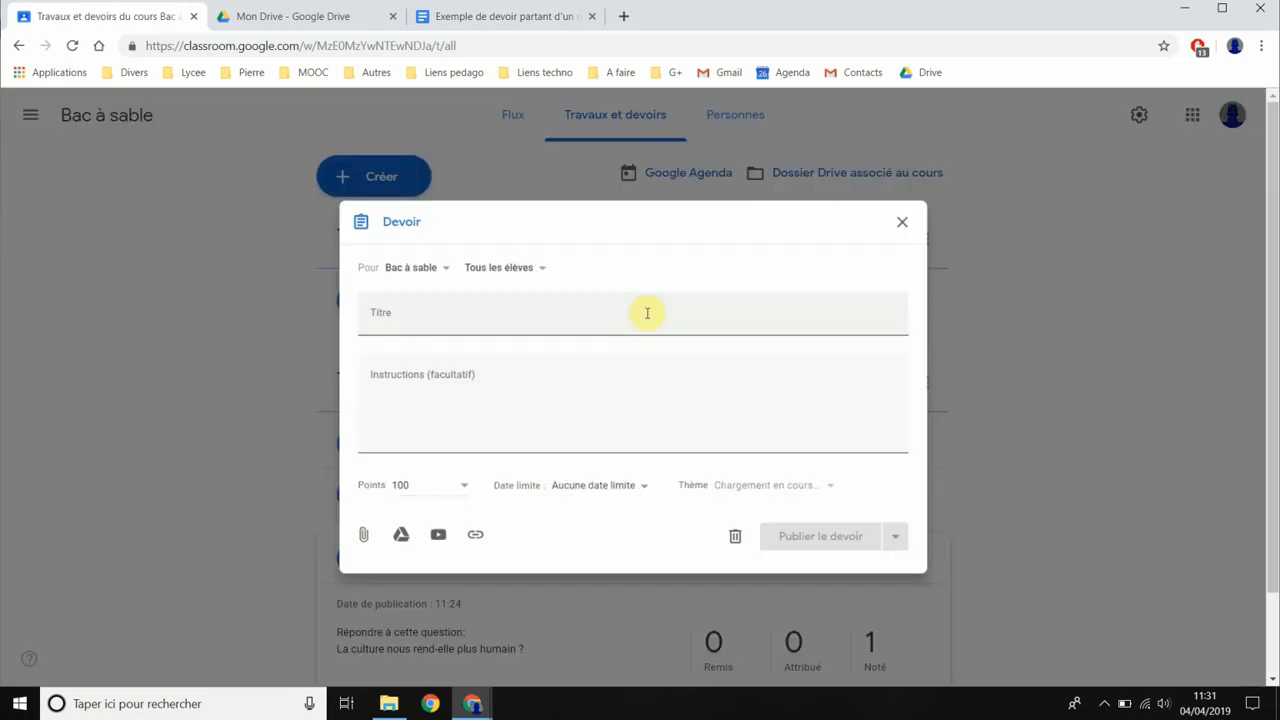
text(Devoir avec modele)
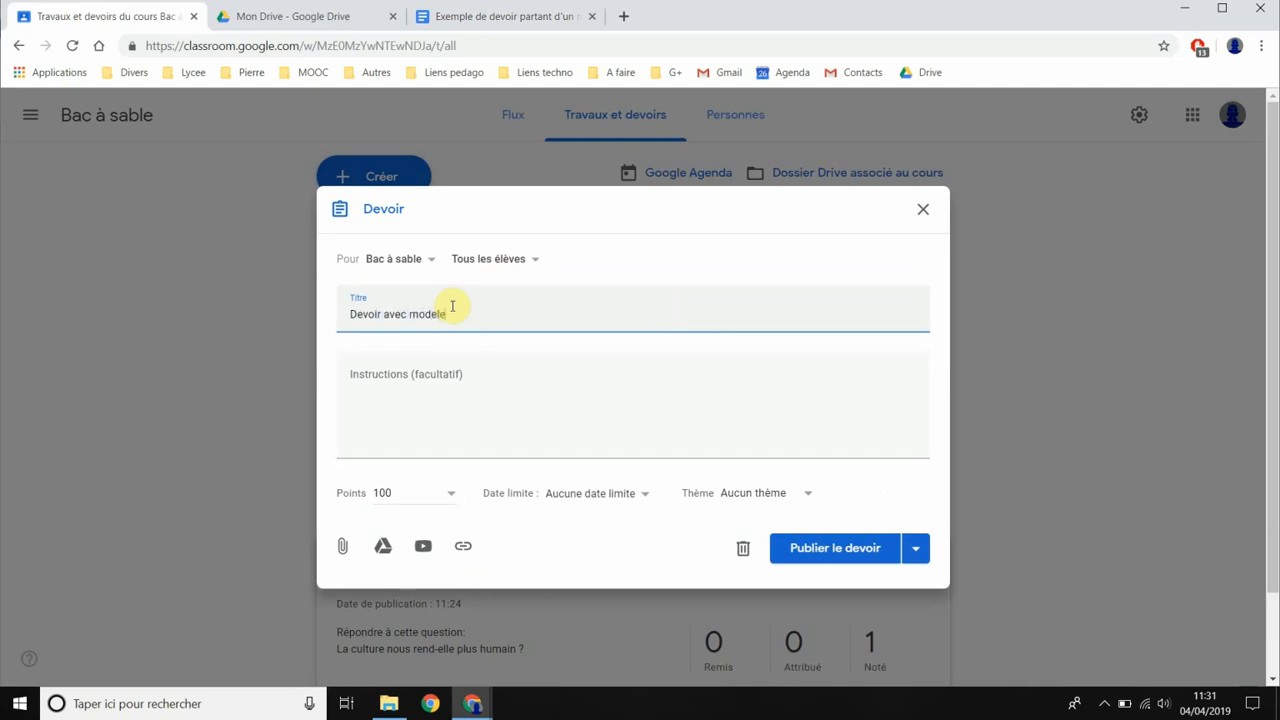
click(429, 383)
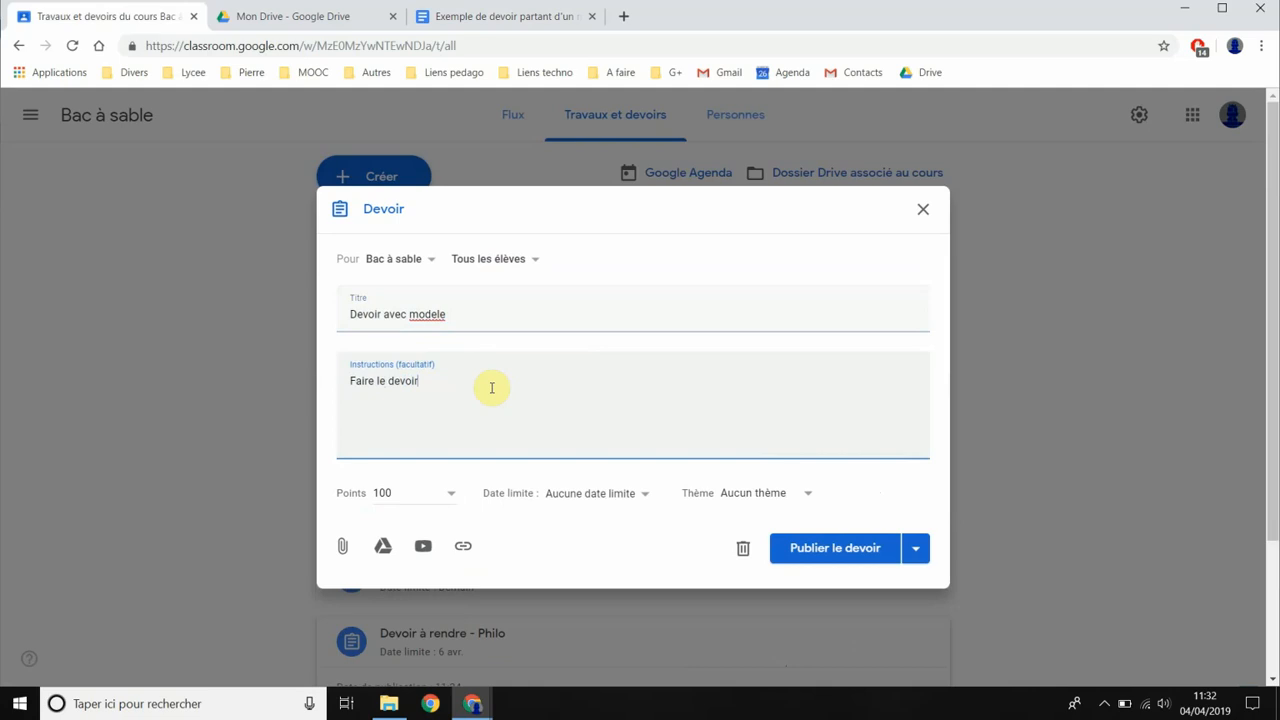
Set the assignment's points to 20
click(424, 492)
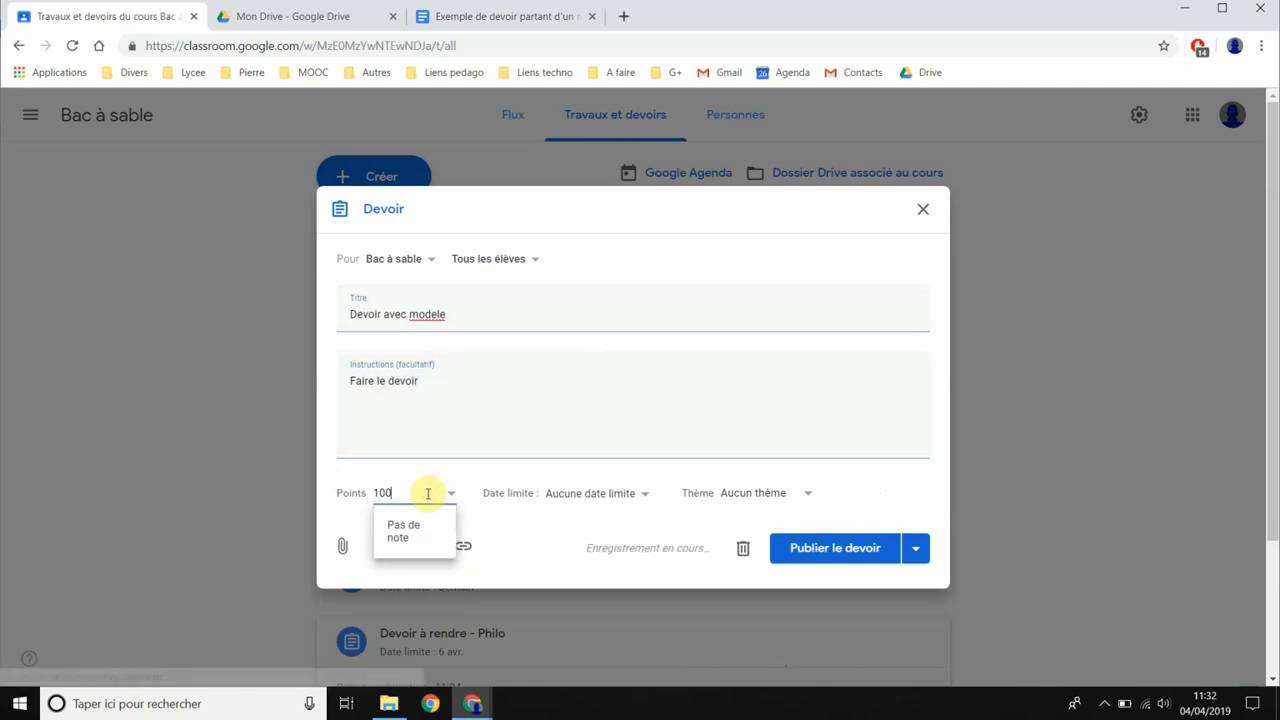
drag(390, 492, 381, 490)
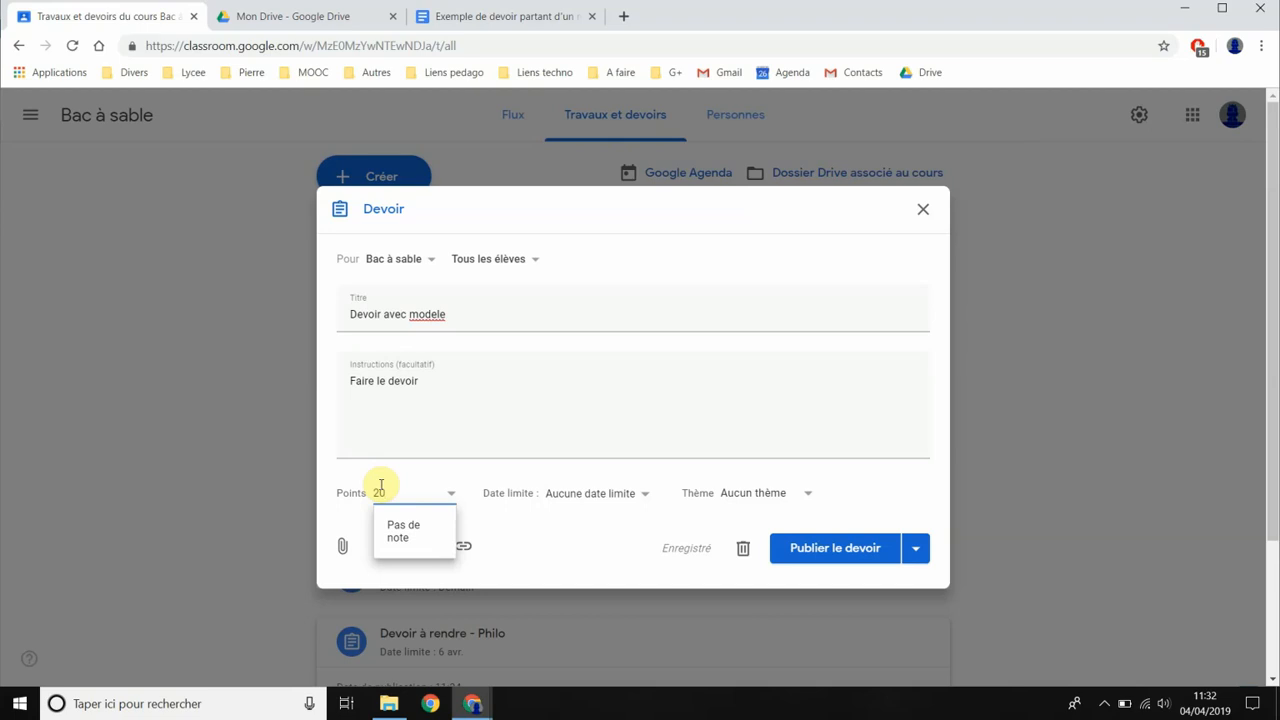
click(588, 536)
Set the assignment's due date to 6 avr. 2019 and assign it to the topic Theme1
click(580, 492)
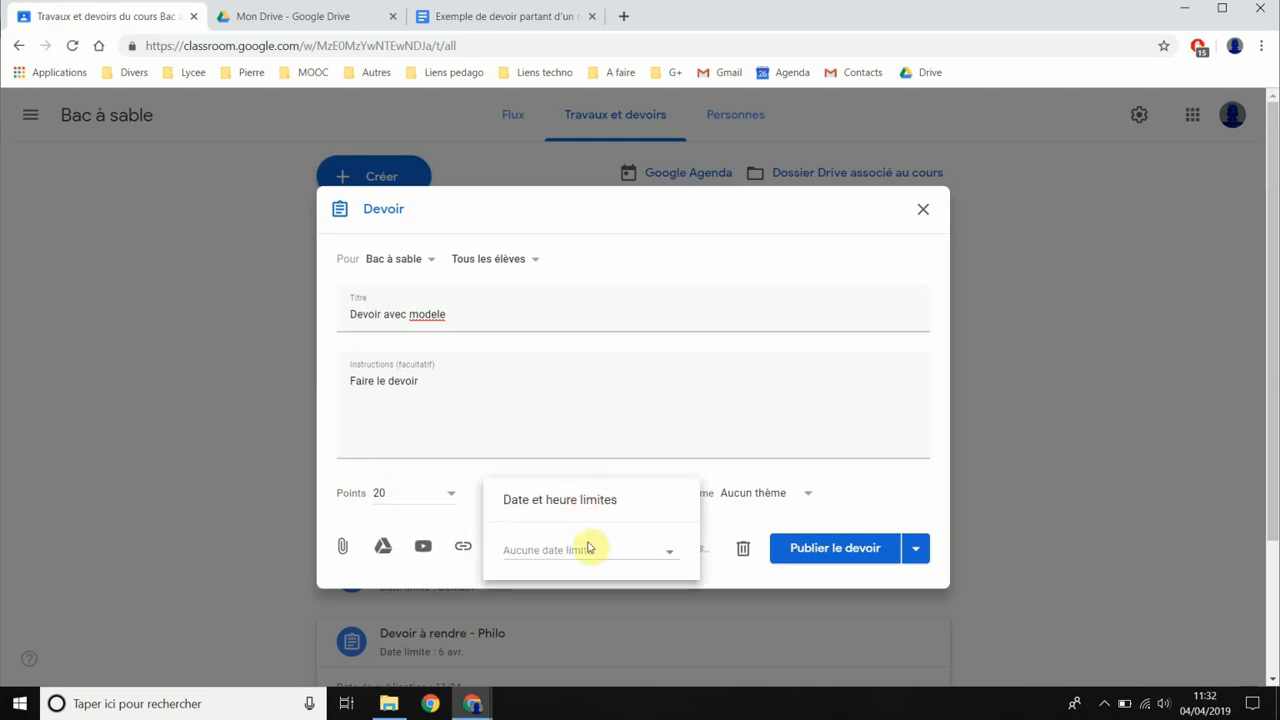
click(585, 550)
click(651, 569)
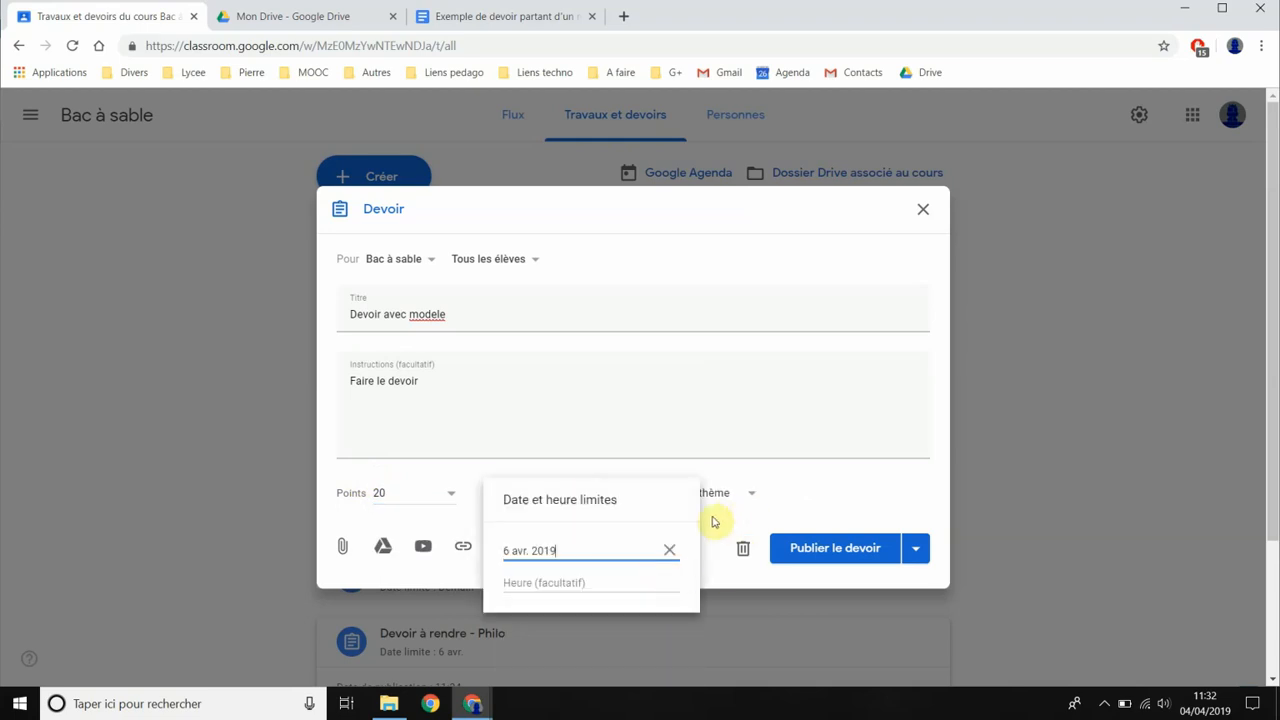
click(855, 484)
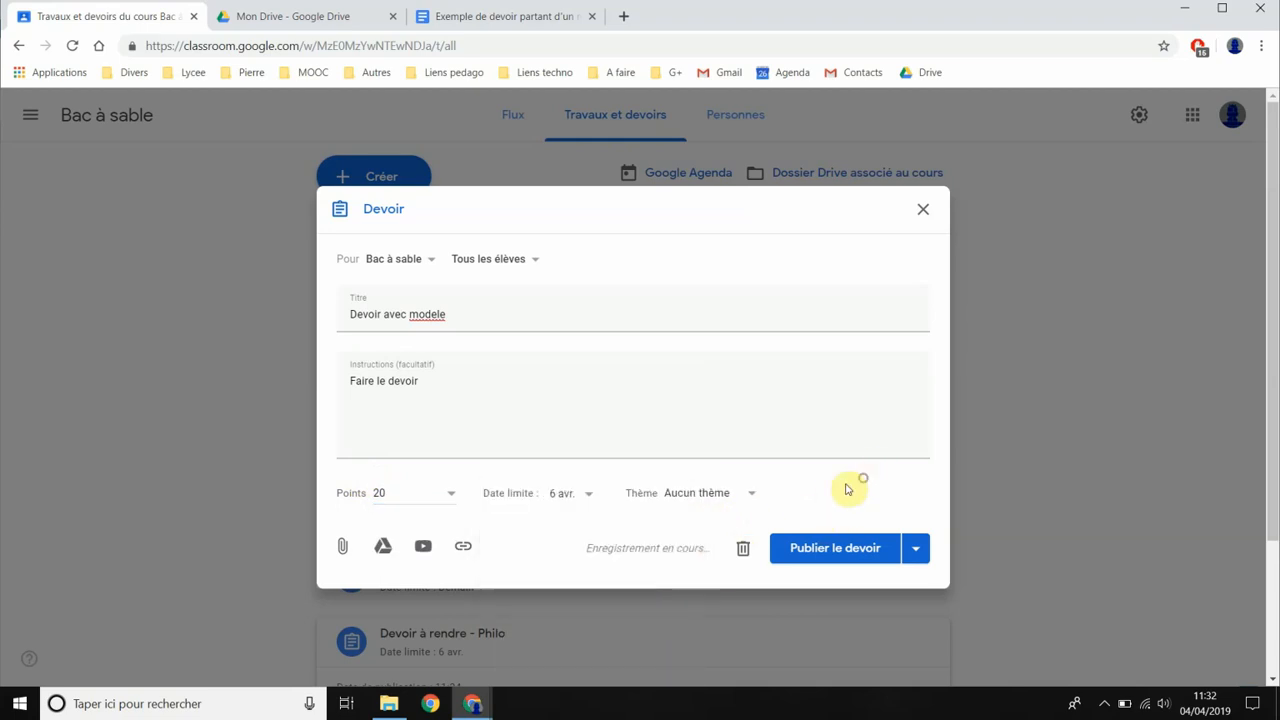
click(718, 495)
click(686, 568)
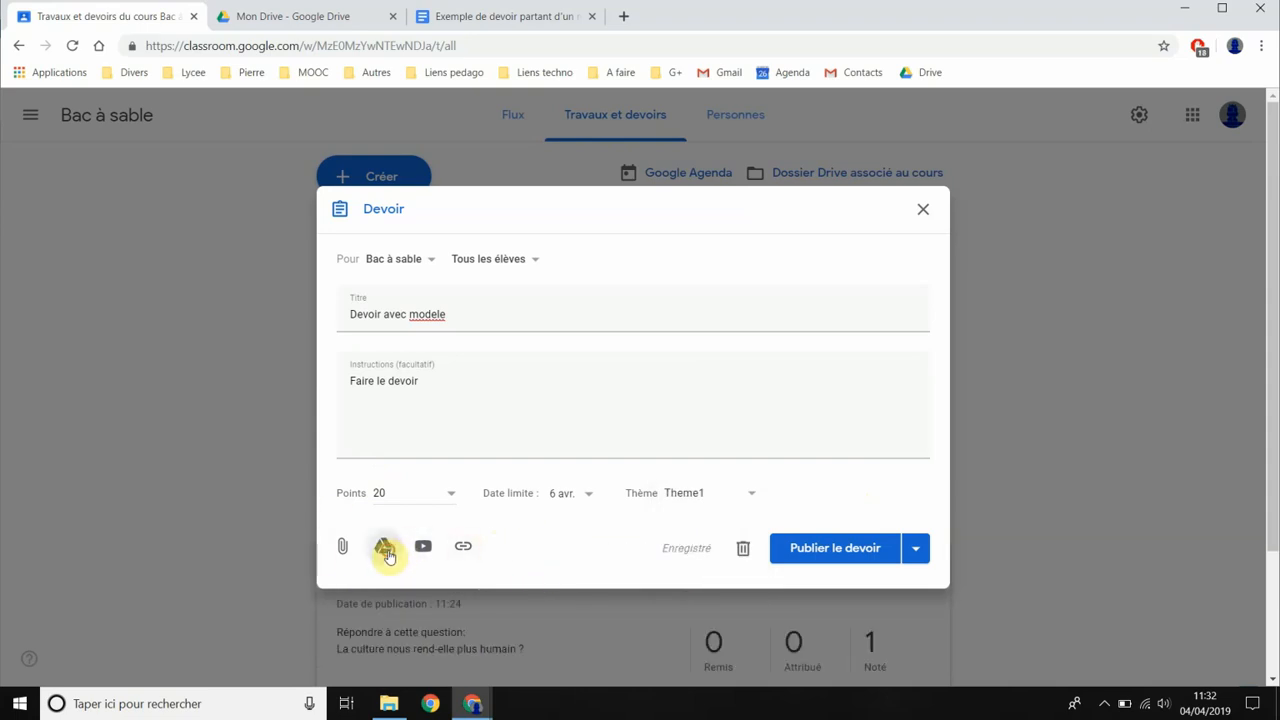
Attach the document "Exemple de devoir partant d'un modèle" from Mon Drive to the assignment
click(385, 550)
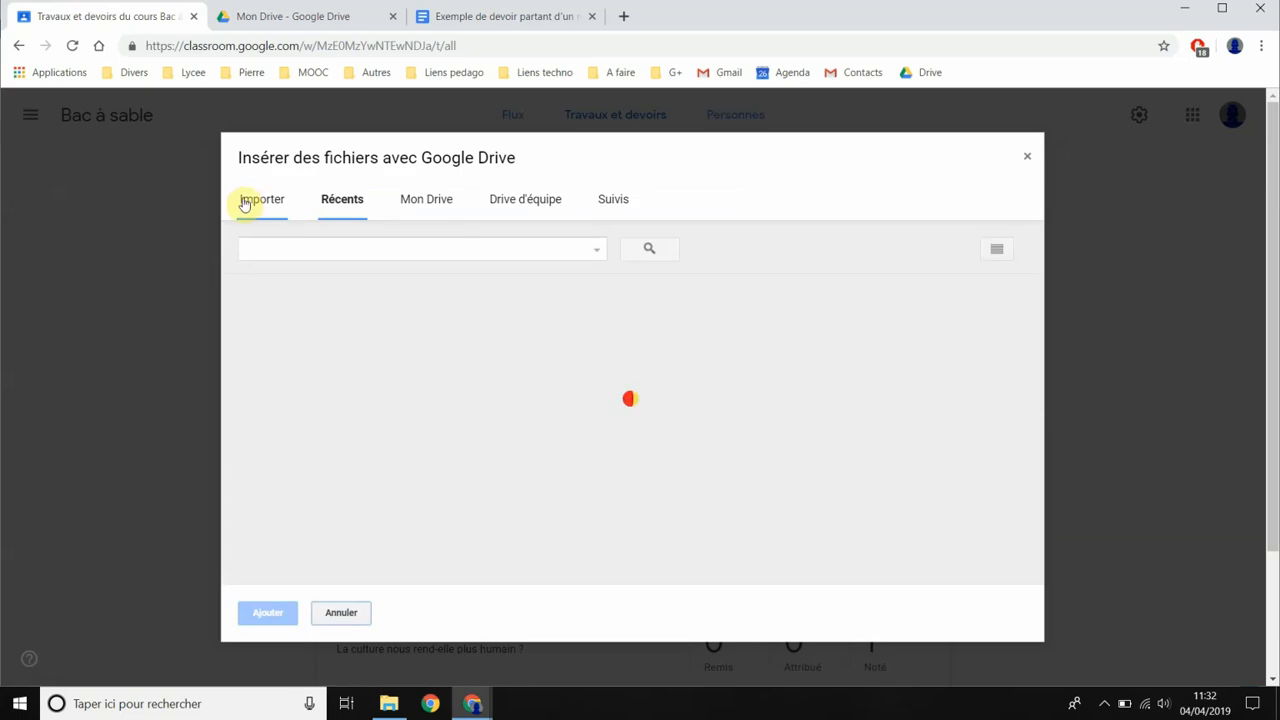
click(257, 200)
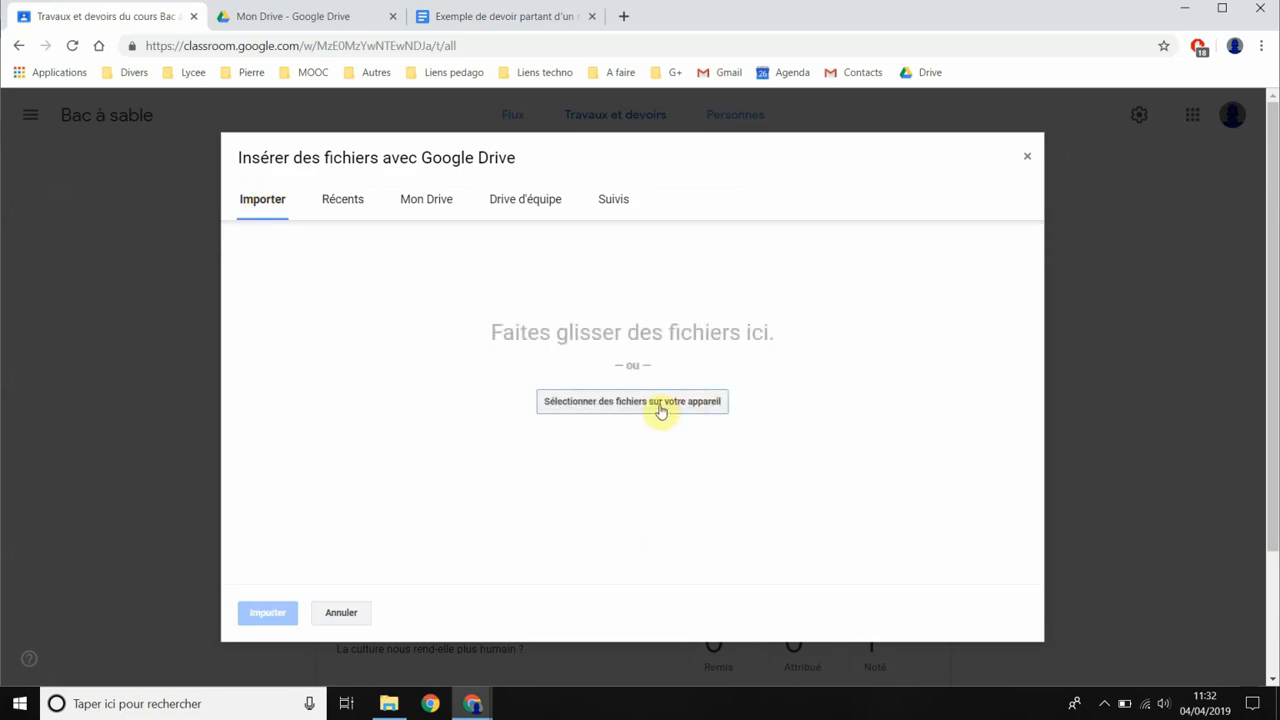
click(424, 205)
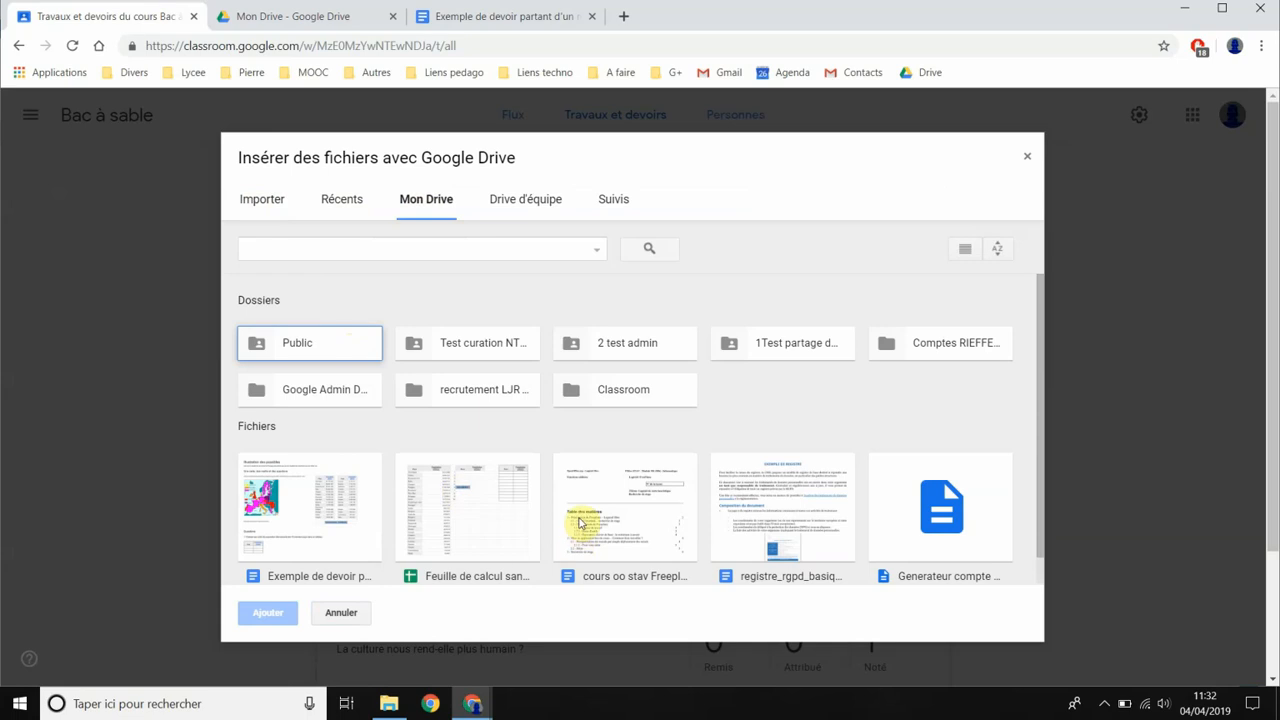
click(290, 510)
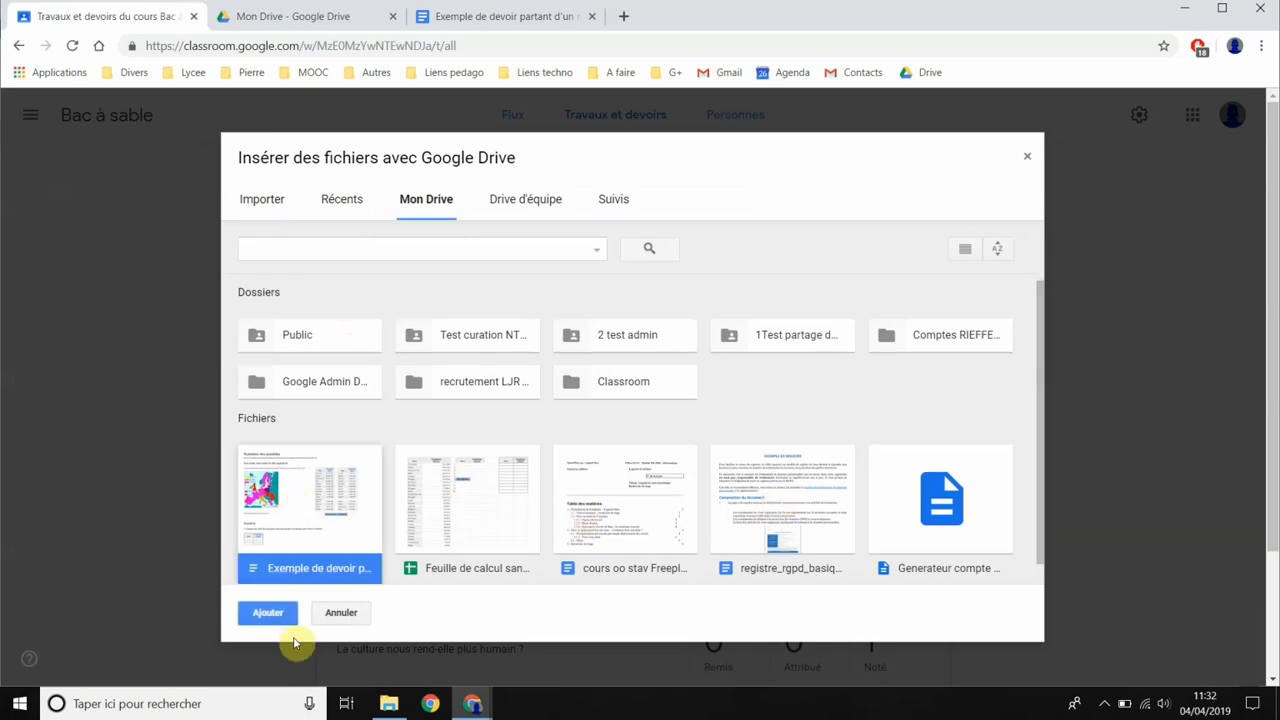
click(268, 612)
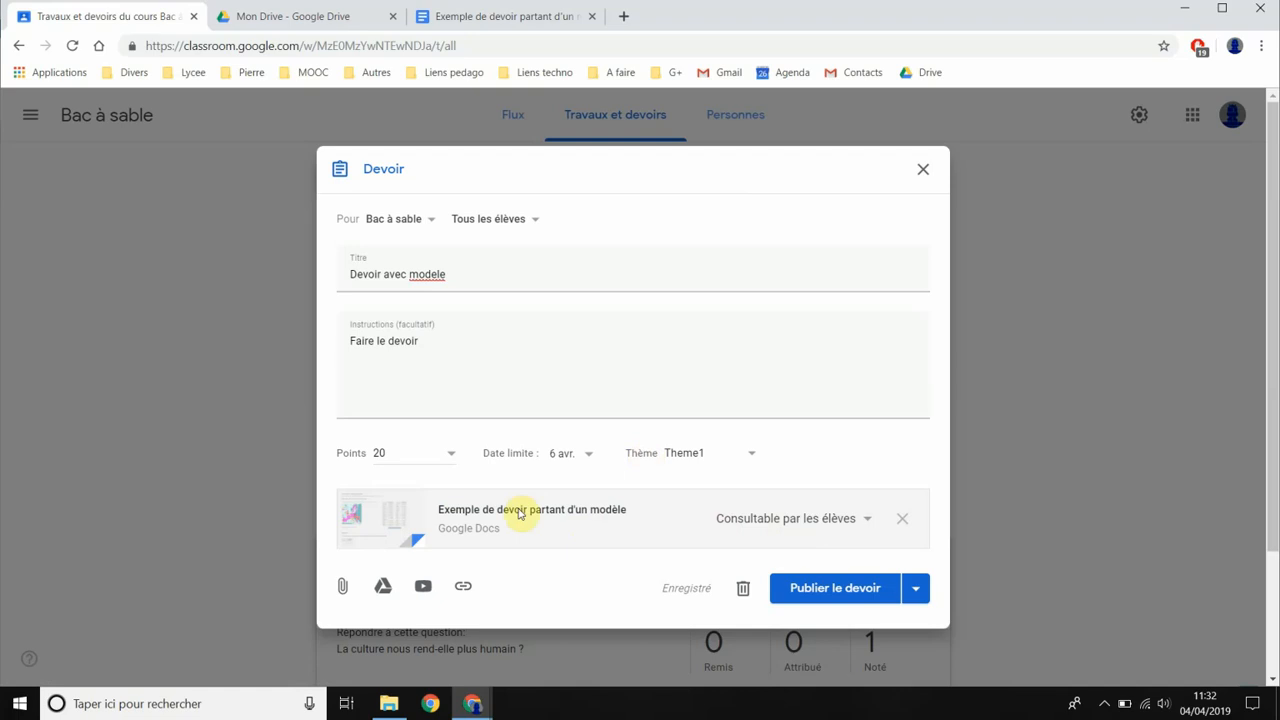
Set the attached document to "Faire une copie par élève" and publish the assignment
click(786, 527)
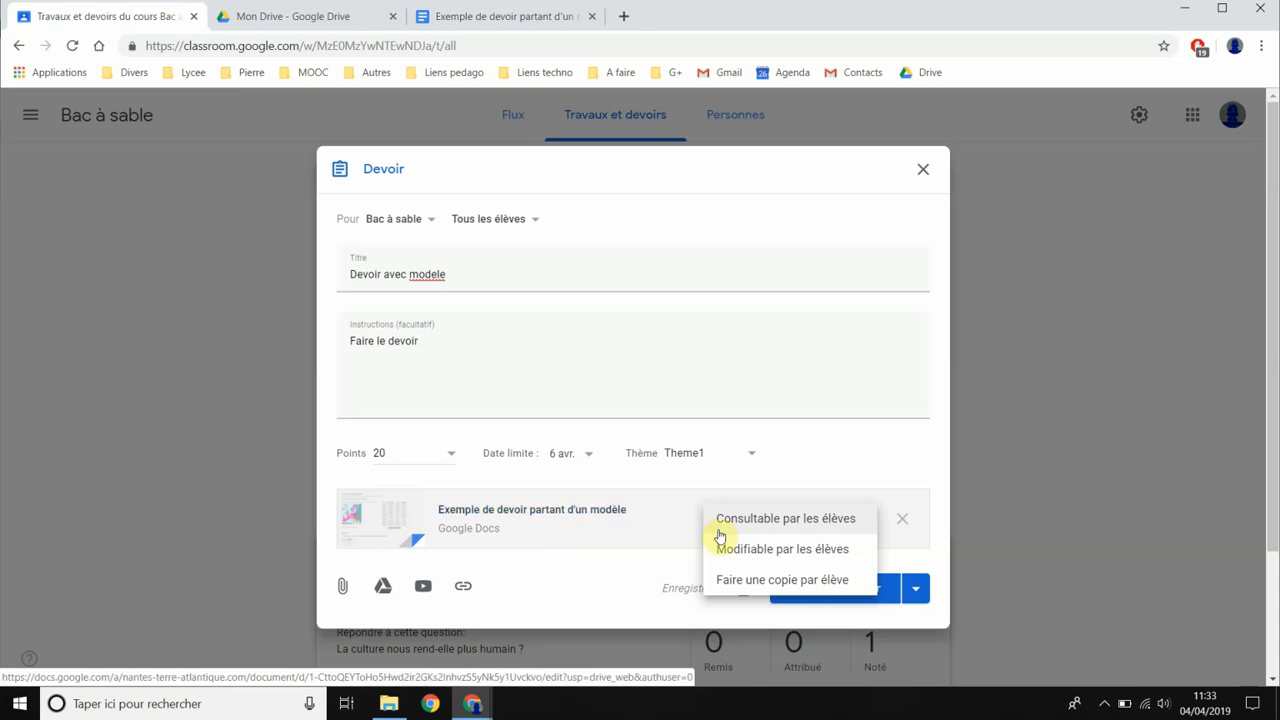
click(755, 583)
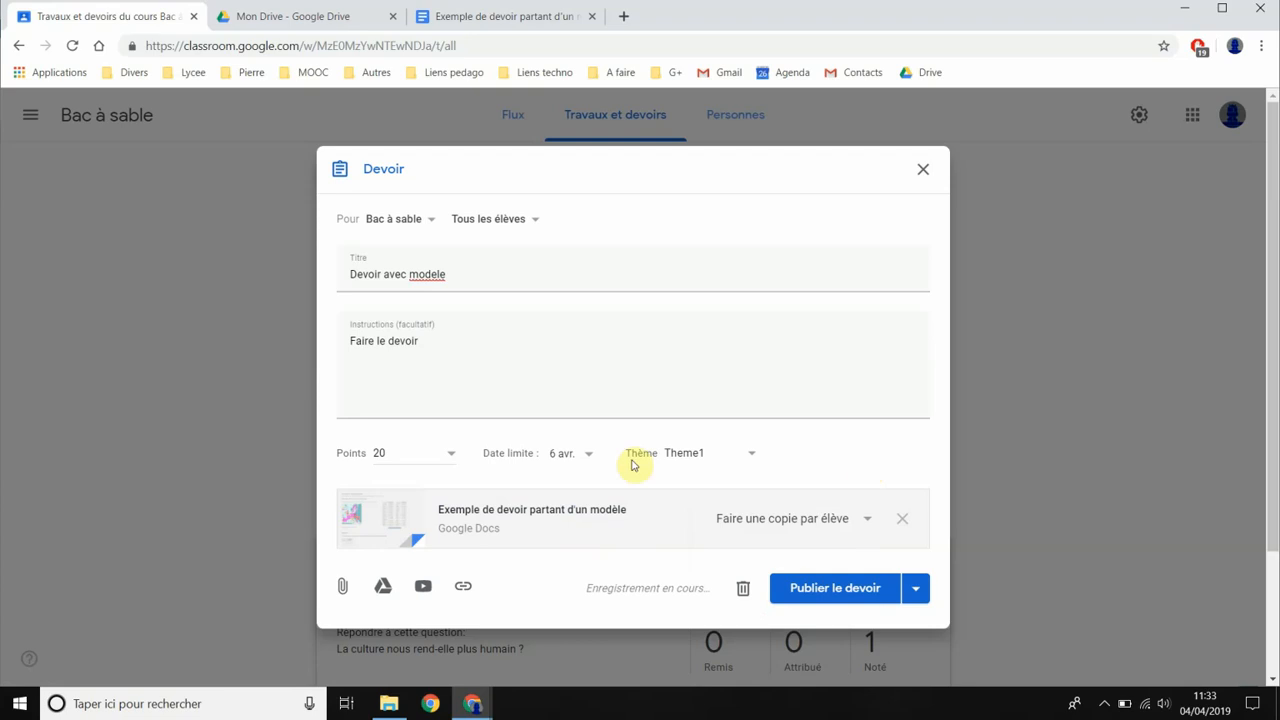
click(830, 592)
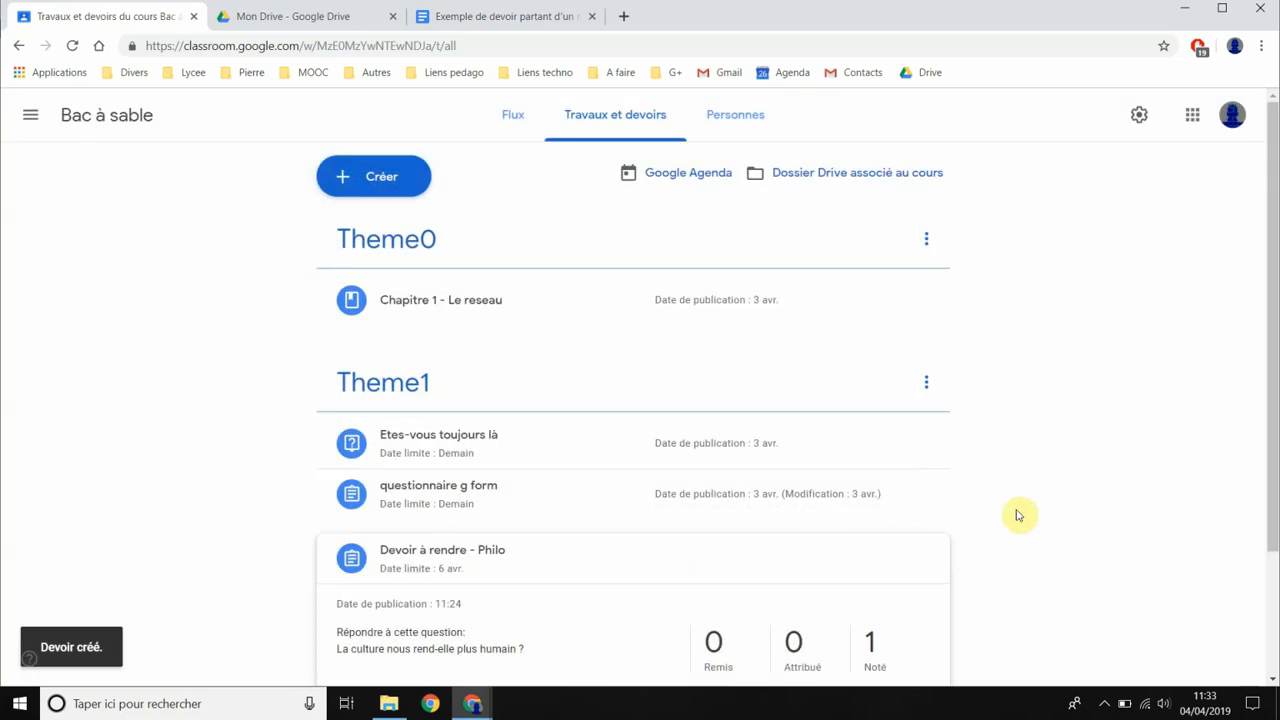
Switch to the student's private browser window and open the Bac à sable class stream to check the new assignment's post
mouse_move(477, 707)
click(515, 655)
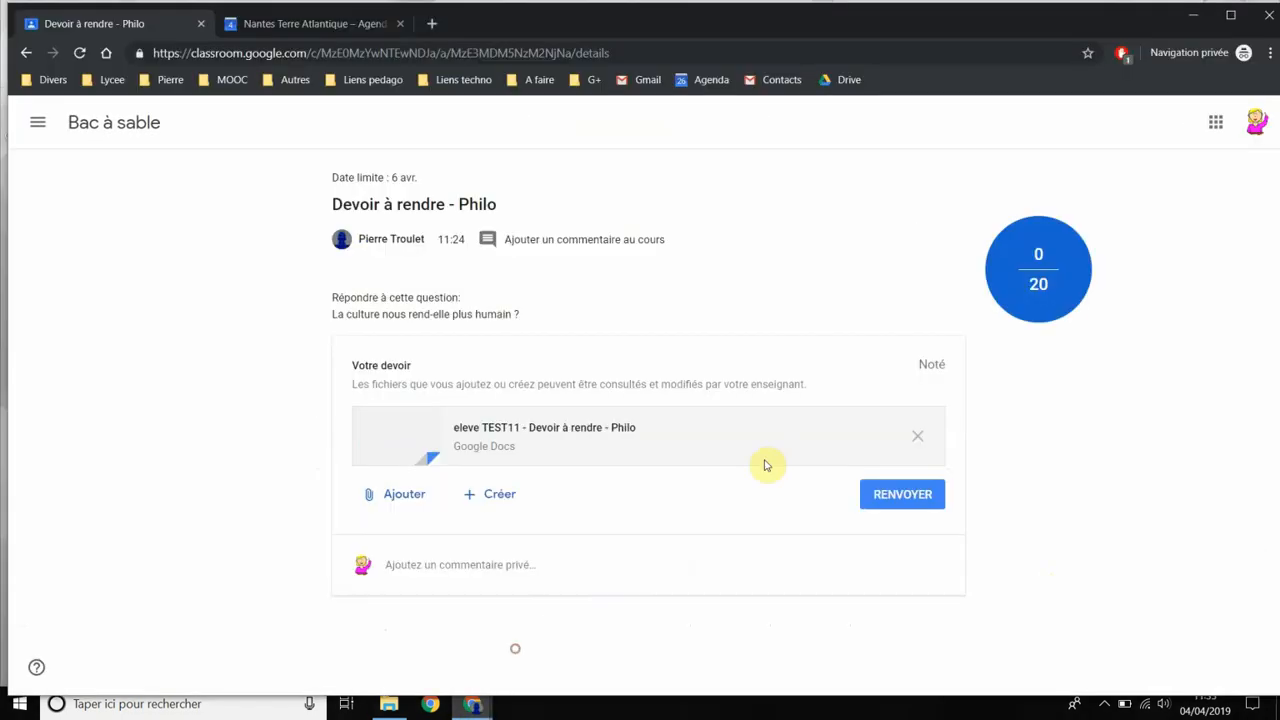
click(38, 122)
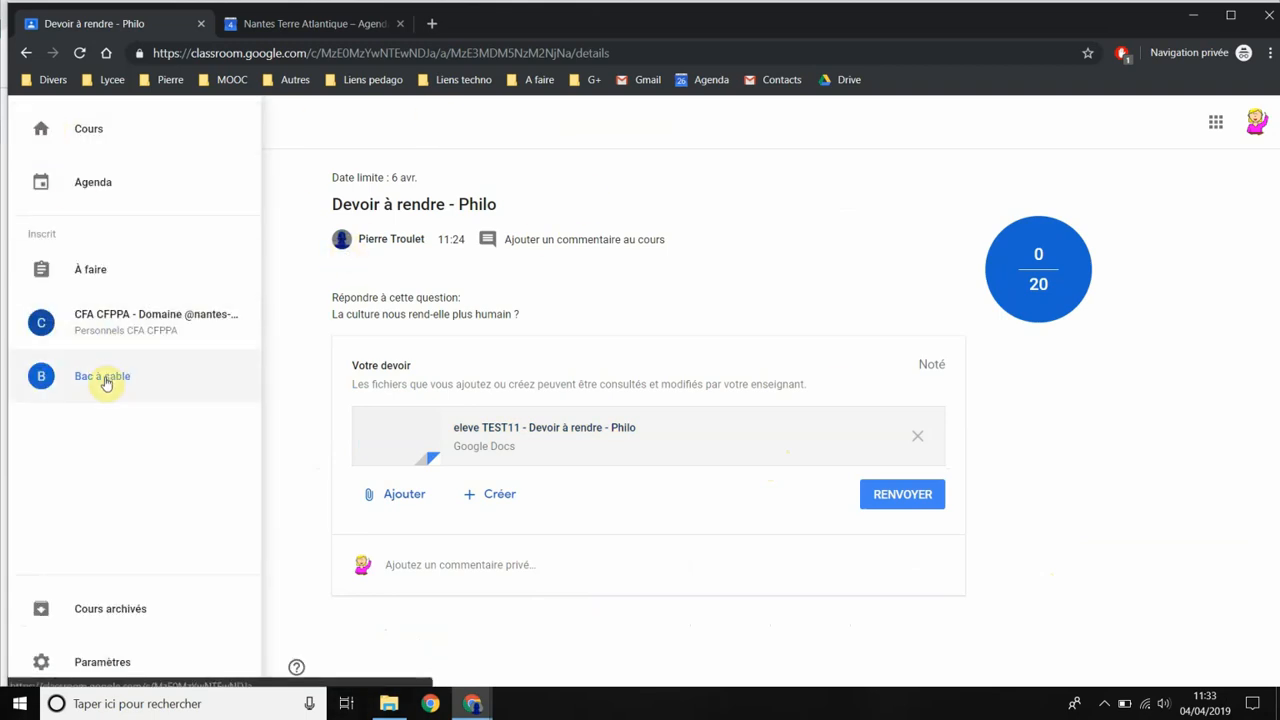
click(102, 378)
scroll(509, 463, down, 2)
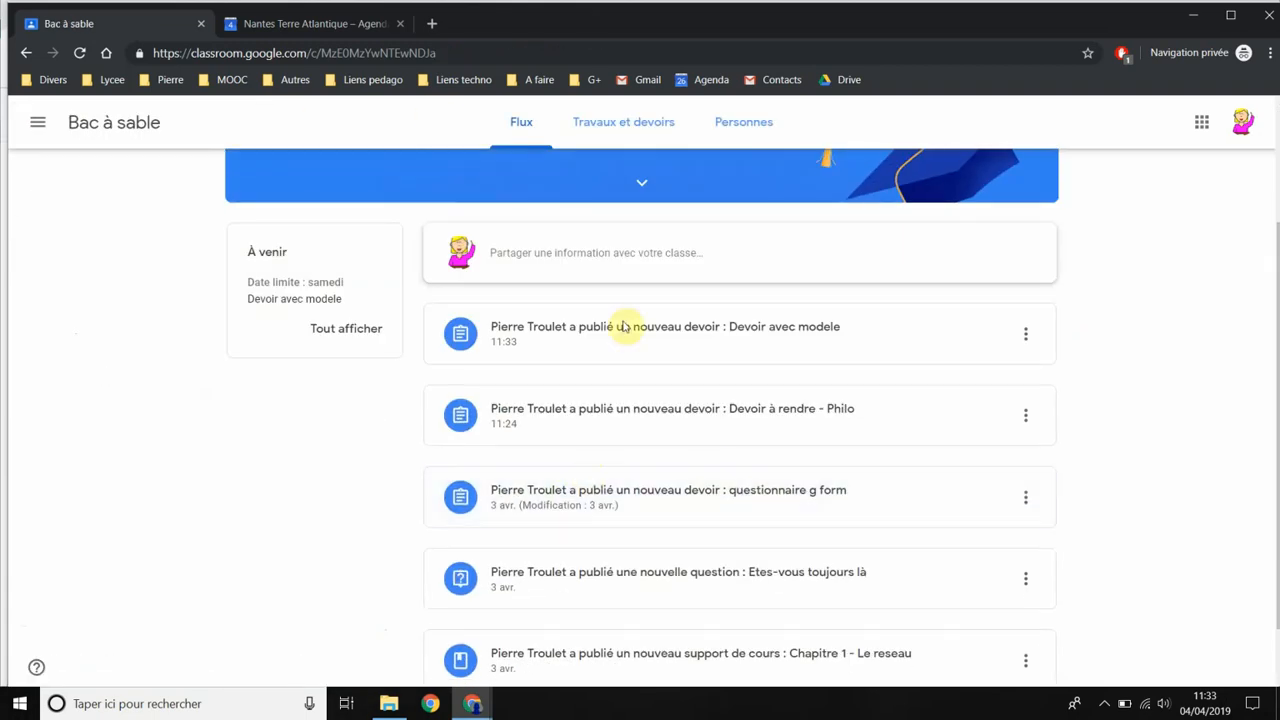
scroll(647, 356, up, 2)
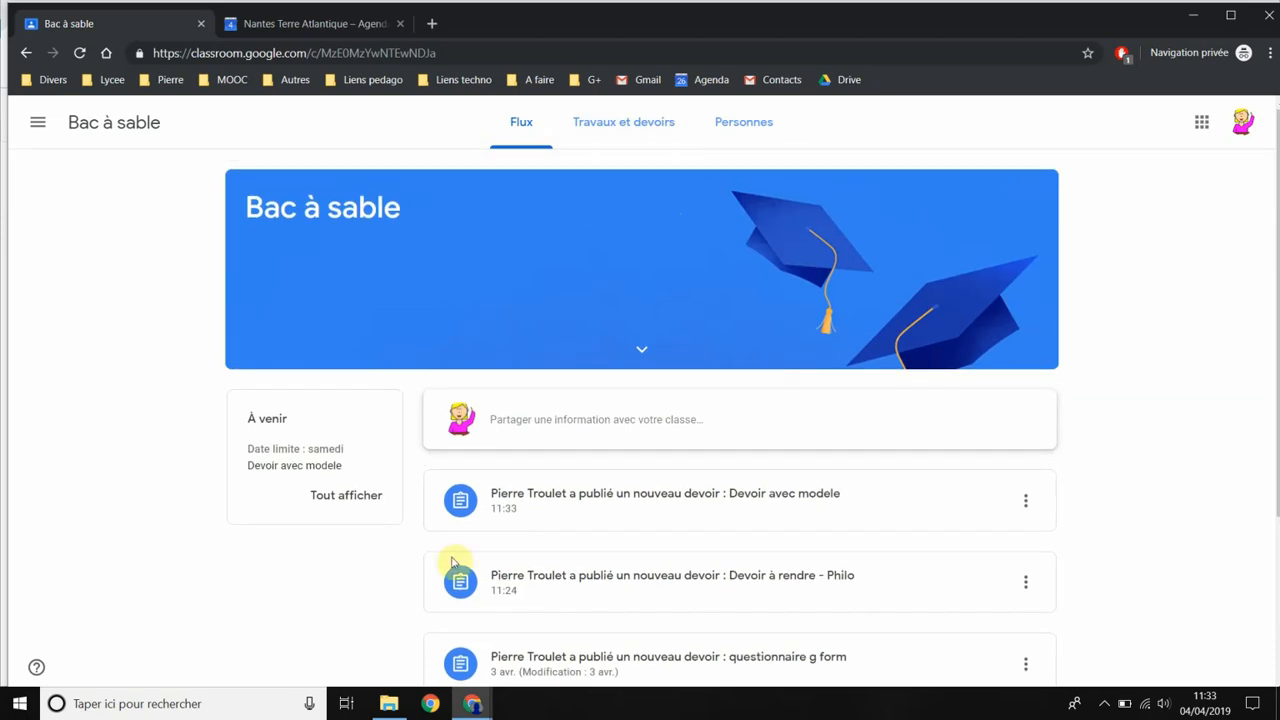
Find "Devoir avec modele" under Theme1 in the class's coursework and open the student's copy of the template document
click(597, 128)
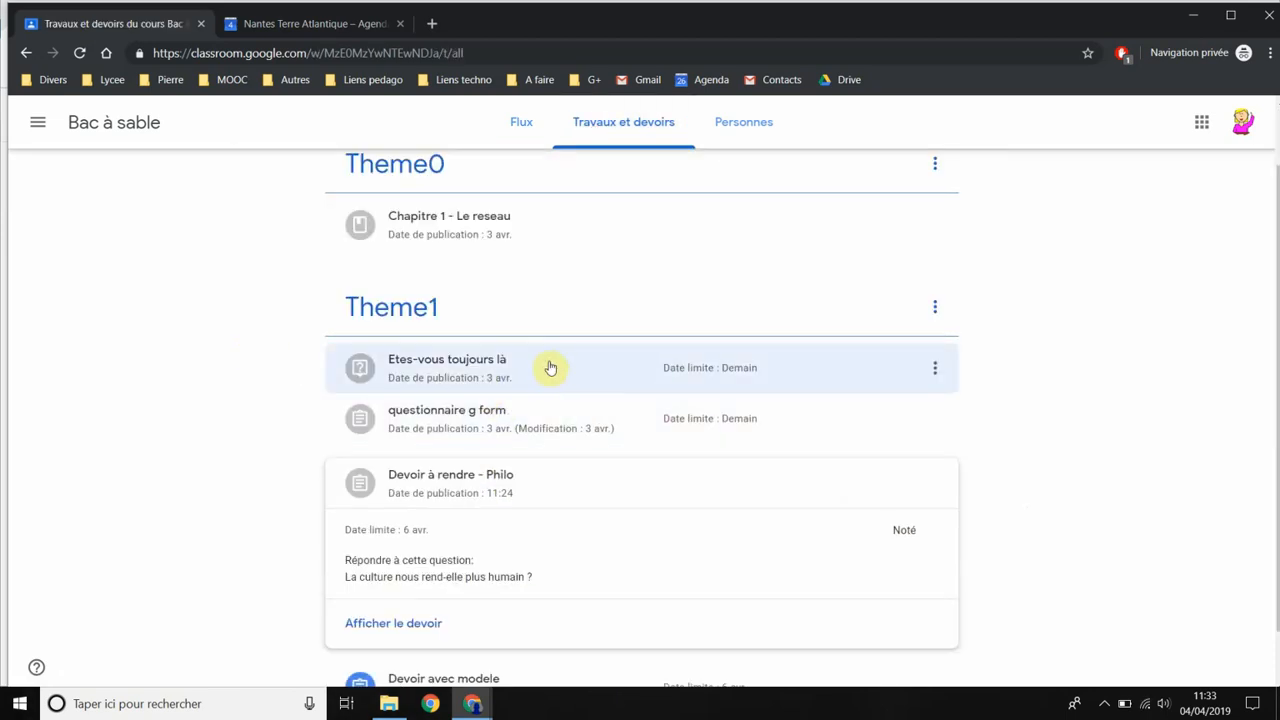
scroll(193, 410, down, 1)
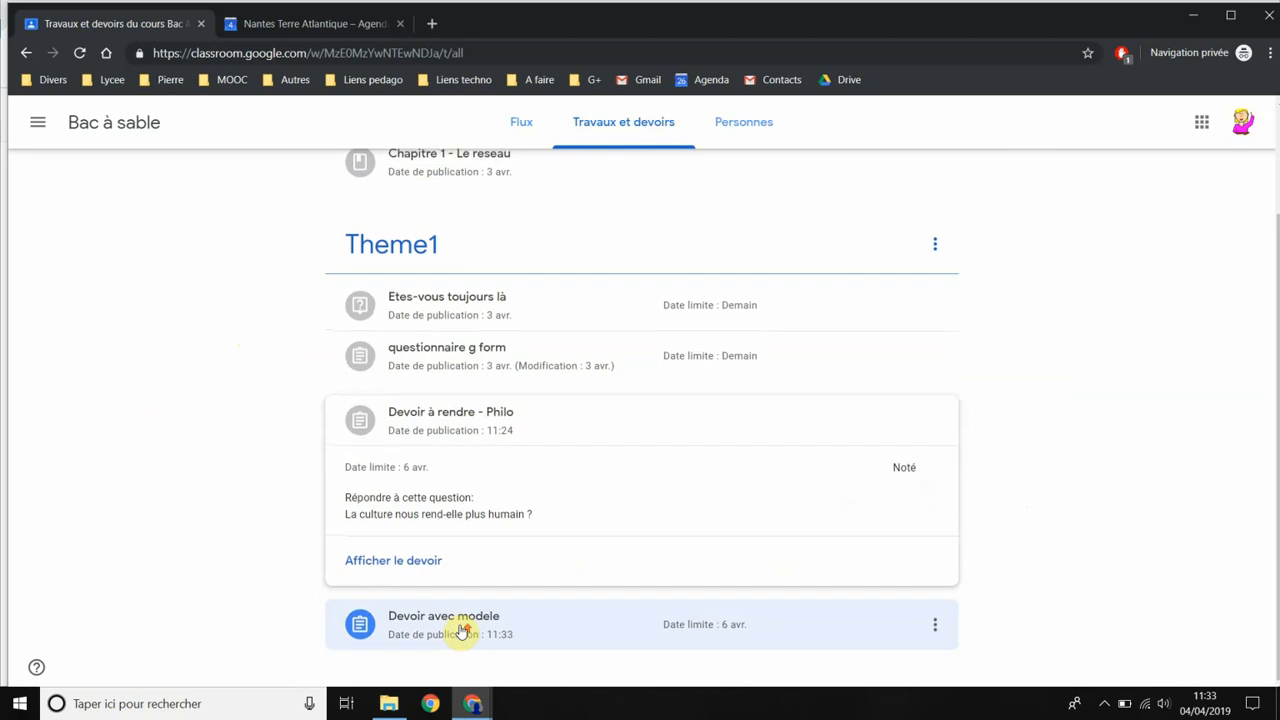
scroll(463, 550, up, 1)
scroll(560, 460, down, 1)
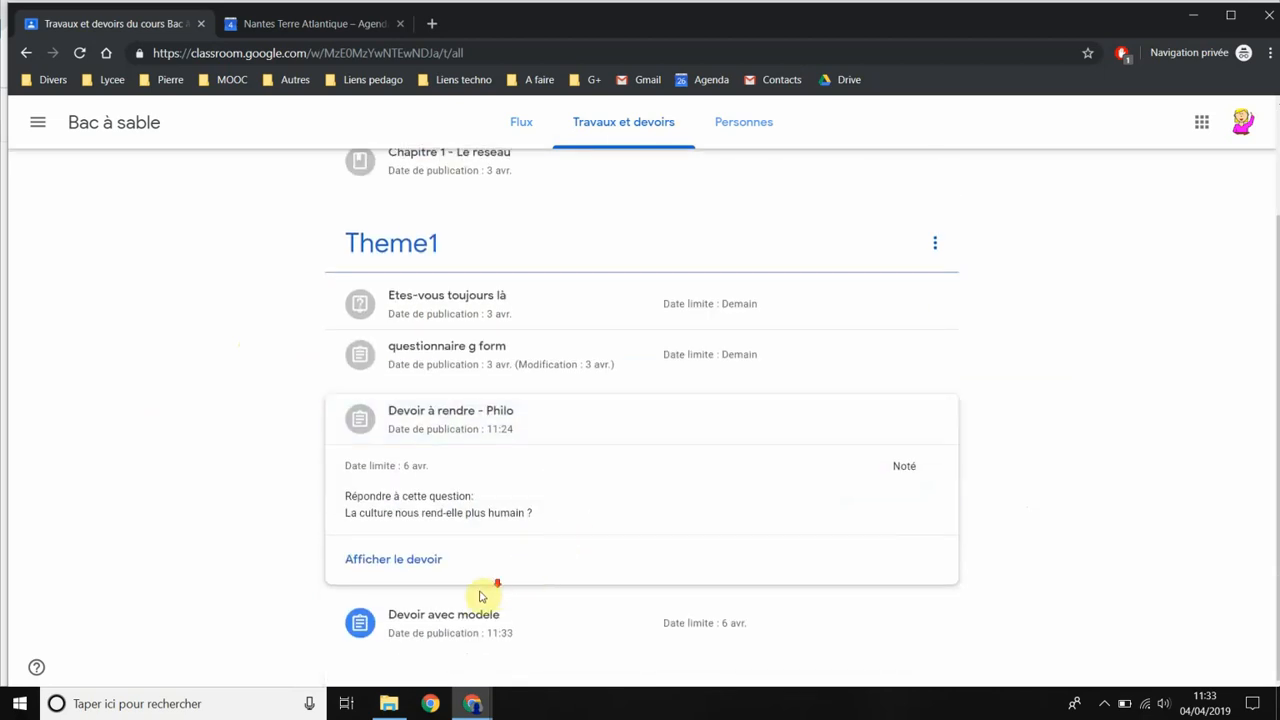
click(437, 630)
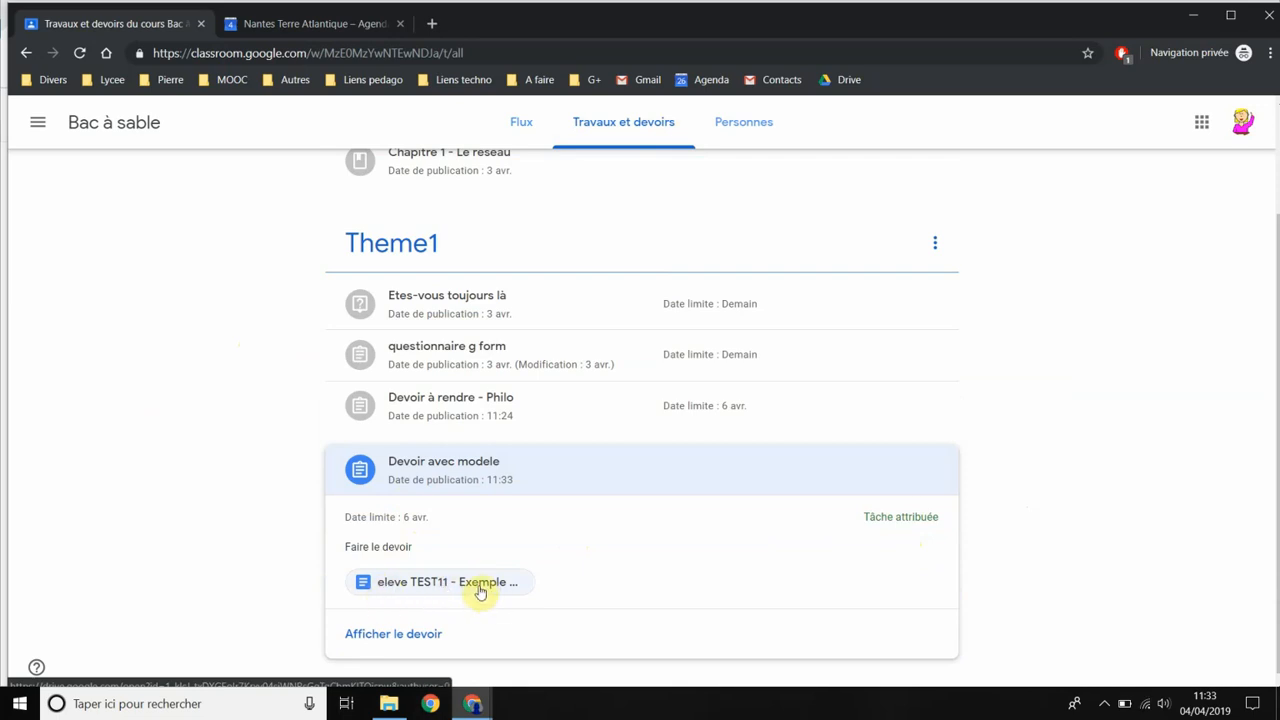
click(428, 592)
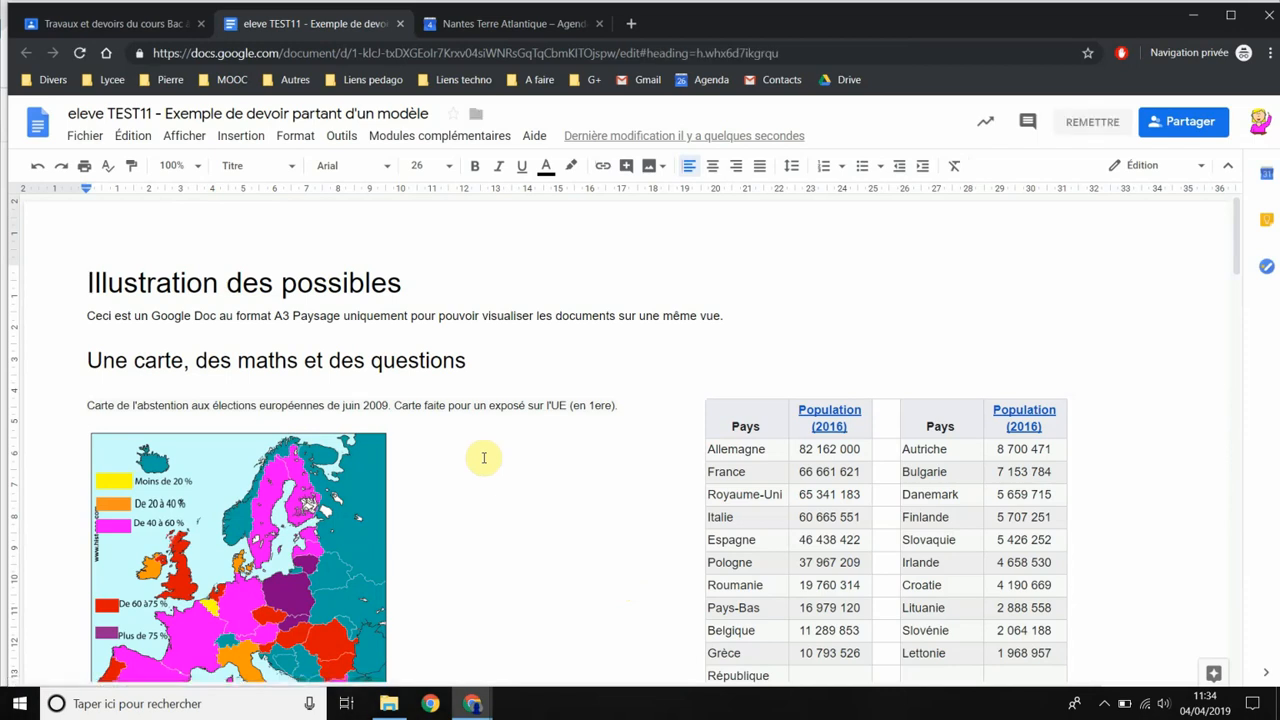
Enter "allemagne" as the first country in question 1's answer table
scroll(540, 447, down, 5)
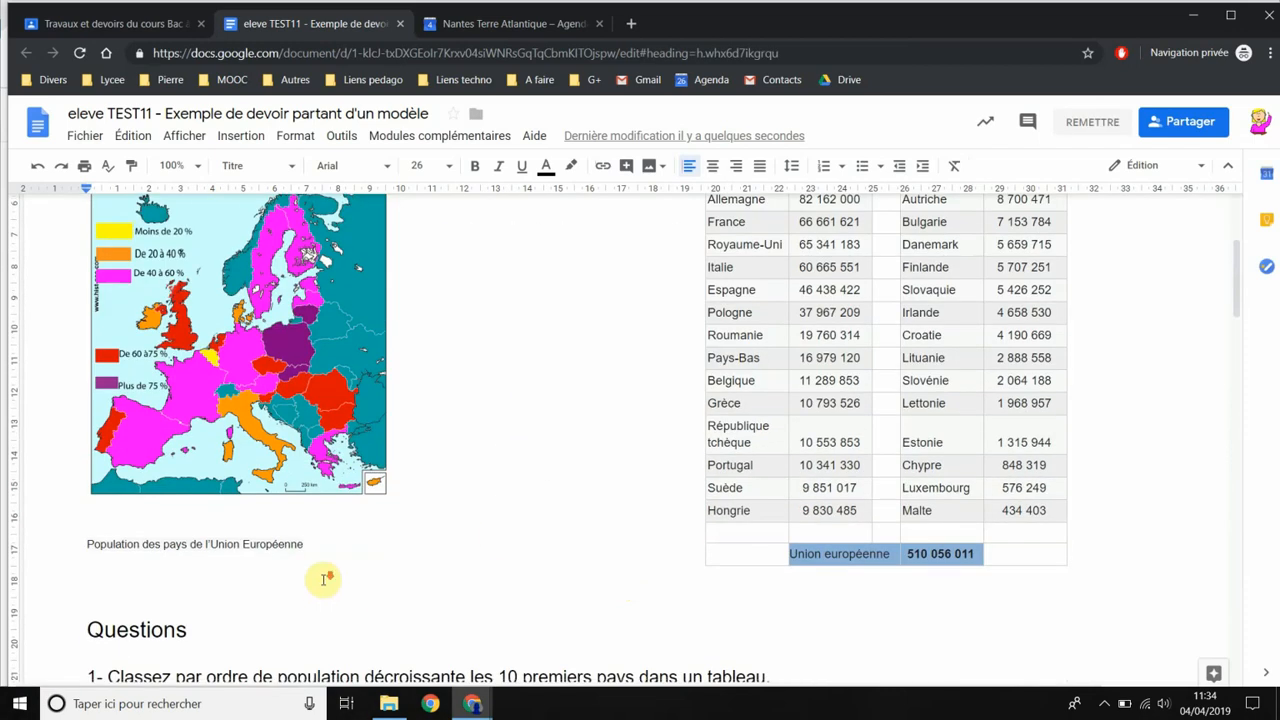
scroll(323, 580, down, 3)
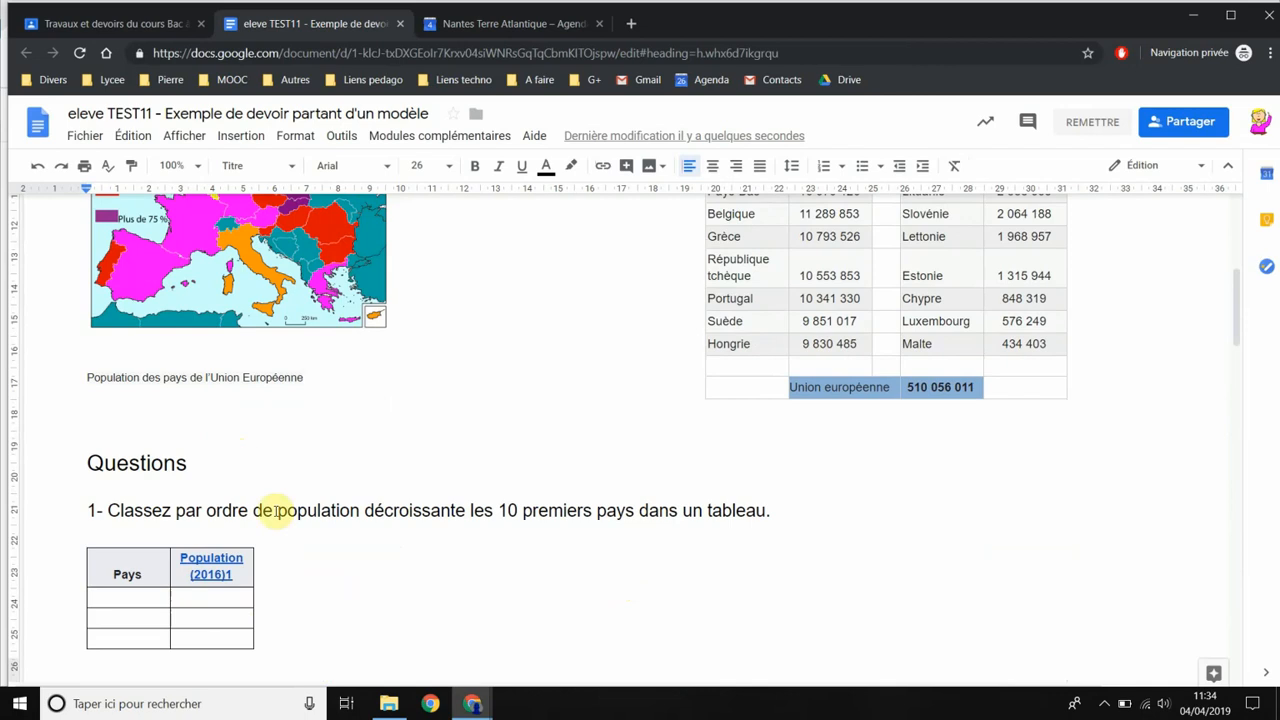
click(137, 601)
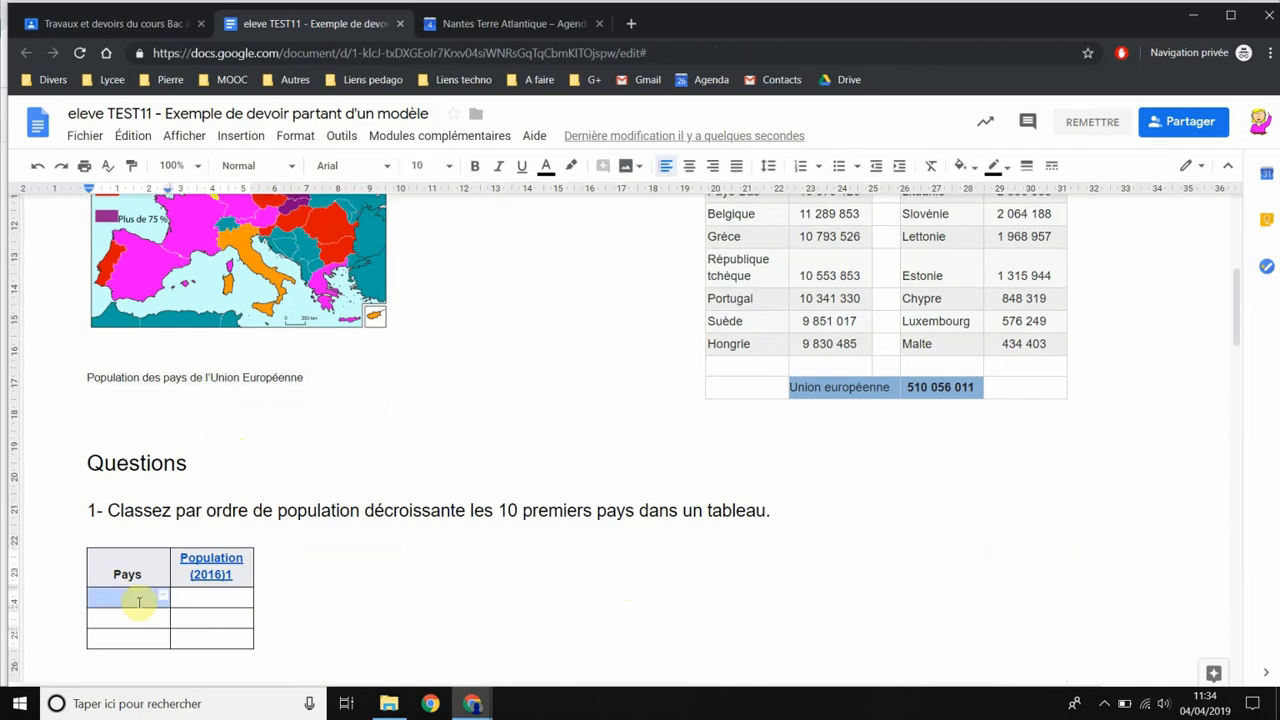
text(allemagne)
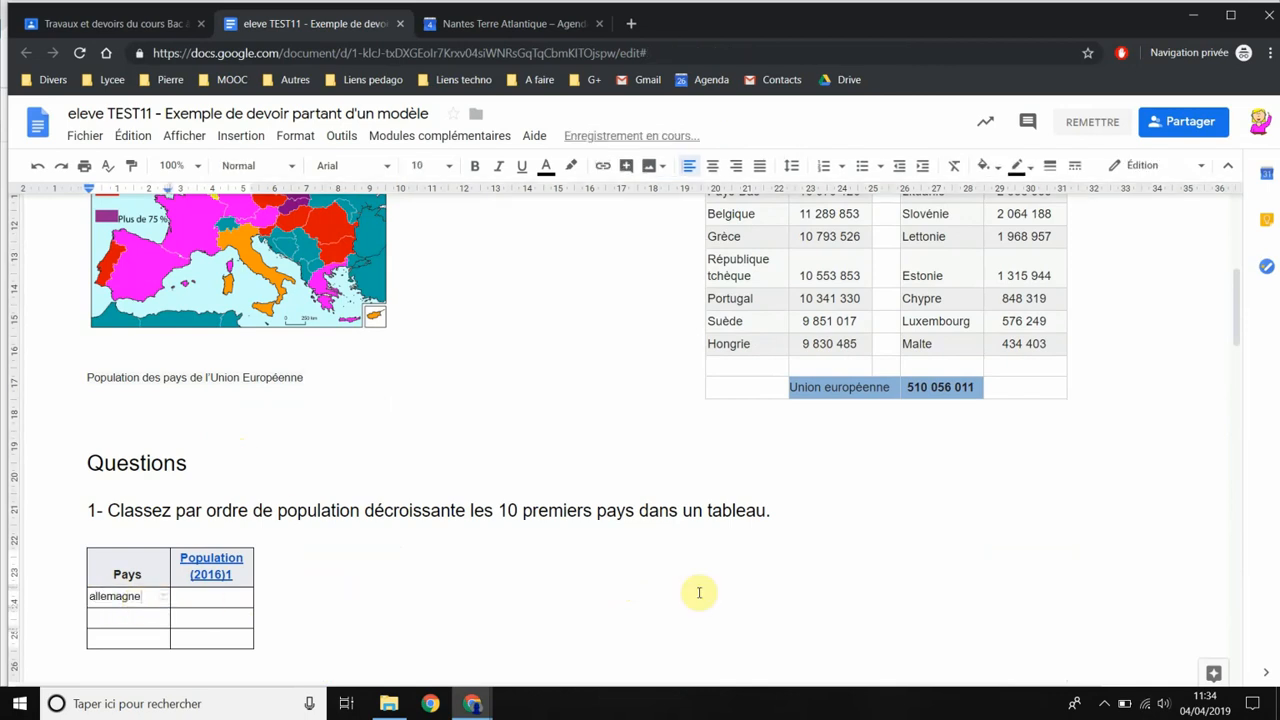
Copy Germany's population from the source table into the allemagne row of question 1's table, without spaces, as 82162000
scroll(823, 531, up, 5)
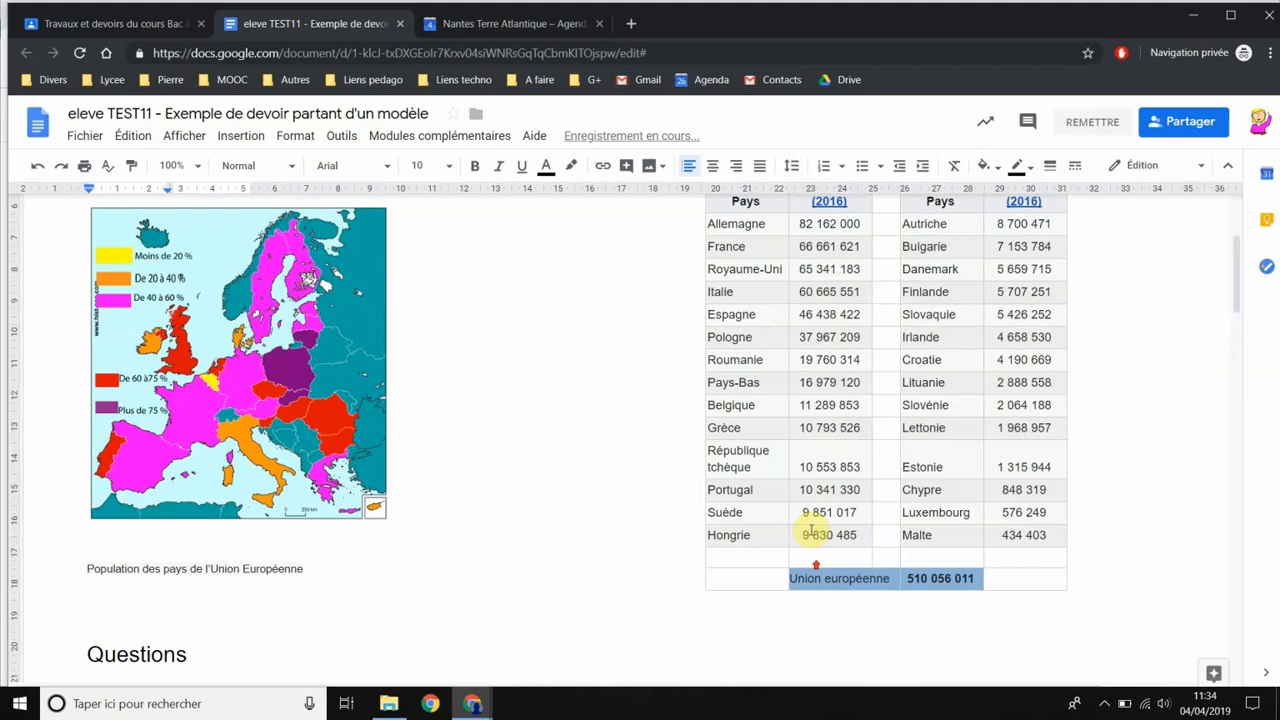
click(820, 279)
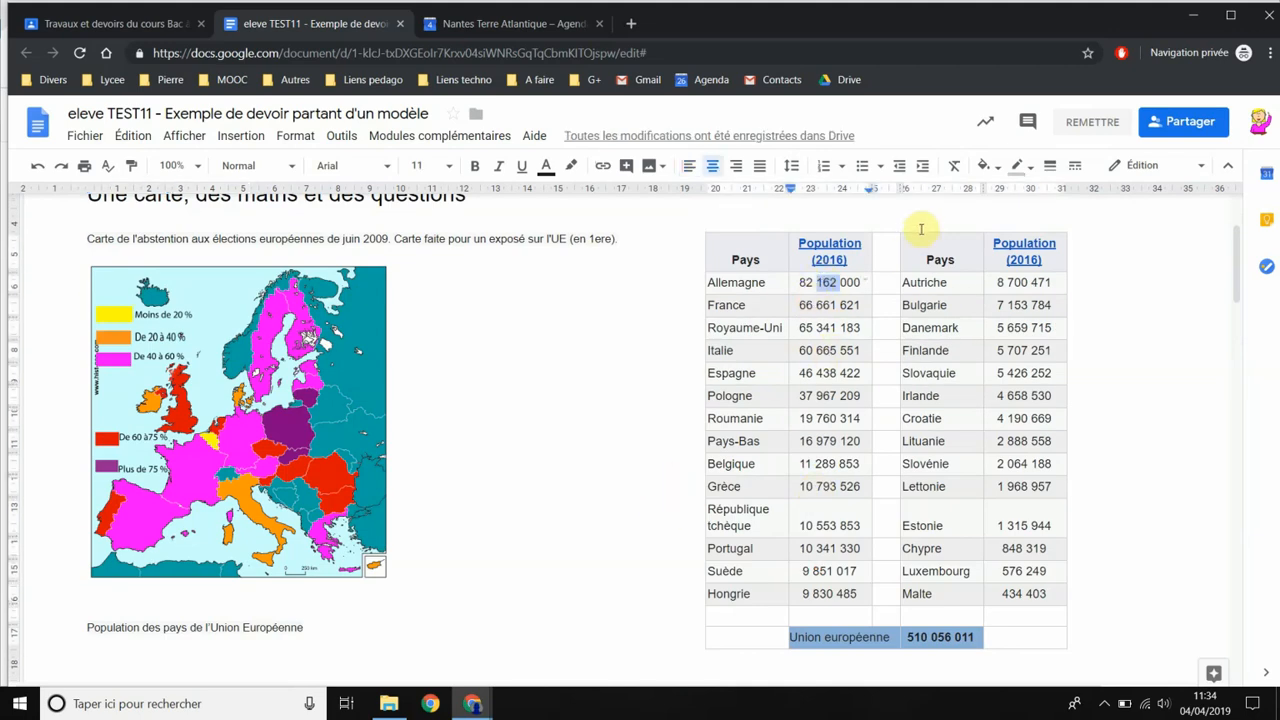
drag(799, 282, 855, 281)
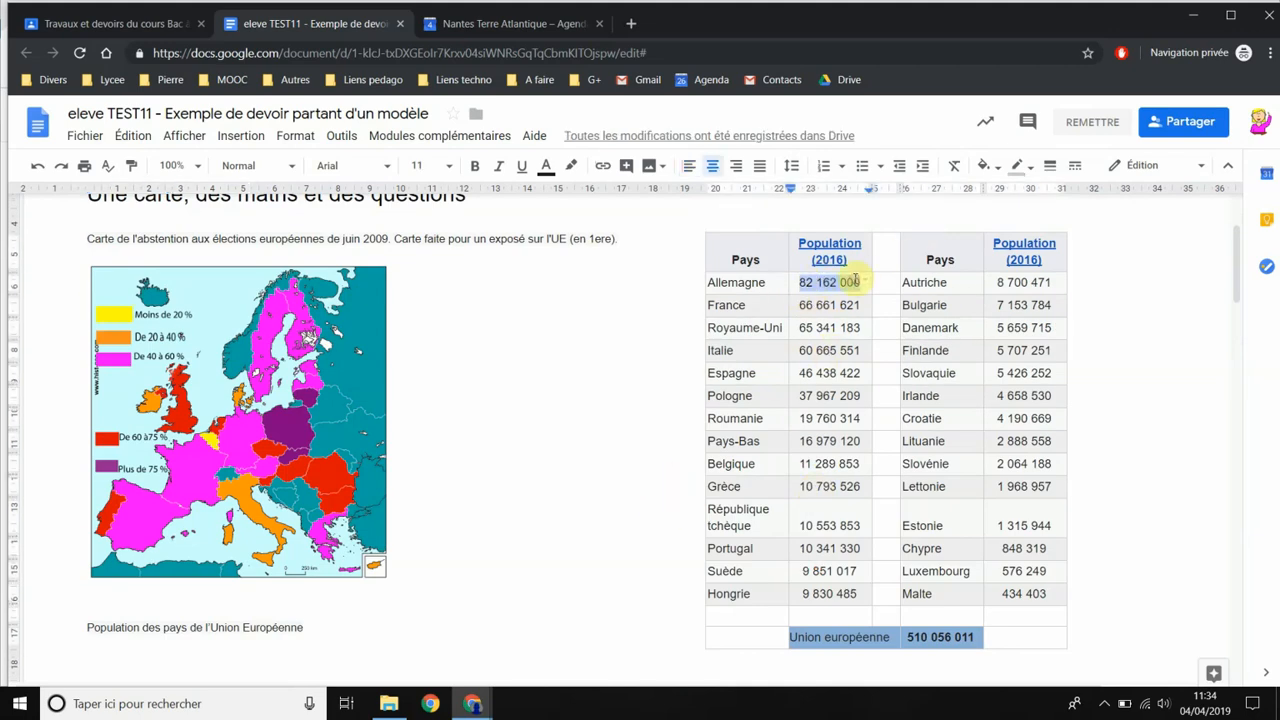
scroll(509, 403, down, 3)
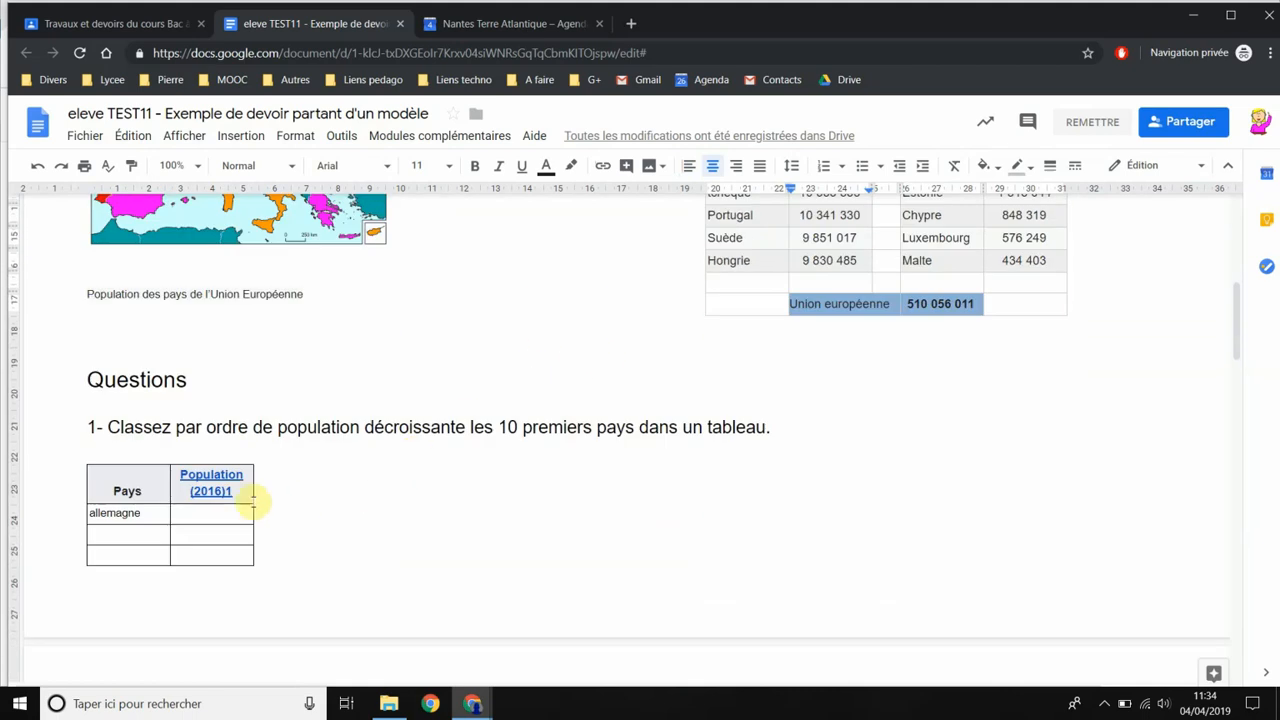
click(212, 511)
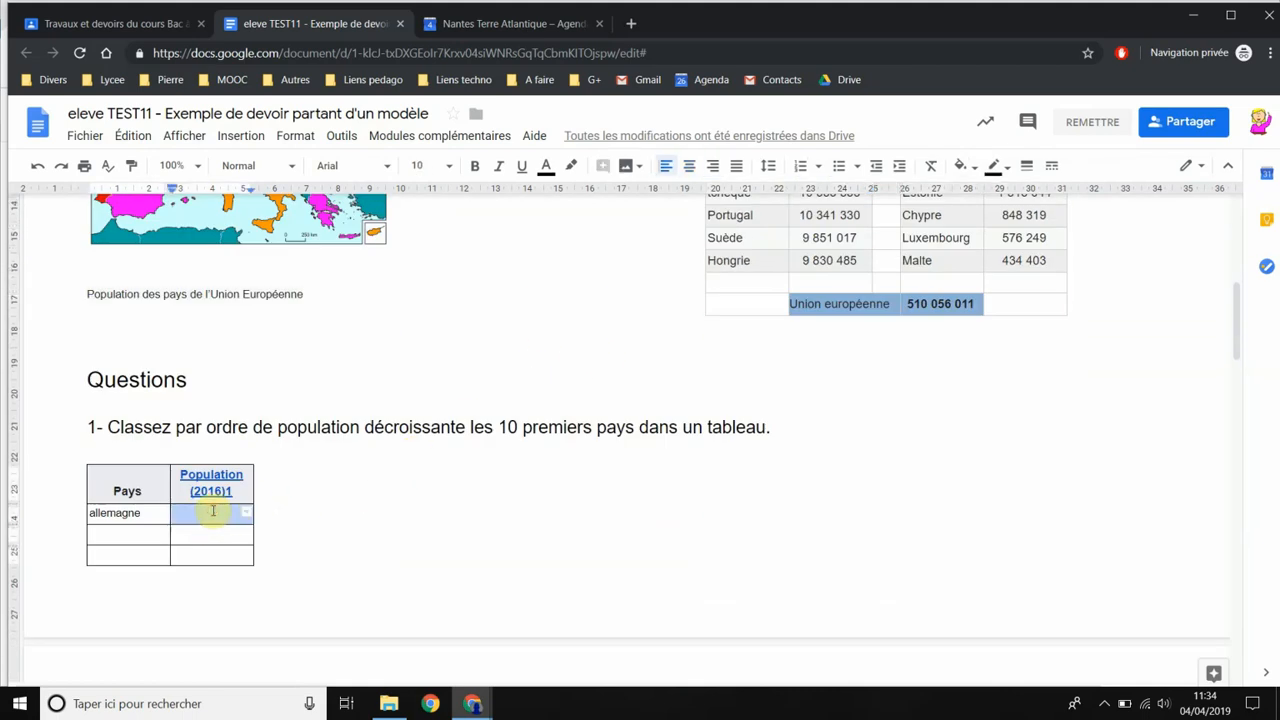
text(82 162 000)
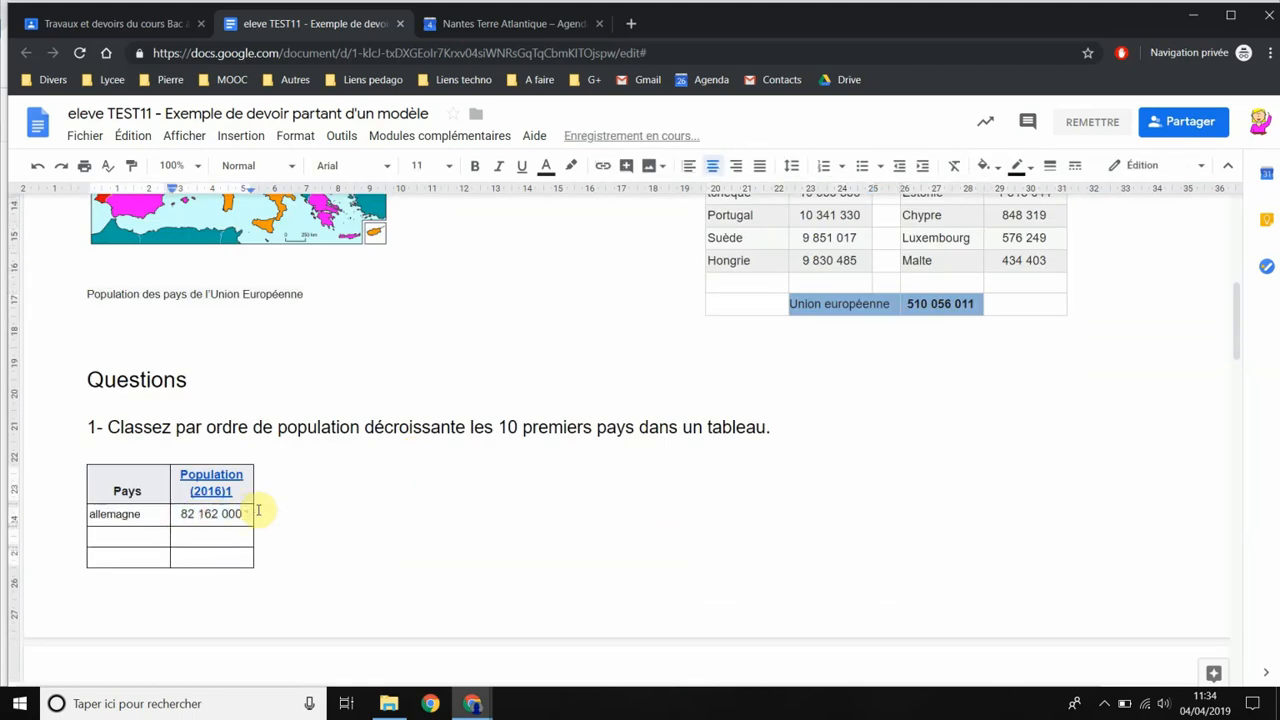
key(BackSpace)
key(BackSpace)
click(135, 538)
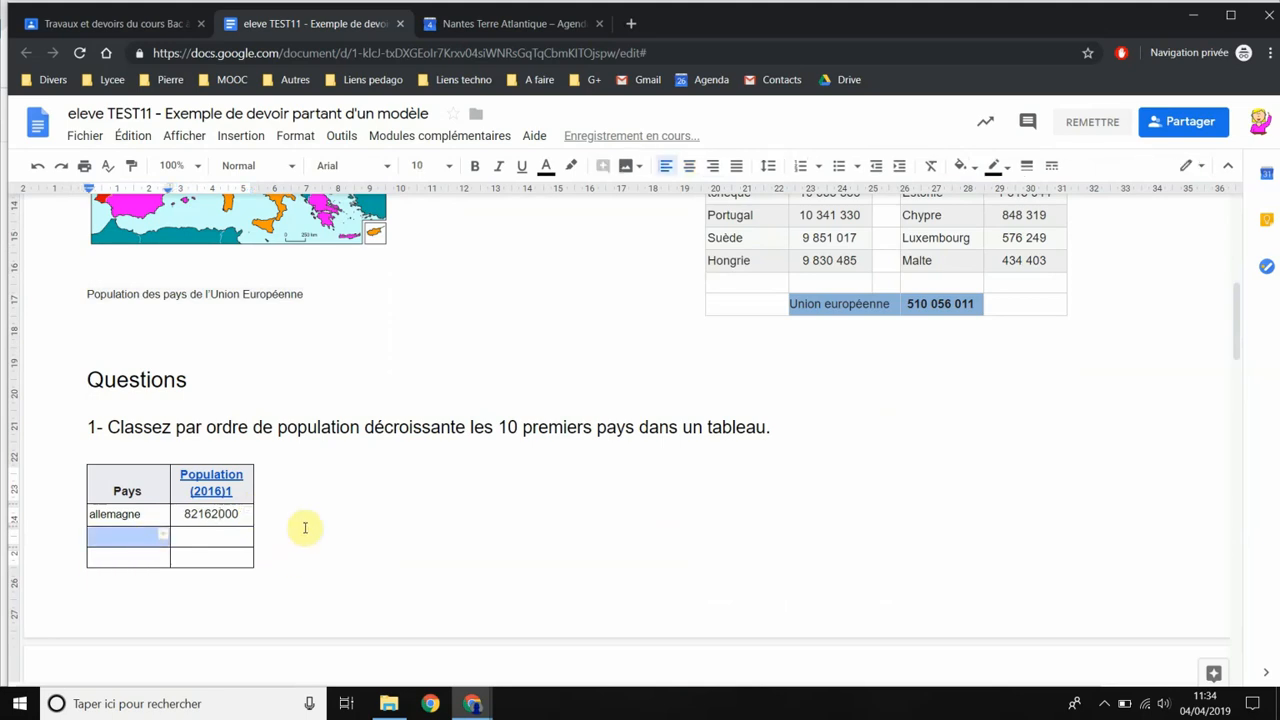
Answer question 2 with "Allemagne 50%", consulting the abstention map for the rate
scroll(473, 470, down, 6)
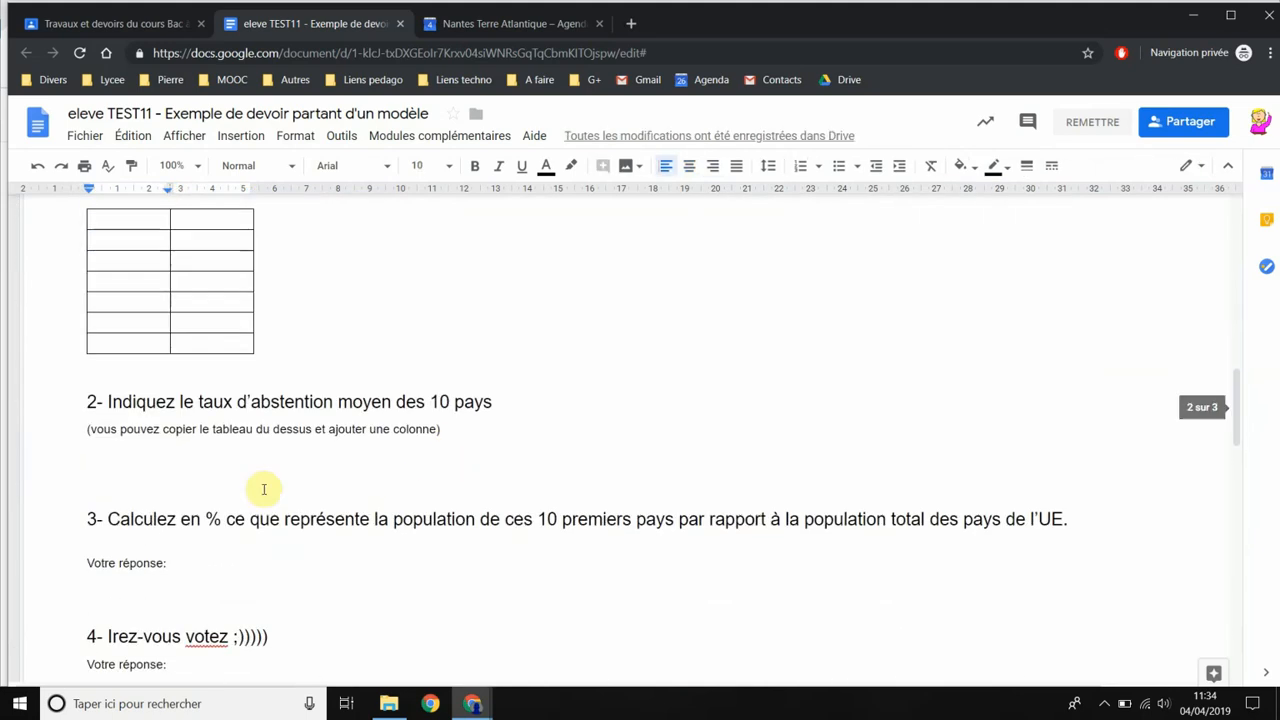
click(126, 457)
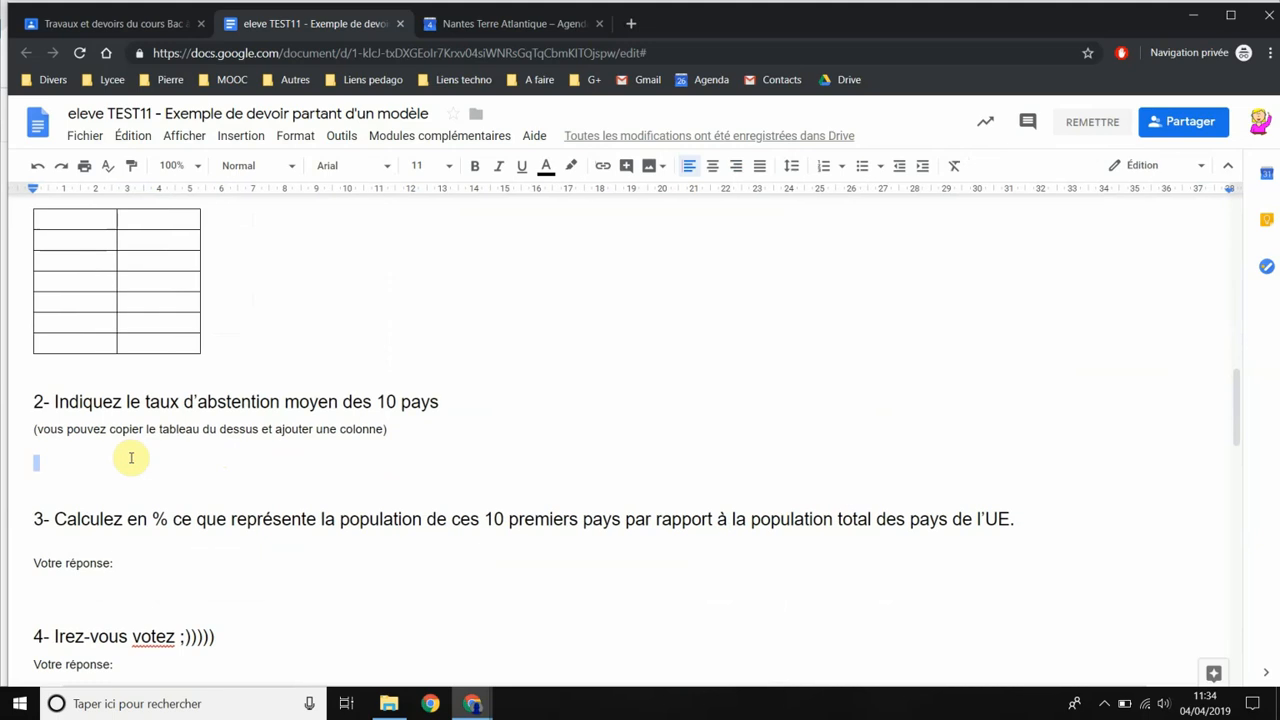
text(Allemagne)
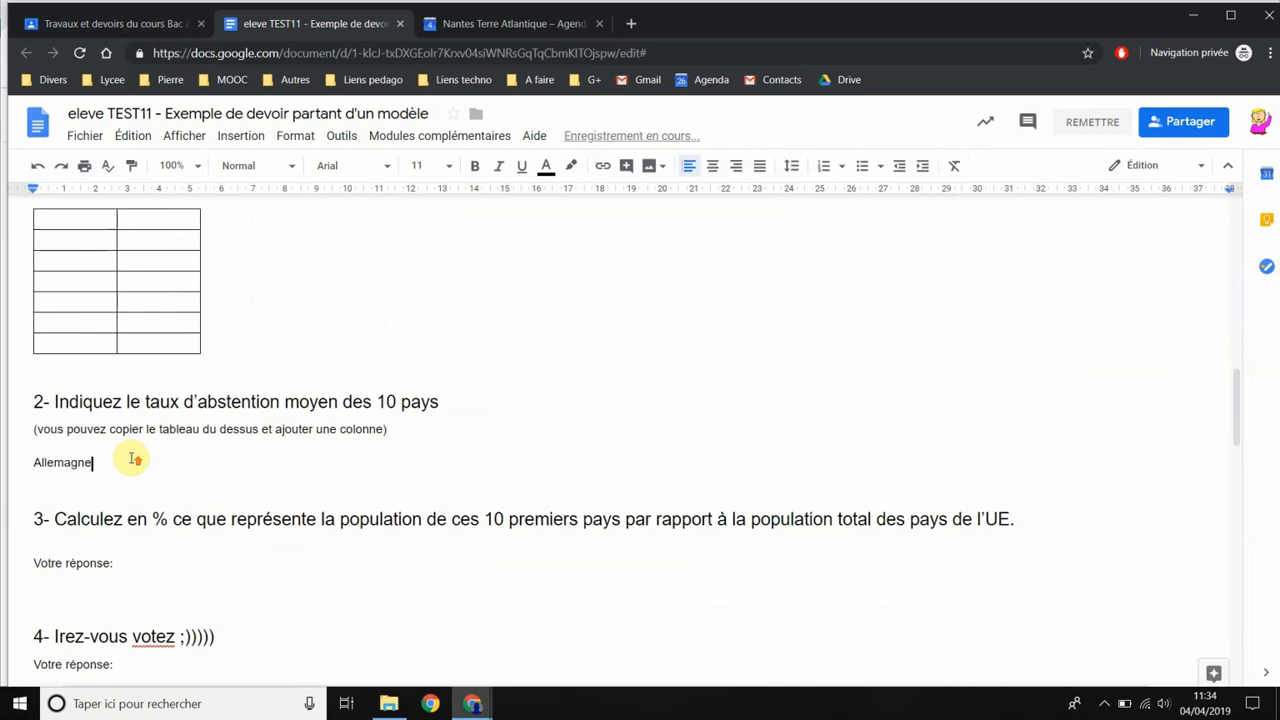
scroll(134, 459, up, 10)
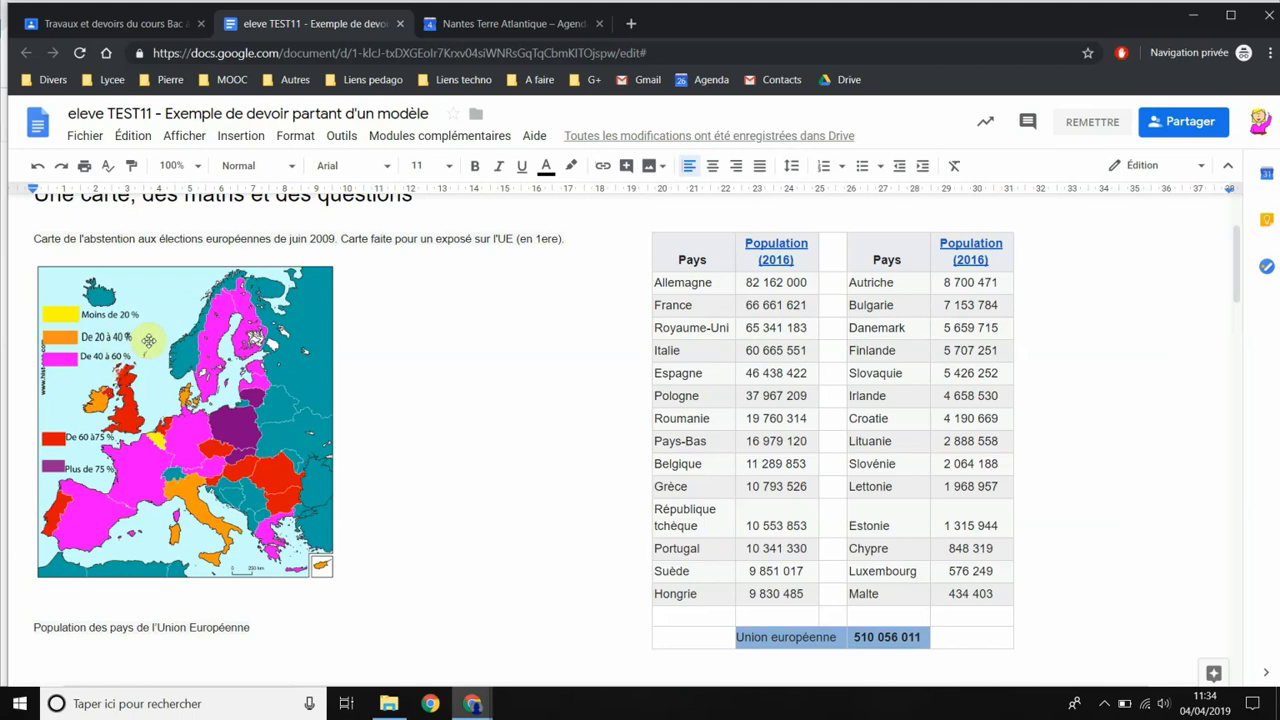
scroll(190, 448, down, 9)
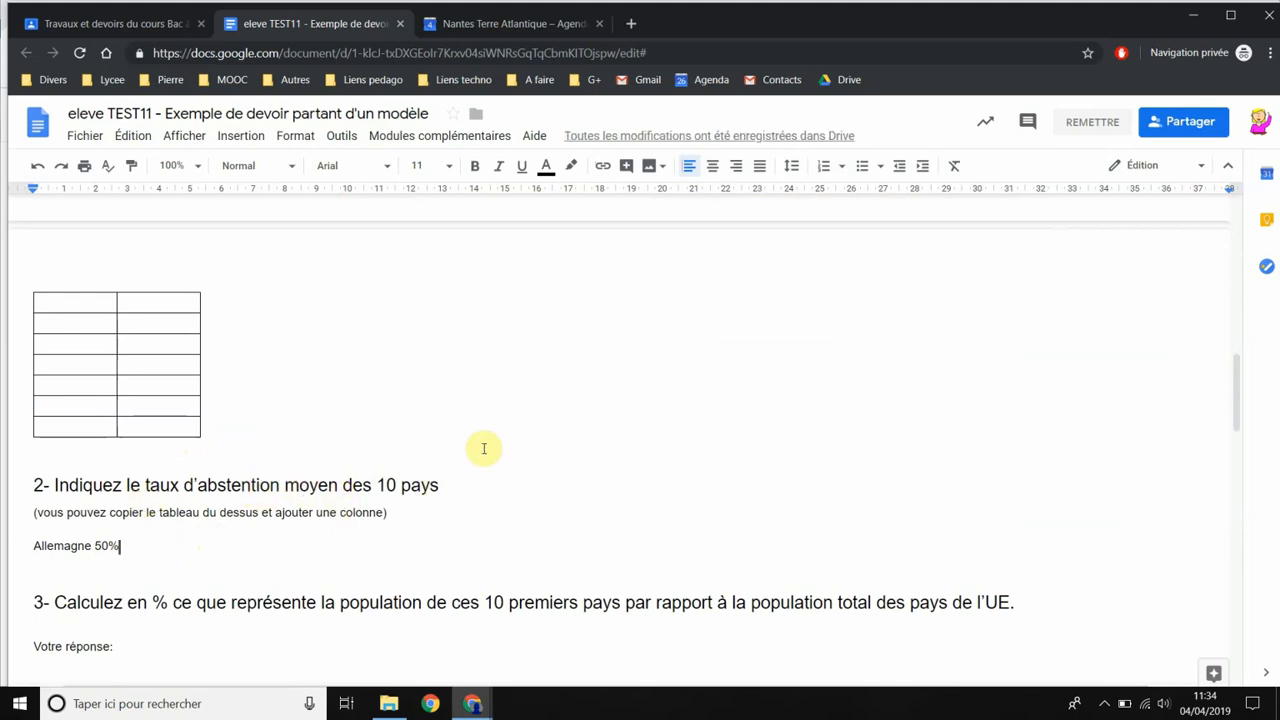
scroll(330, 540, up, 1)
scroll(350, 544, down, 3)
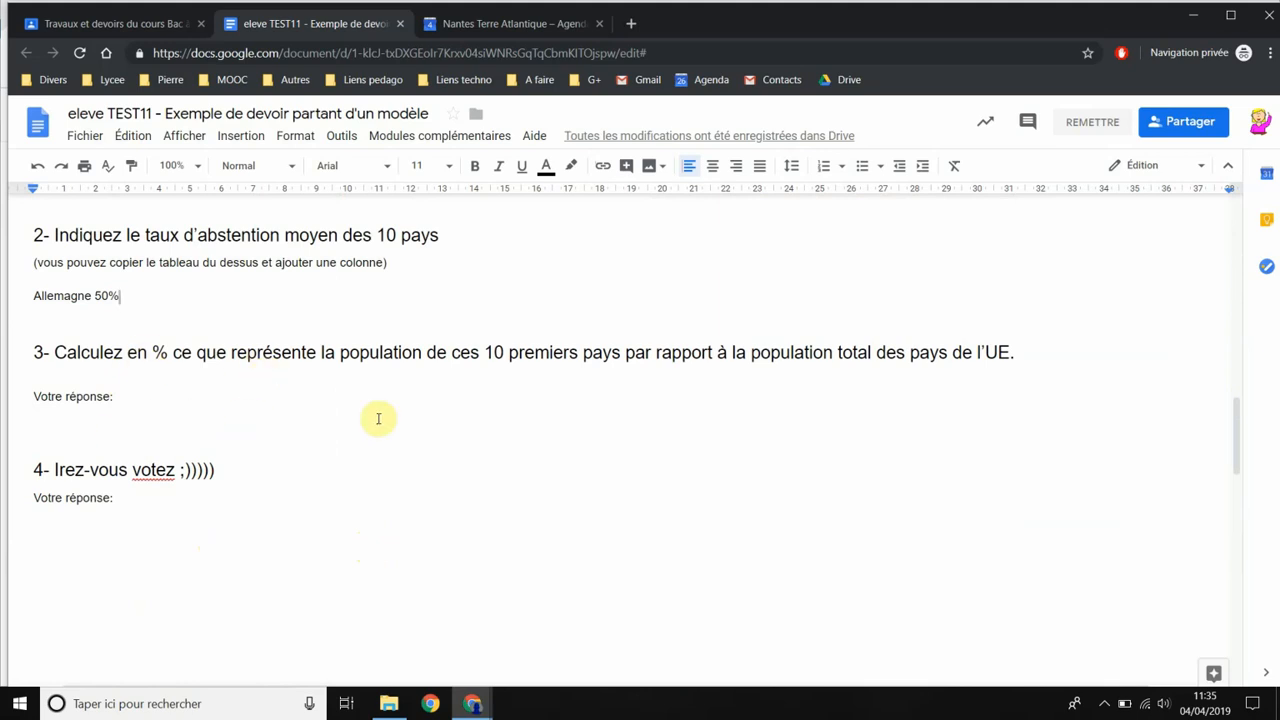
scroll(412, 388, up, 3)
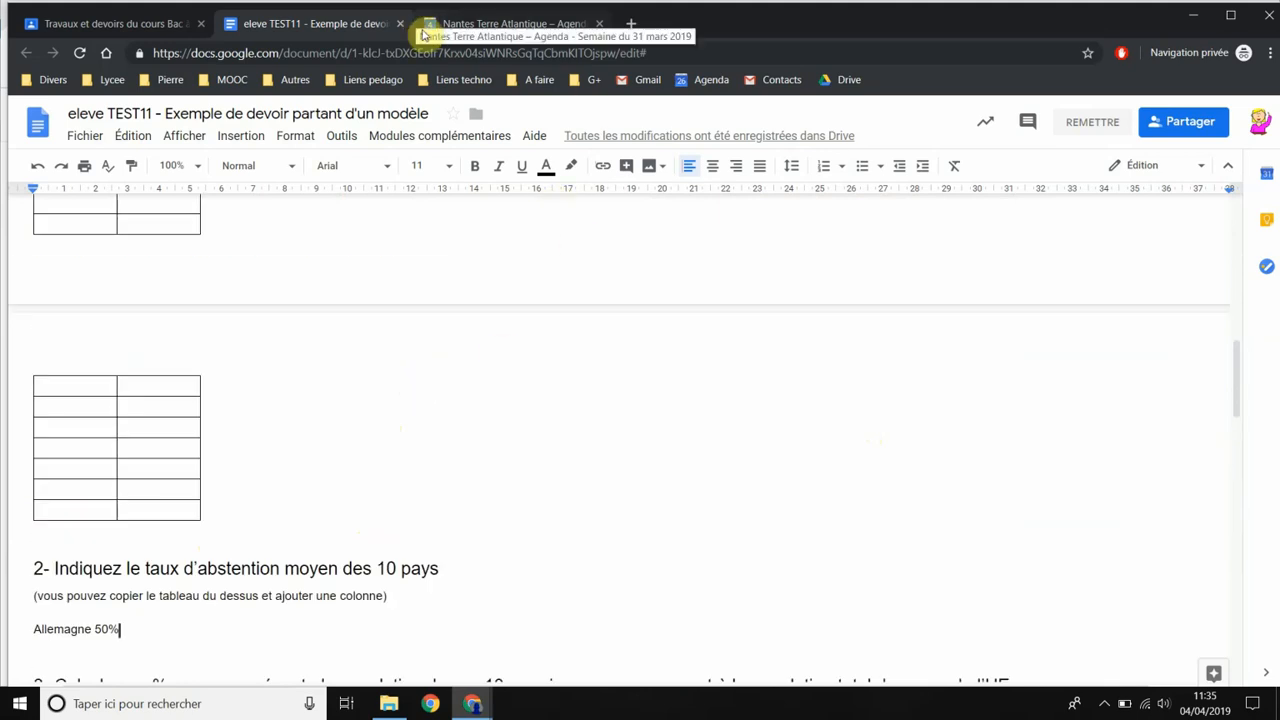
Turn in the "Devoir avec modele" assignment with its attached document from the student's account
click(1087, 124)
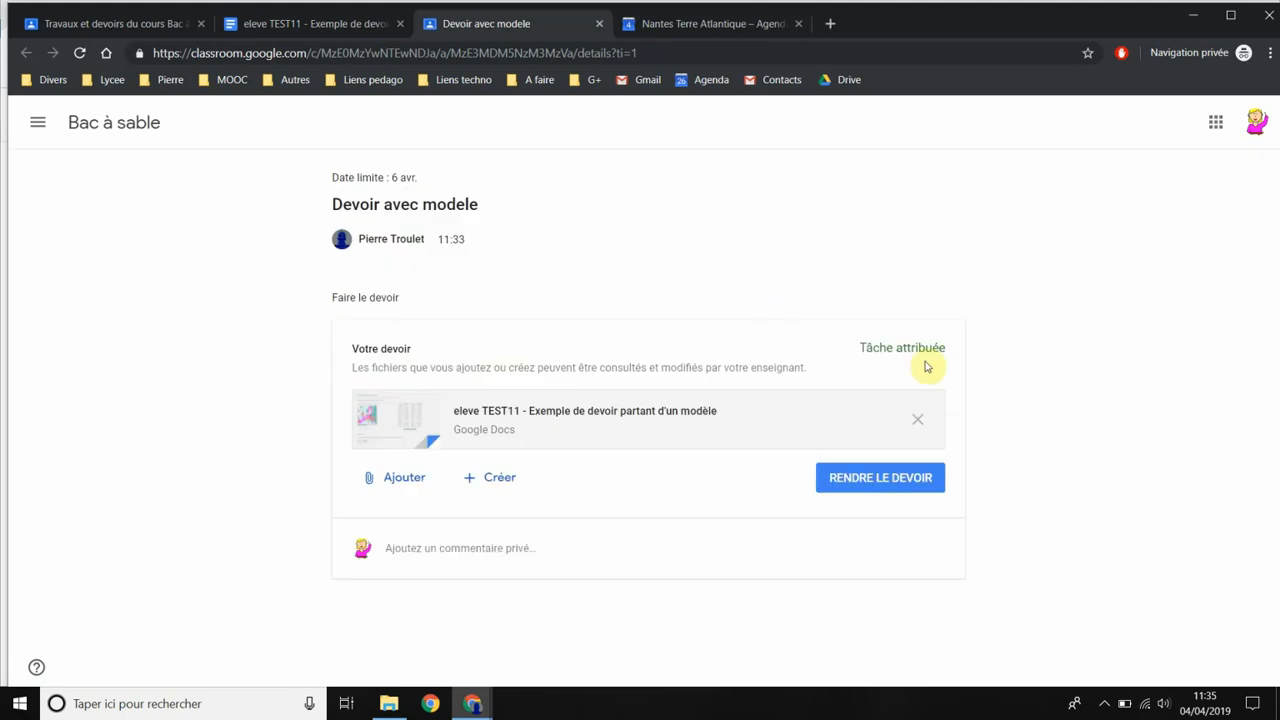
click(870, 480)
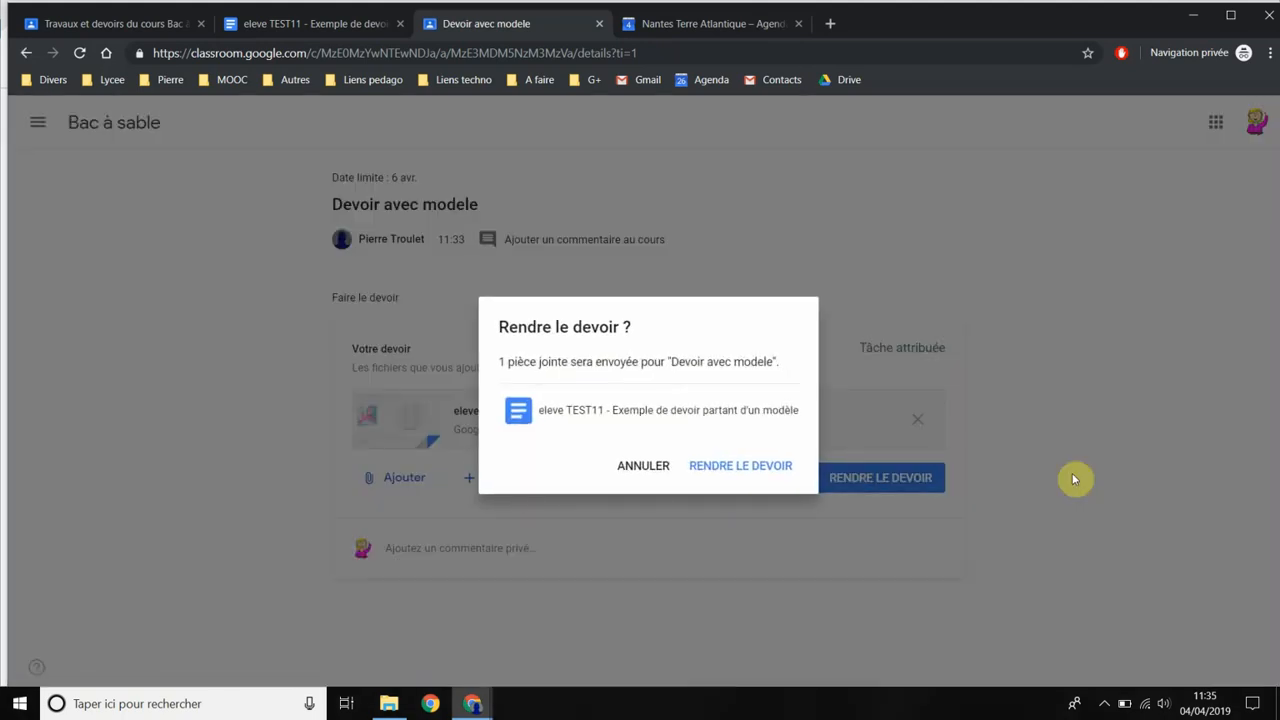
click(735, 466)
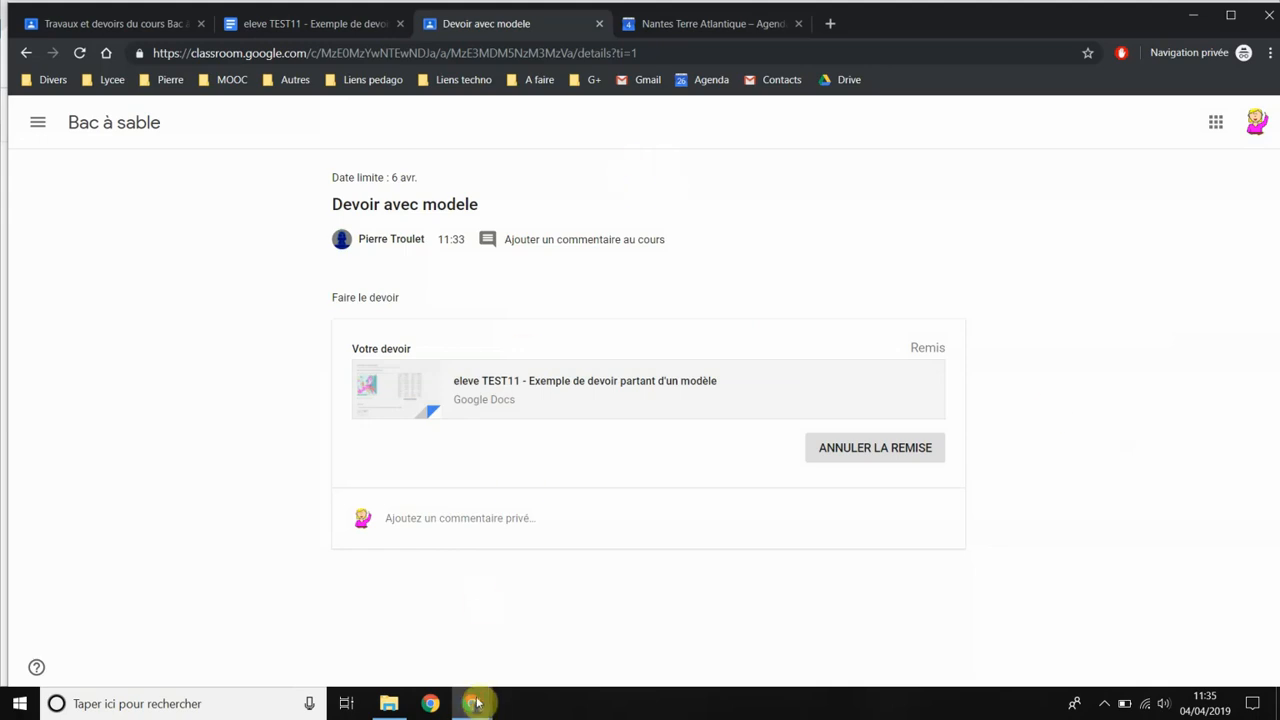
Switch to the teacher's Classroom window and open the student's turned-in document for "Devoir avec modele" under Theme1
mouse_move(477, 704)
click(371, 640)
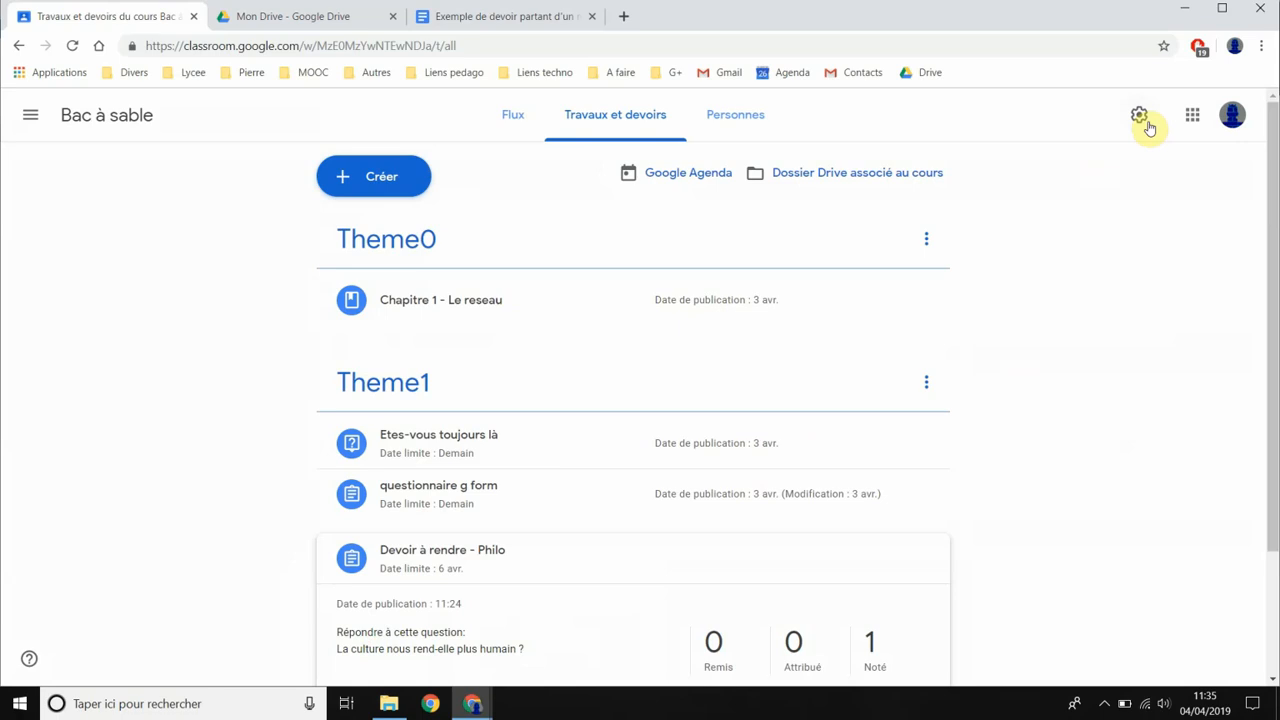
scroll(1100, 451, down, 2)
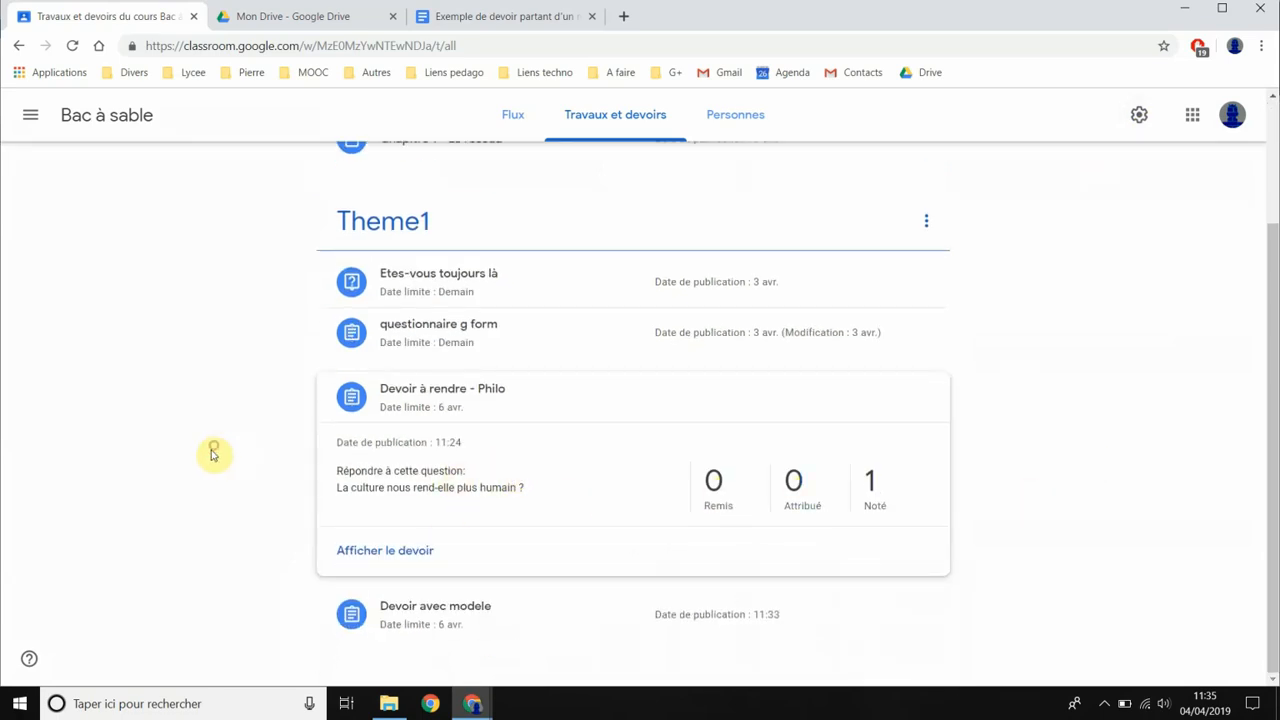
click(449, 610)
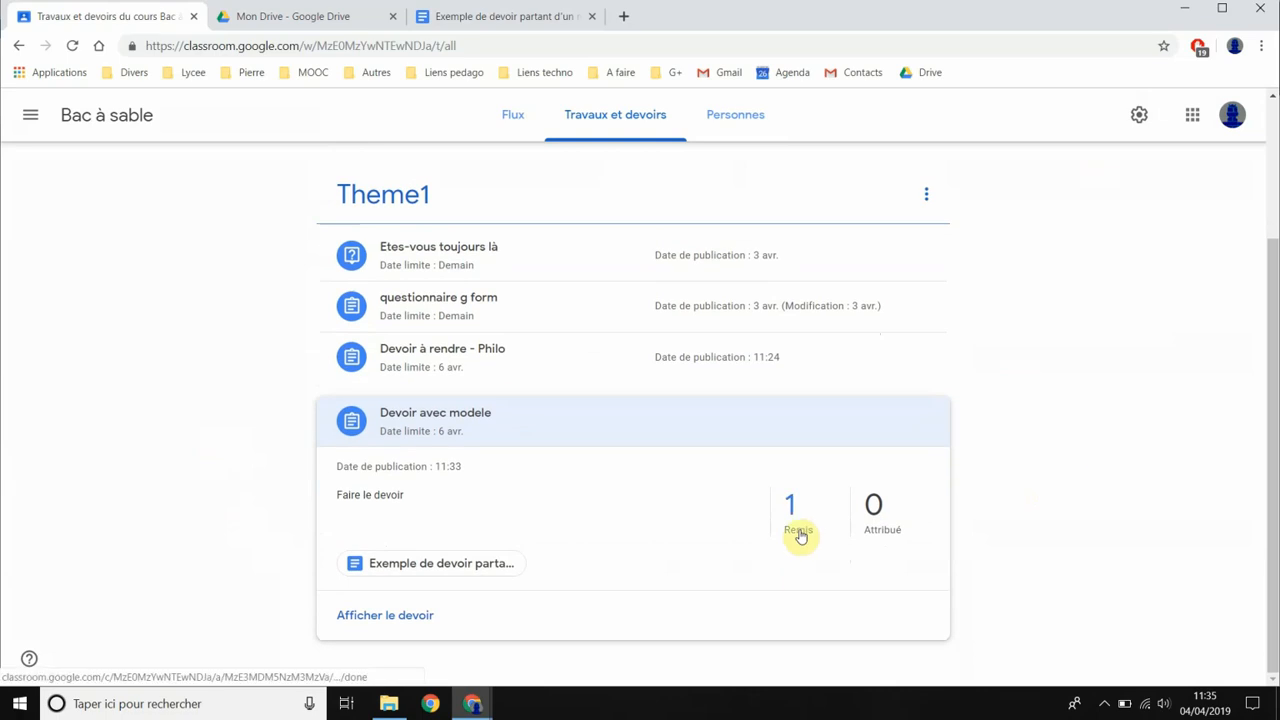
click(800, 534)
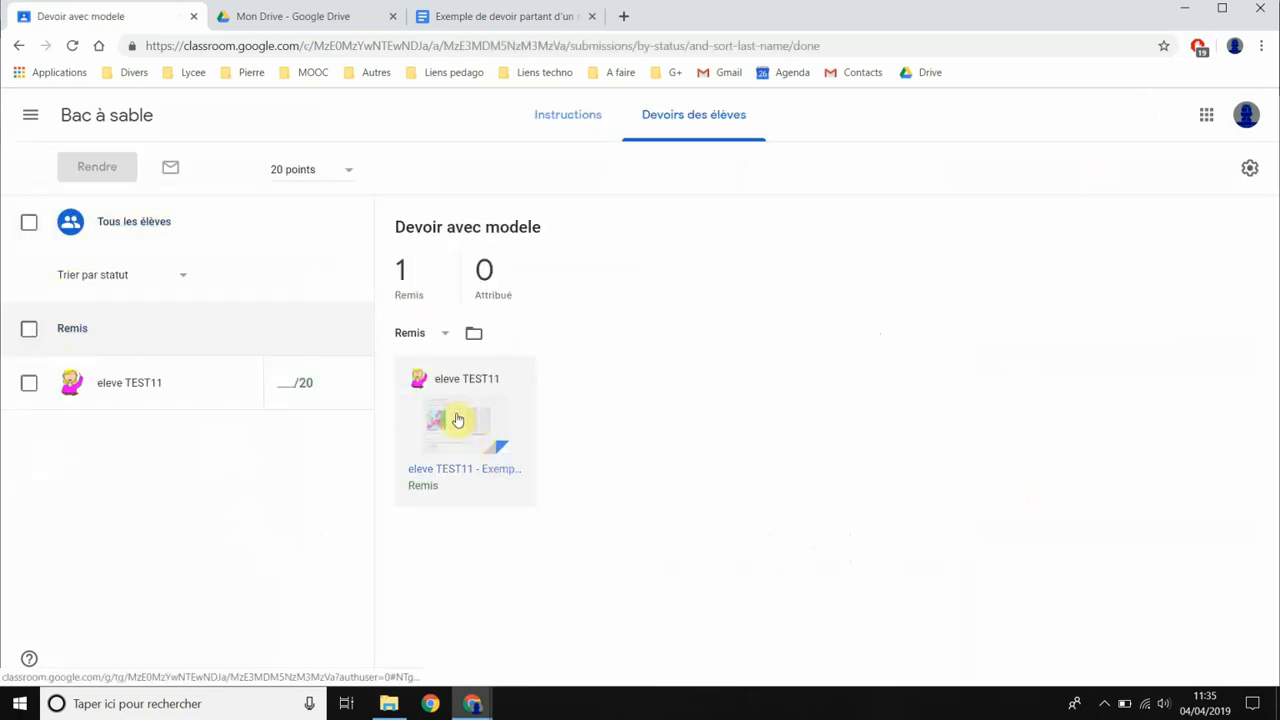
click(457, 420)
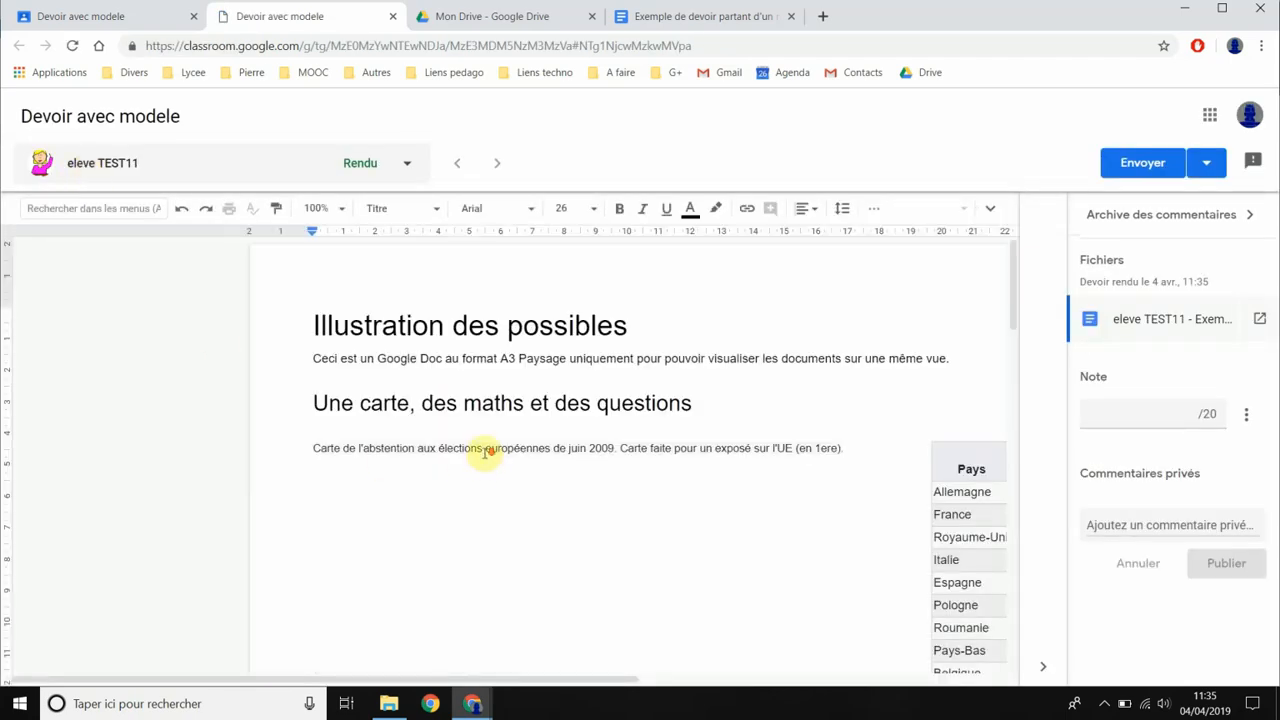
Review the student's answers, grade the work 1/20 and return it to the student
scroll(650, 480, down, 3)
scroll(717, 492, down, 3)
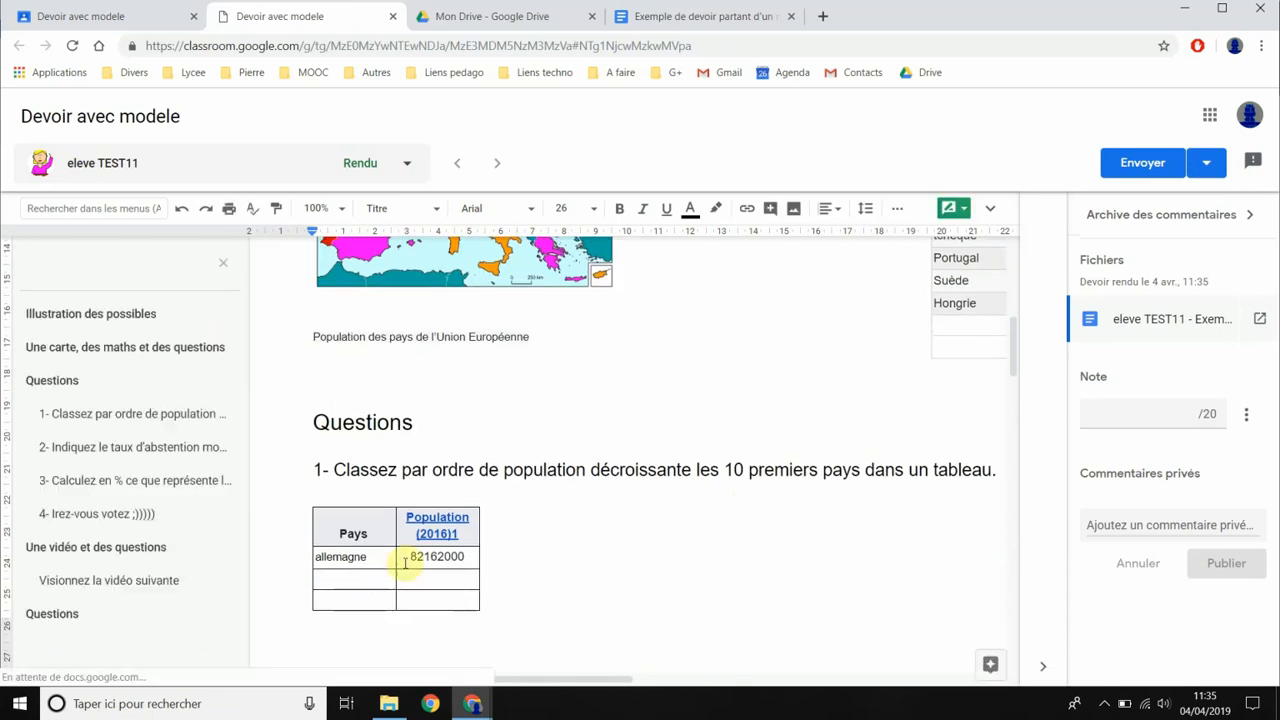
scroll(560, 554, down, 3)
scroll(565, 555, up, 2)
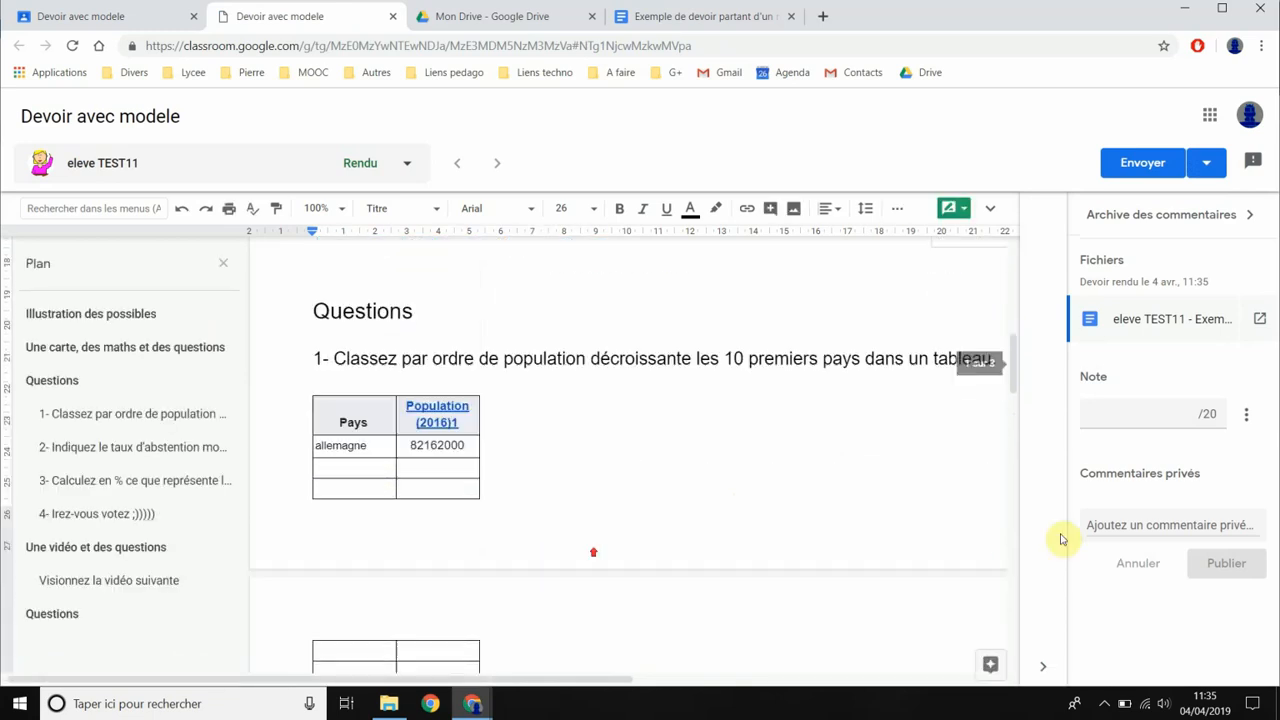
click(1186, 412)
text(1)
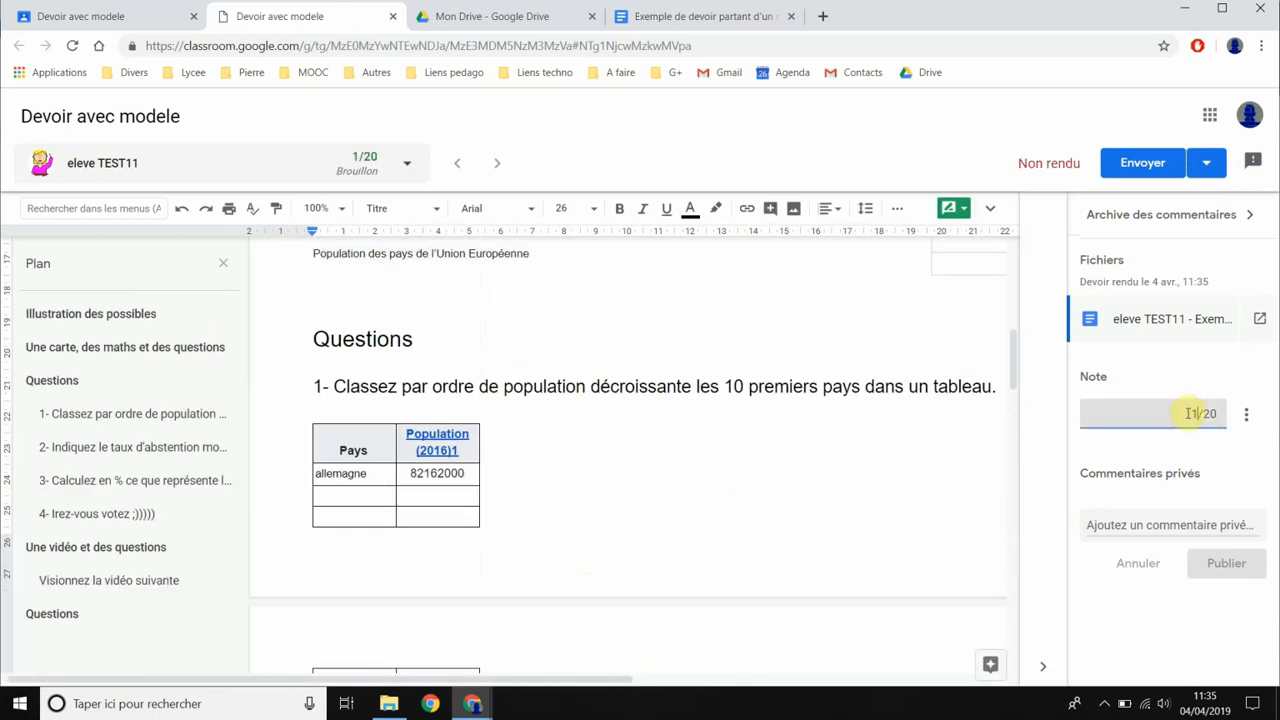
click(1146, 166)
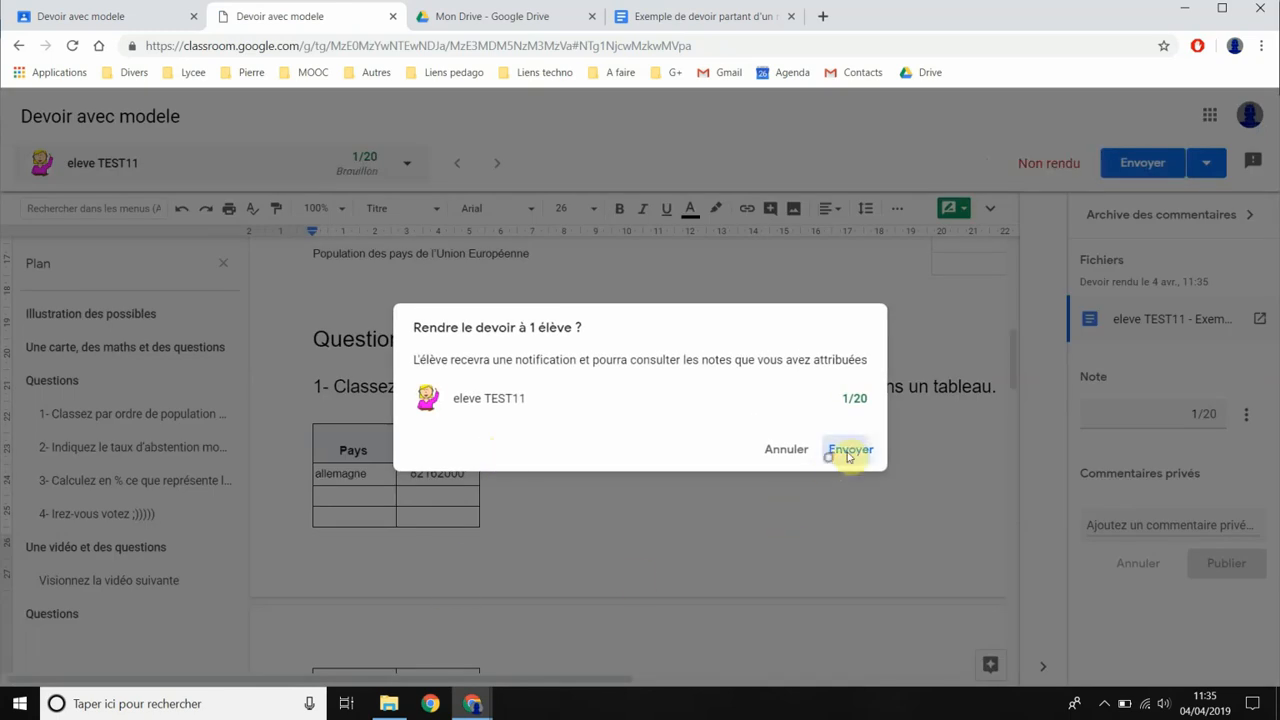
click(848, 450)
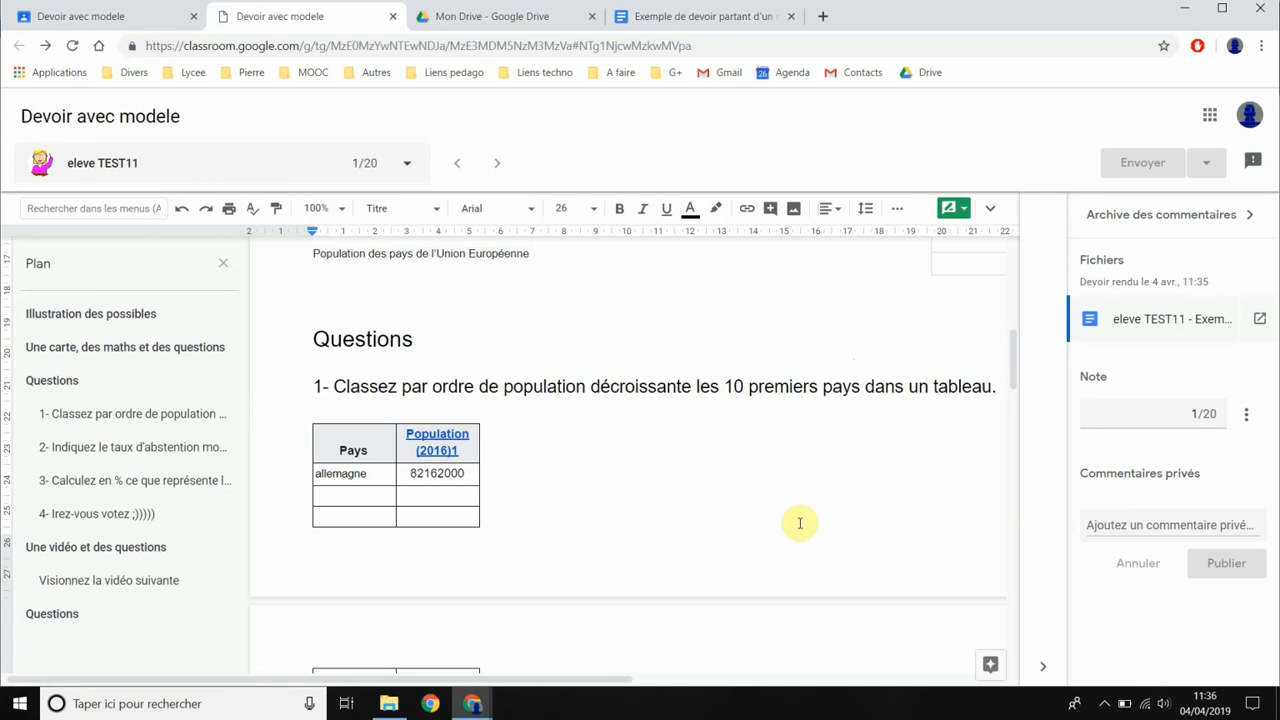
Add the suggested text "dsfhsjdfg" after "Allemagne 50%" in the student's answer to question 2
scroll(562, 396, up, 2)
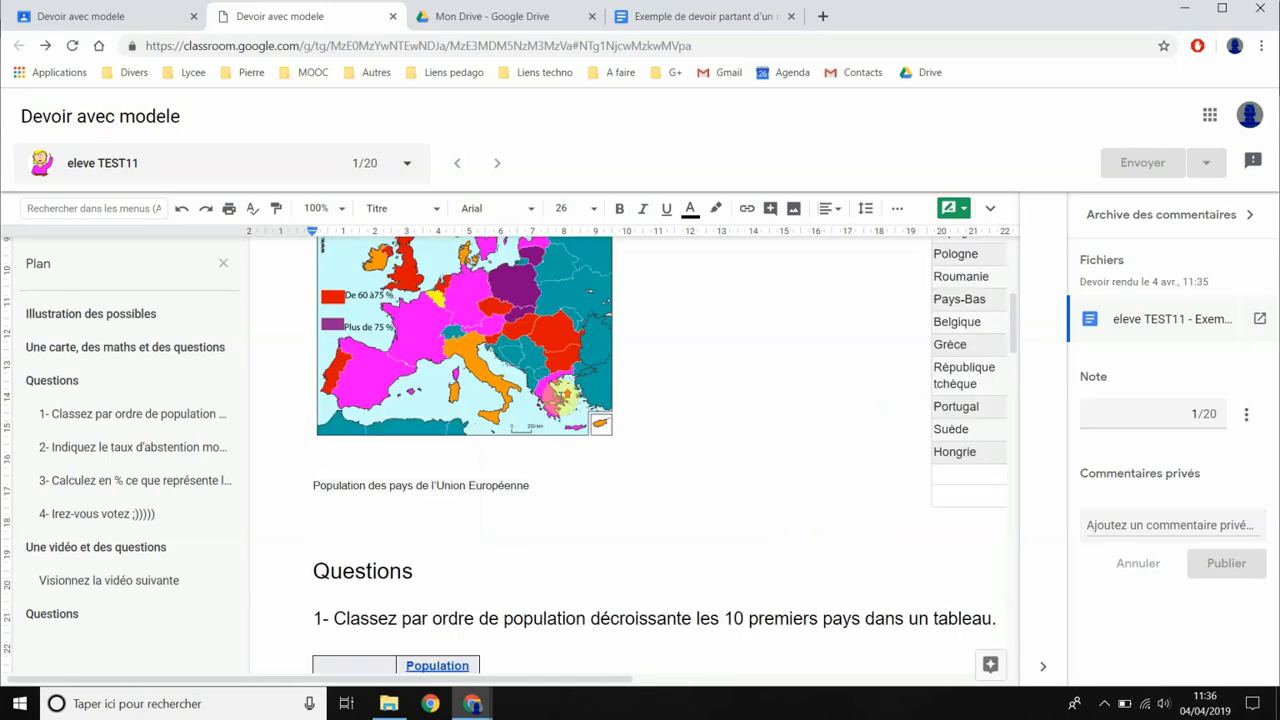
scroll(575, 408, down, 3)
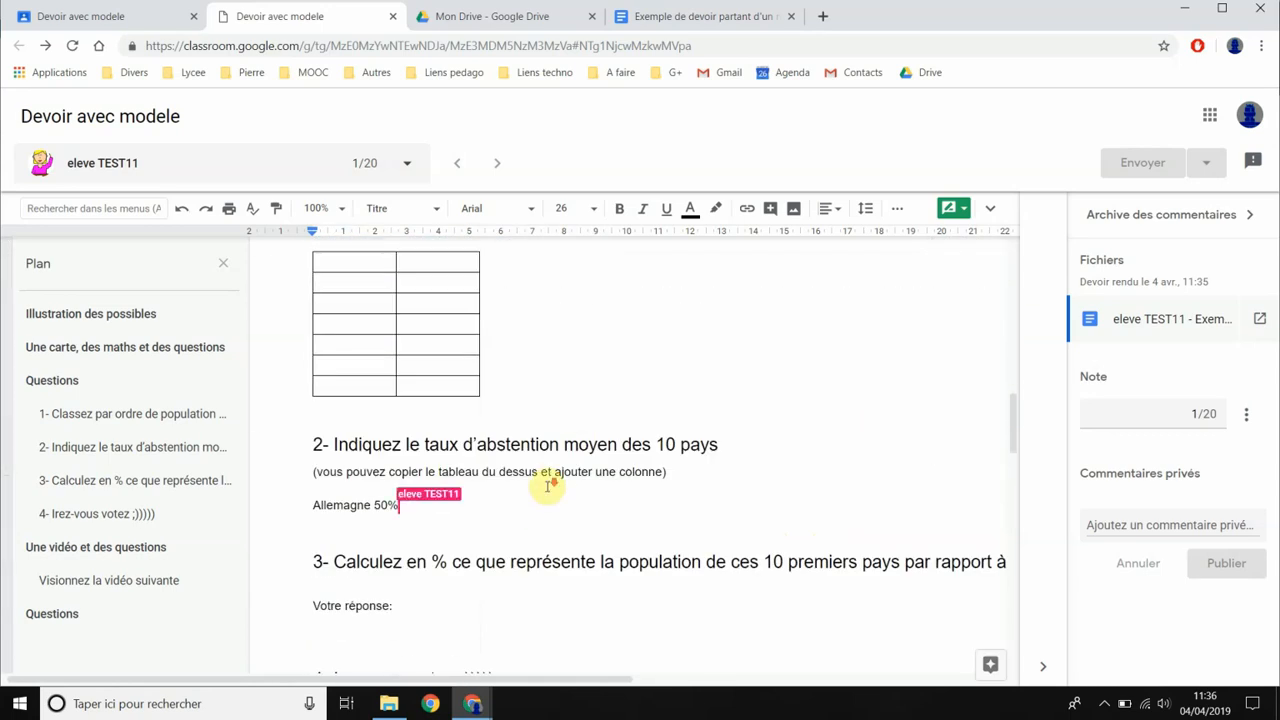
scroll(549, 486, down, 2)
click(318, 472)
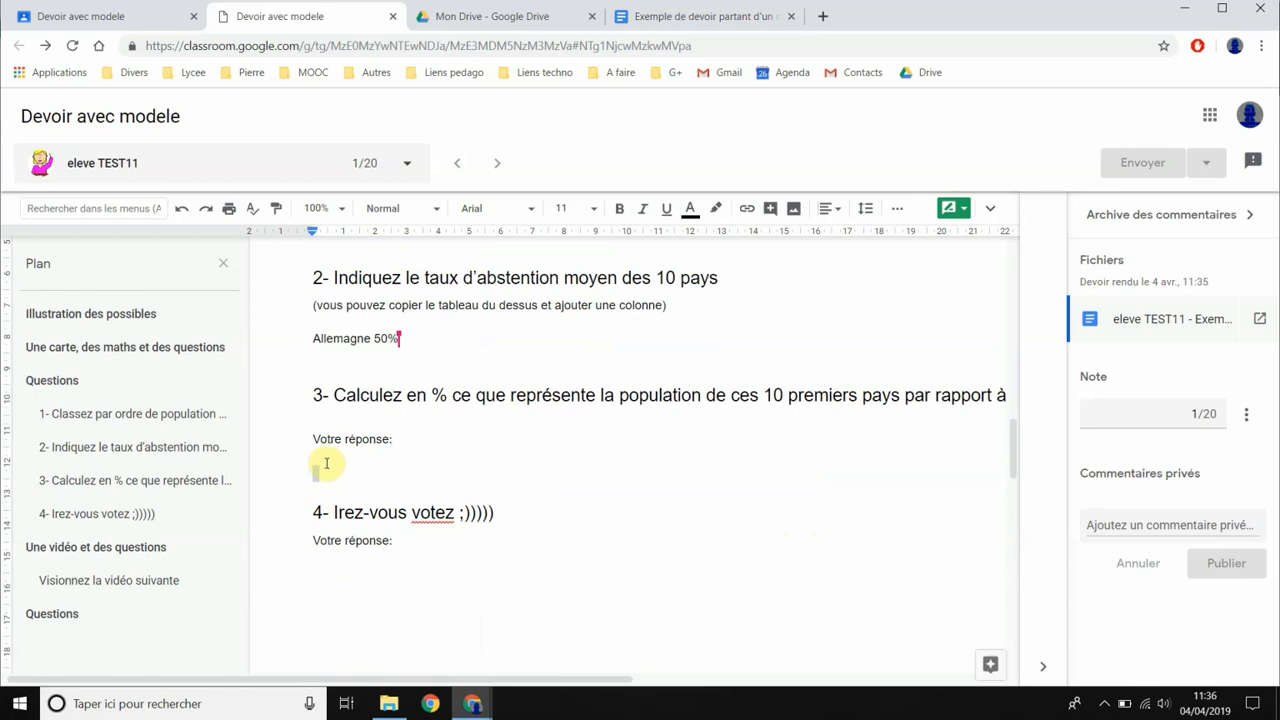
double_click(325, 460)
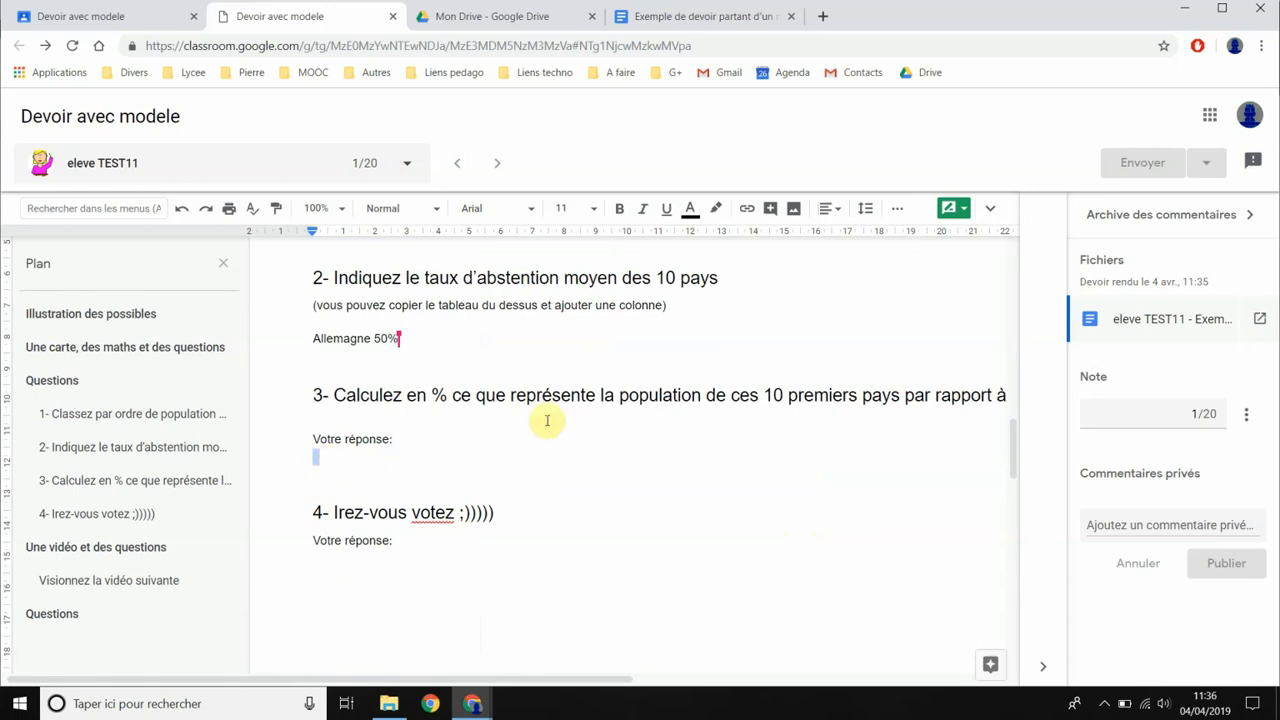
click(465, 339)
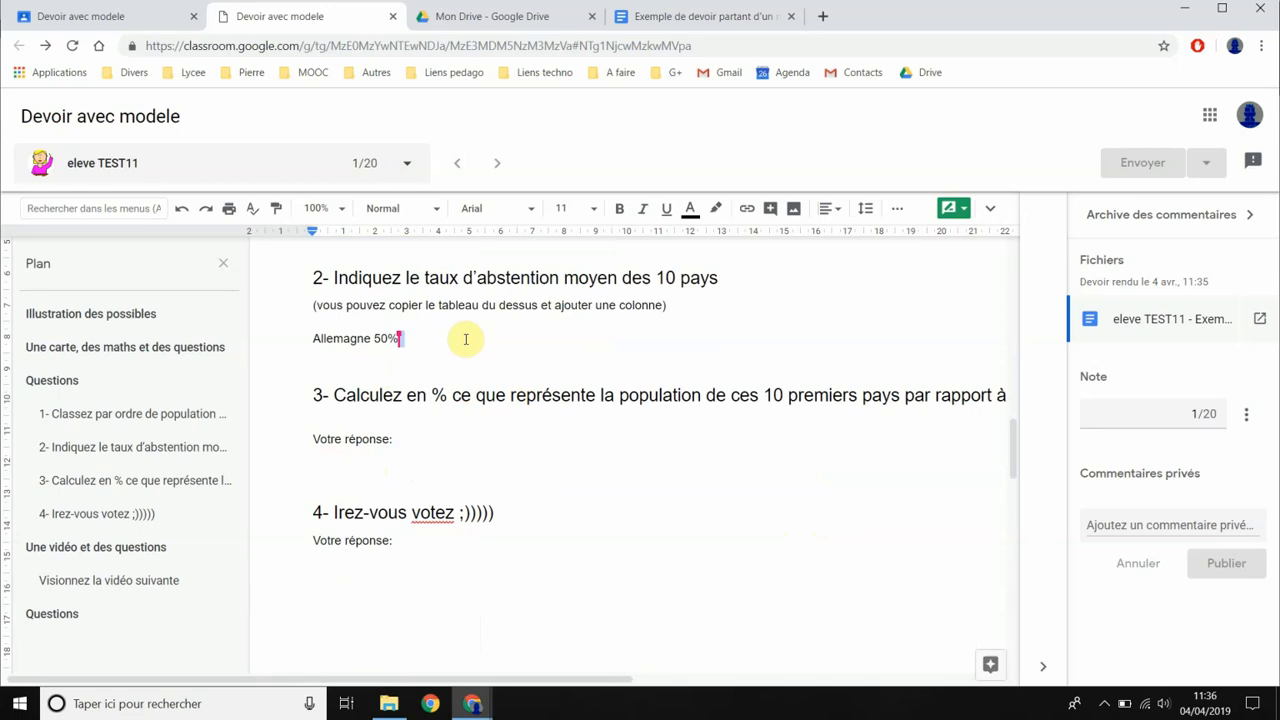
text(dsfhsjdfg)
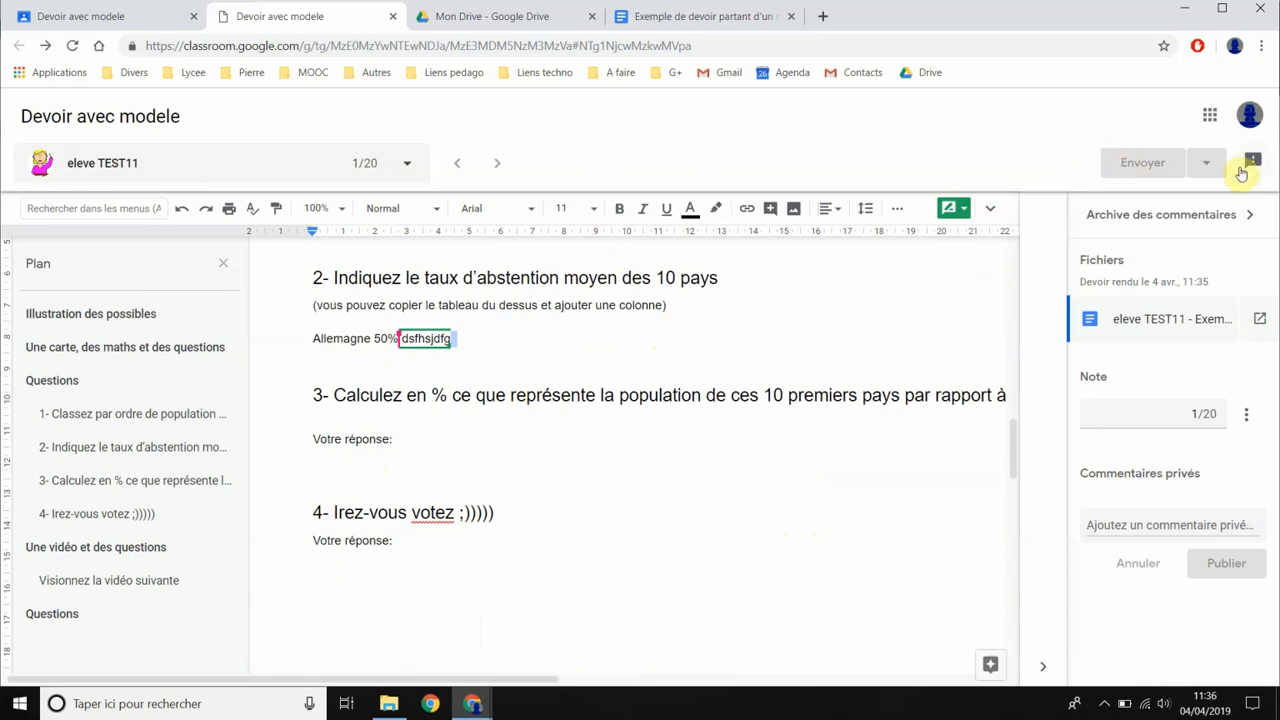
click(879, 358)
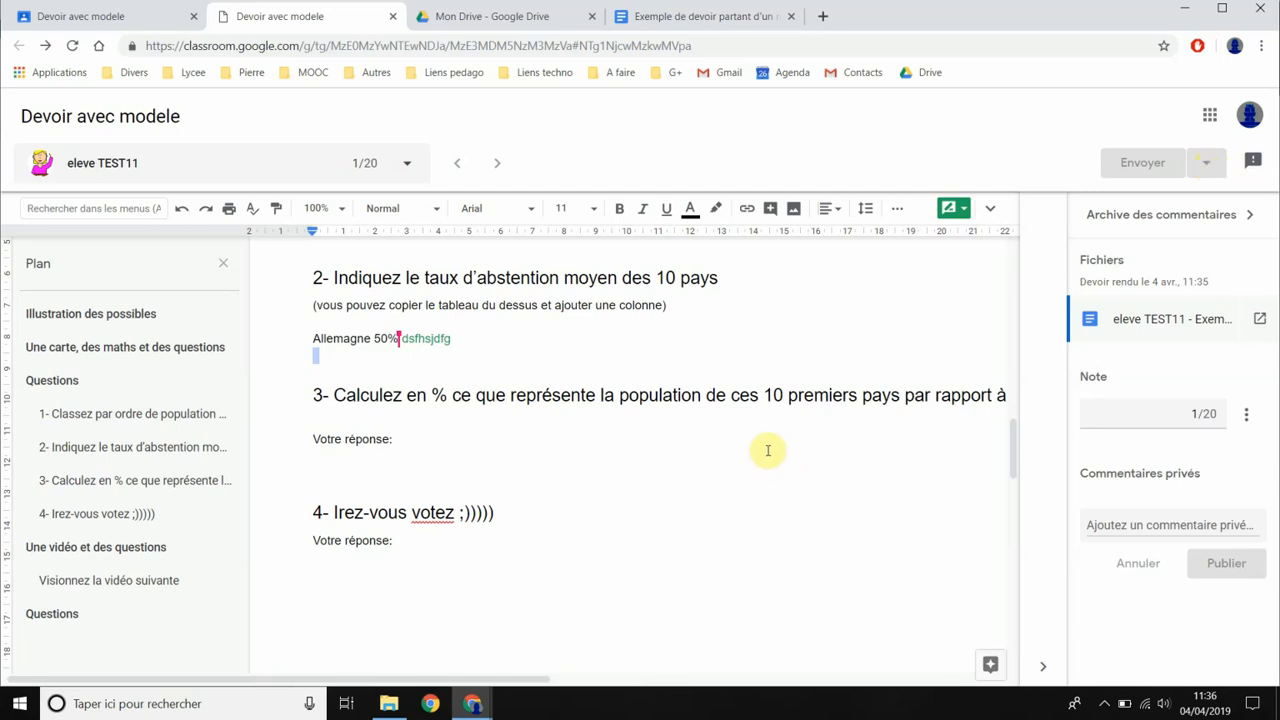
Close the grading view, reopen the student's graded document to check the suggestion under question 2, and close it again
click(391, 18)
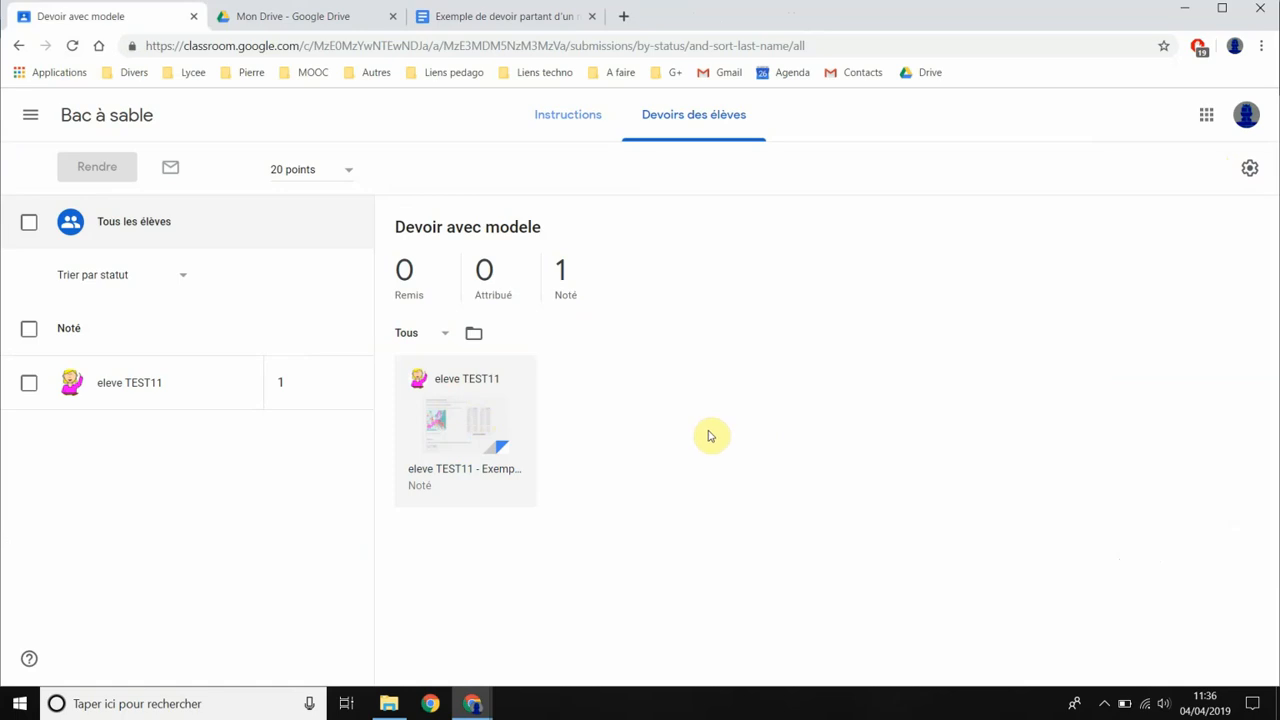
click(466, 426)
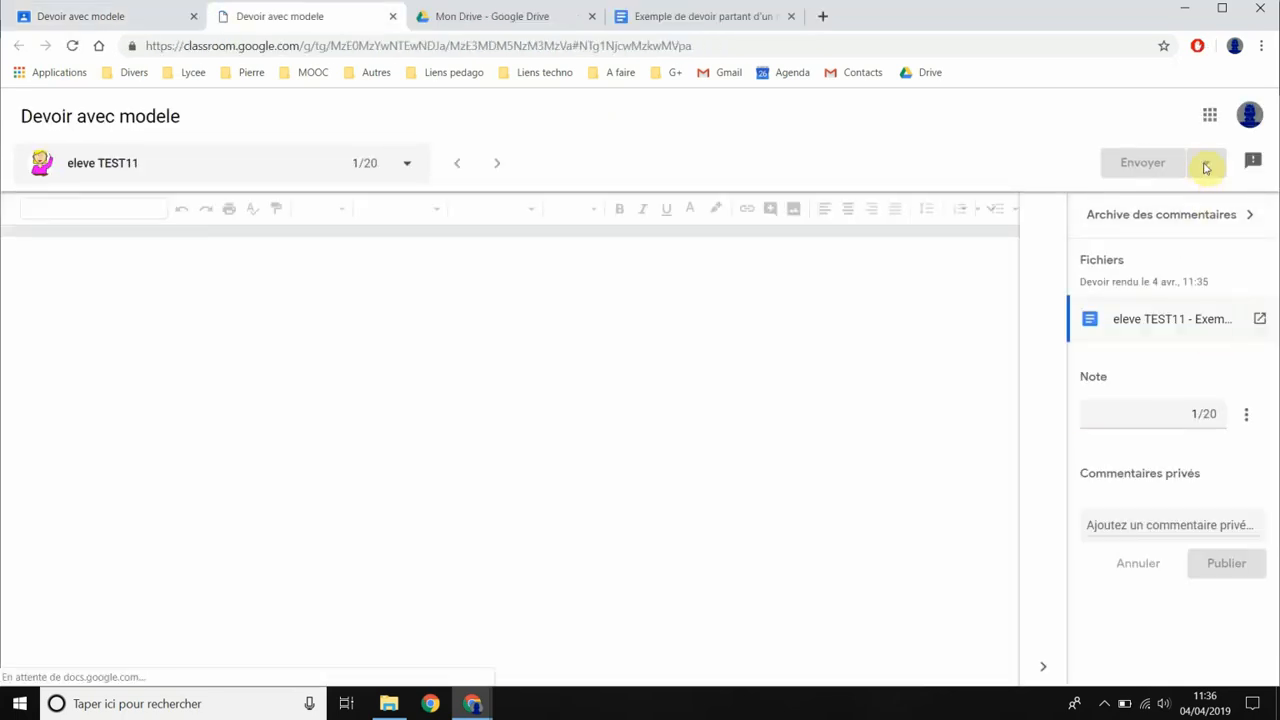
scroll(790, 477, down, 8)
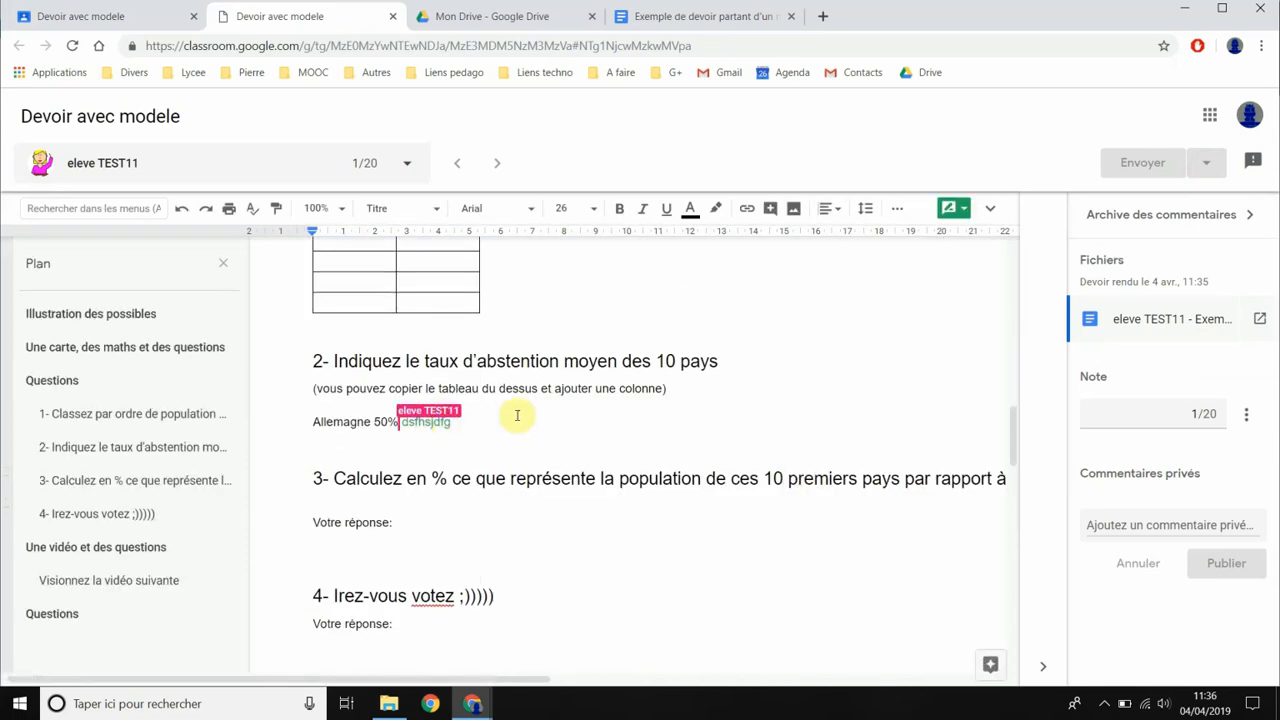
click(390, 17)
Switch to the student's Classroom window and open the returned document of "Devoir avec modele" from the Bac à sable coursework
mouse_move(470, 706)
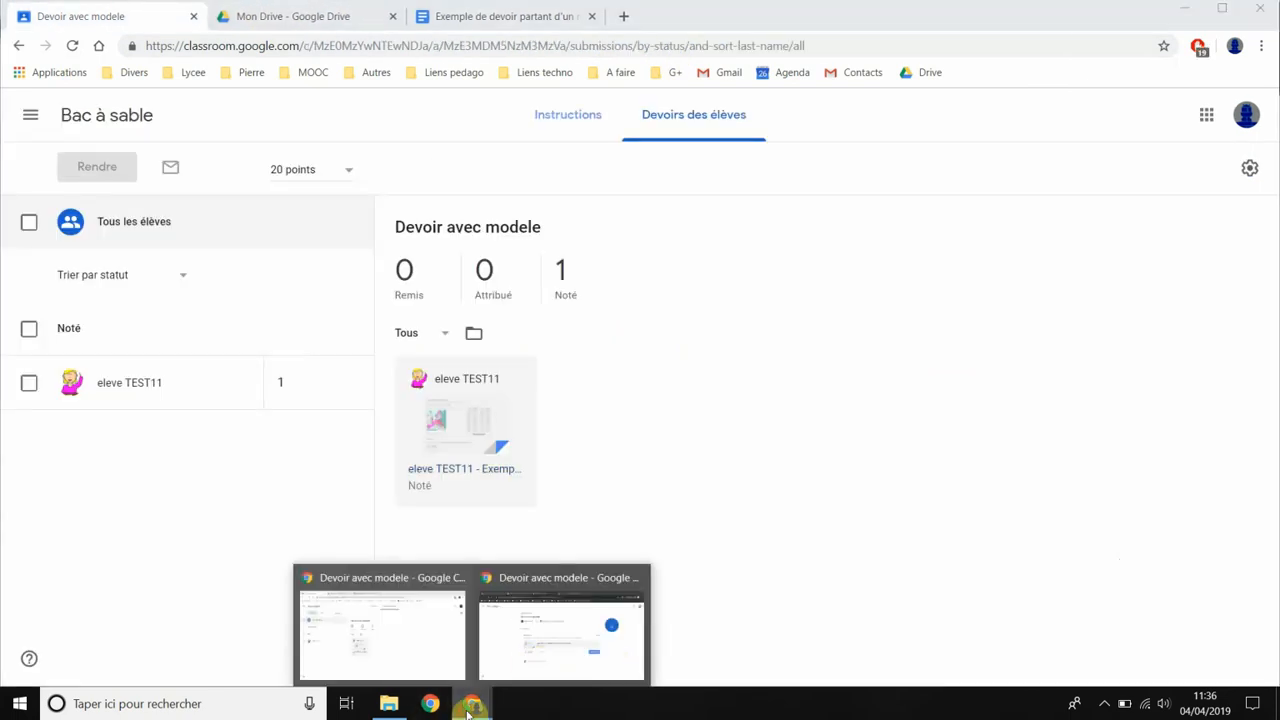
click(545, 655)
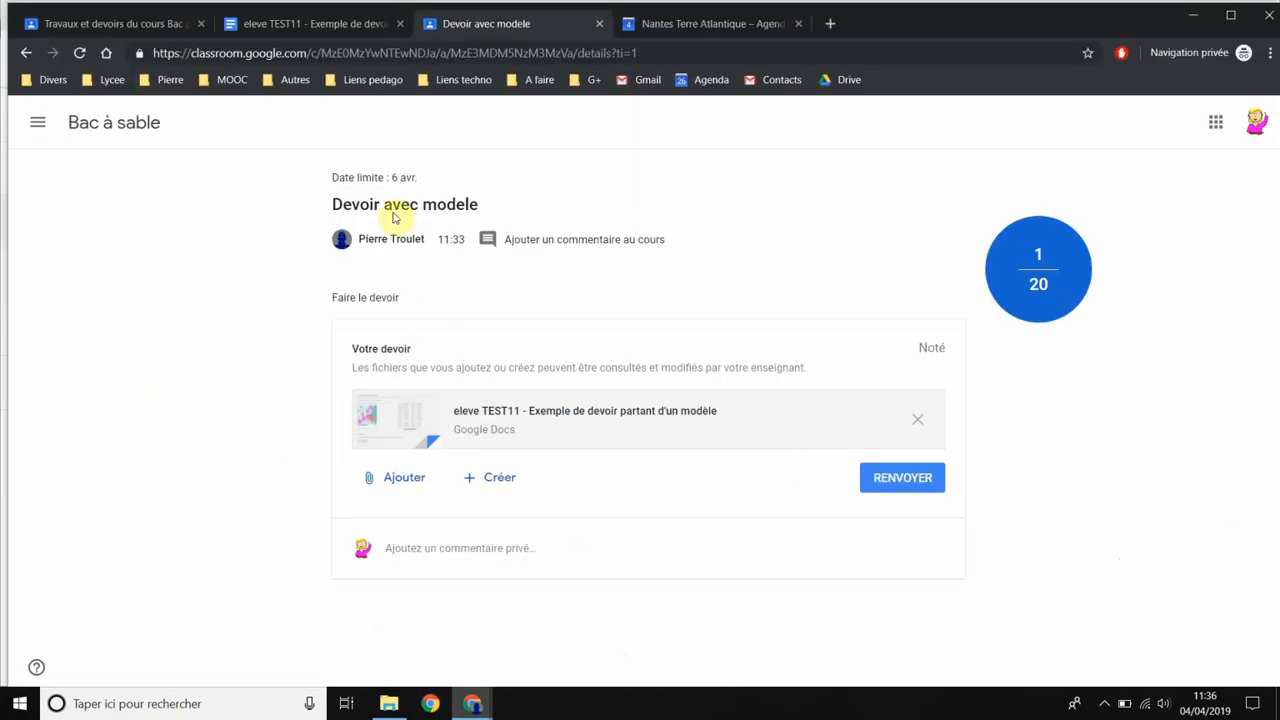
click(37, 122)
click(119, 385)
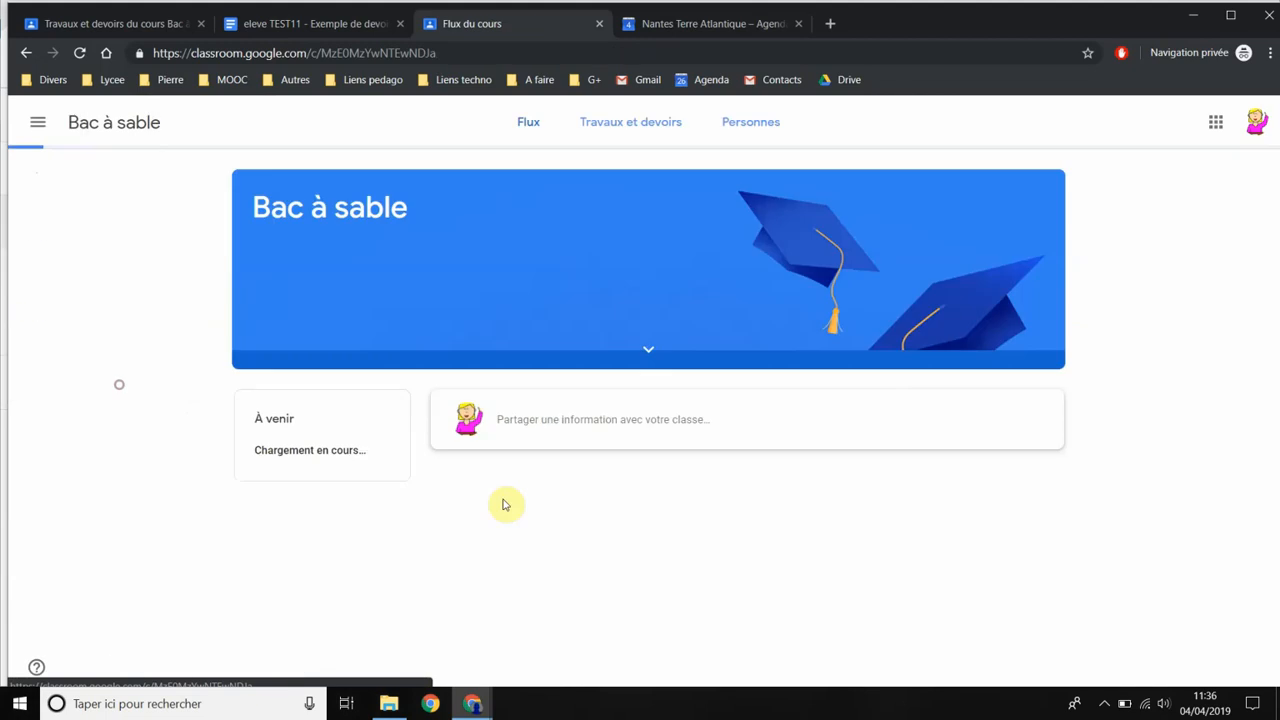
click(638, 124)
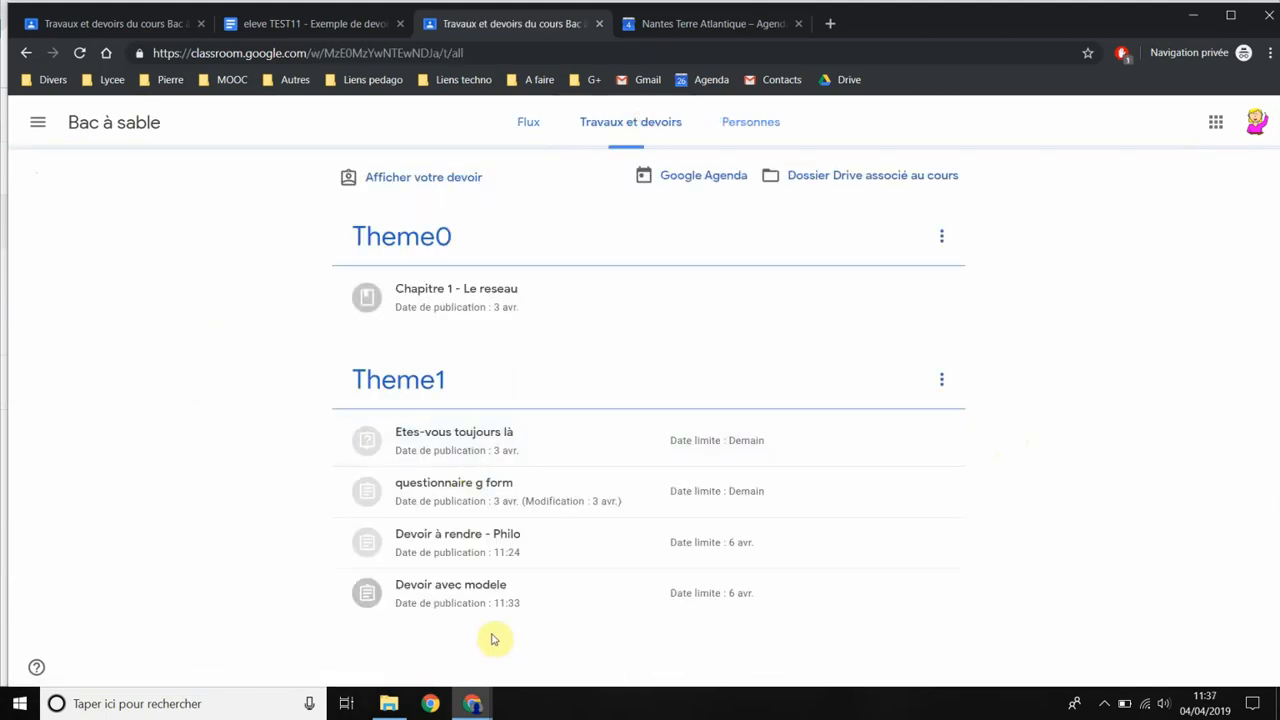
click(466, 603)
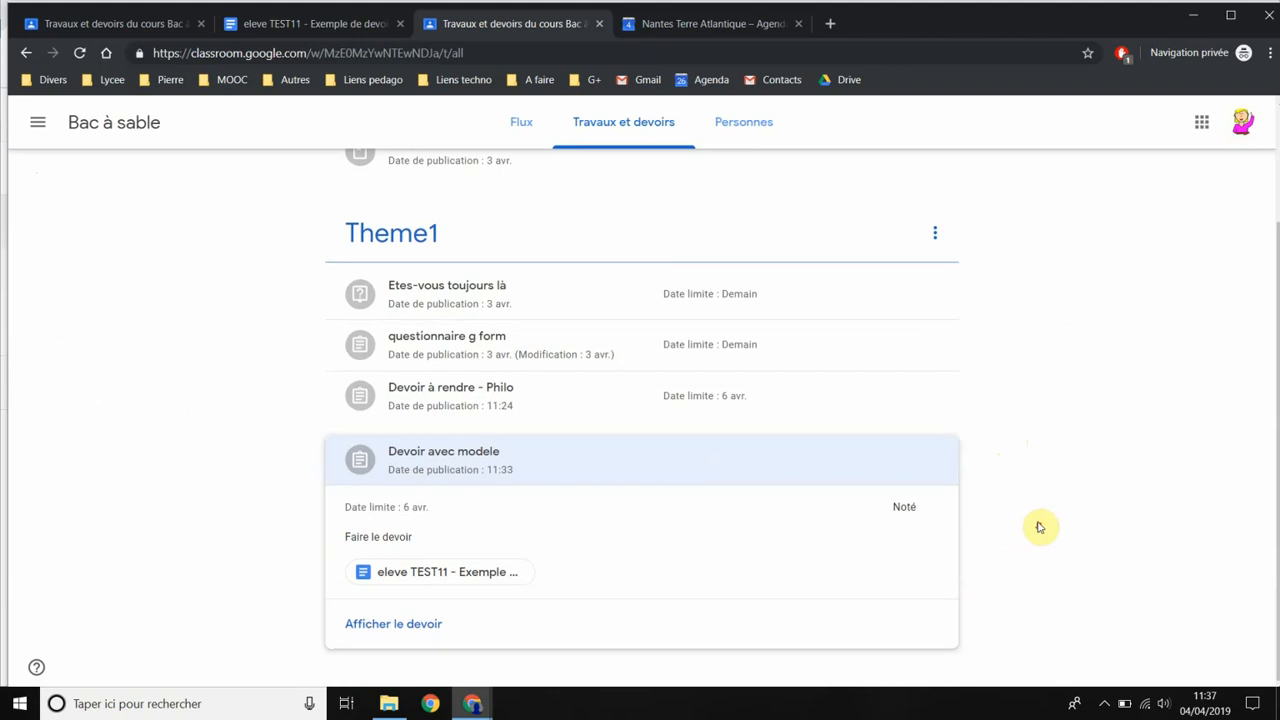
click(485, 585)
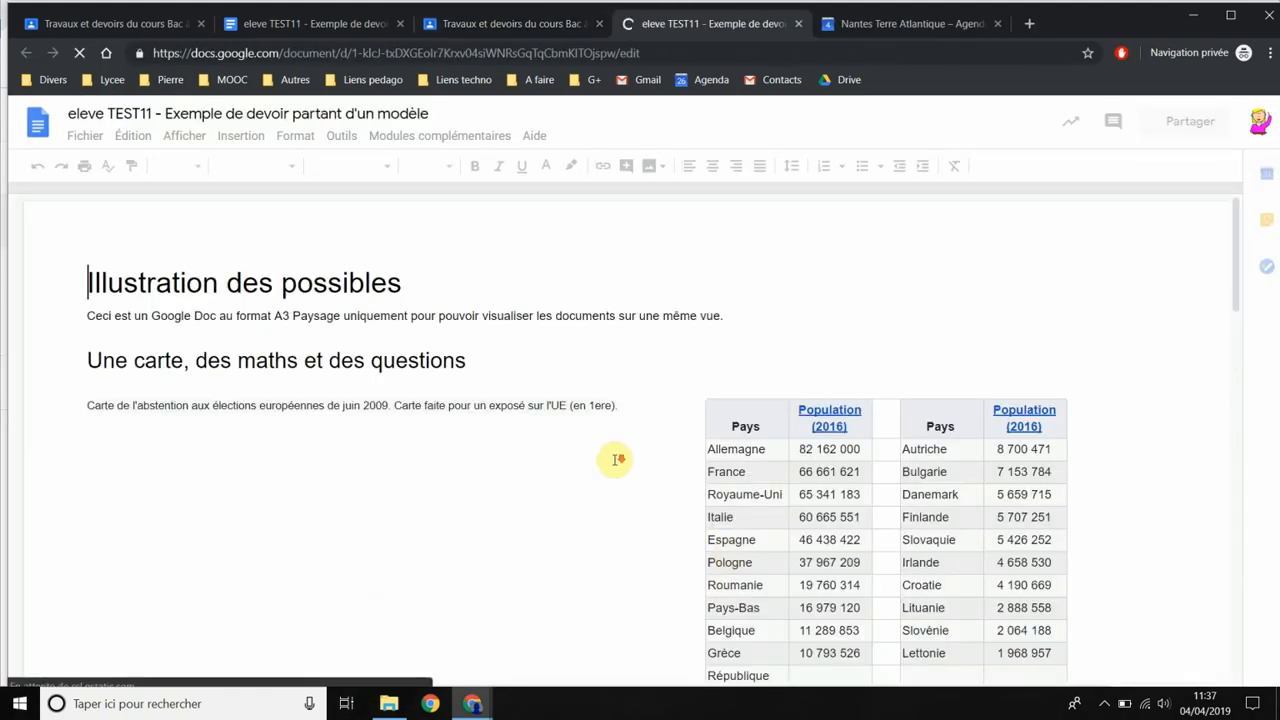
Look through the returned document for the teacher's suggestion, close it and open the assignment's details page to view the grade
scroll(615, 460, down, 6)
scroll(615, 460, up, 3)
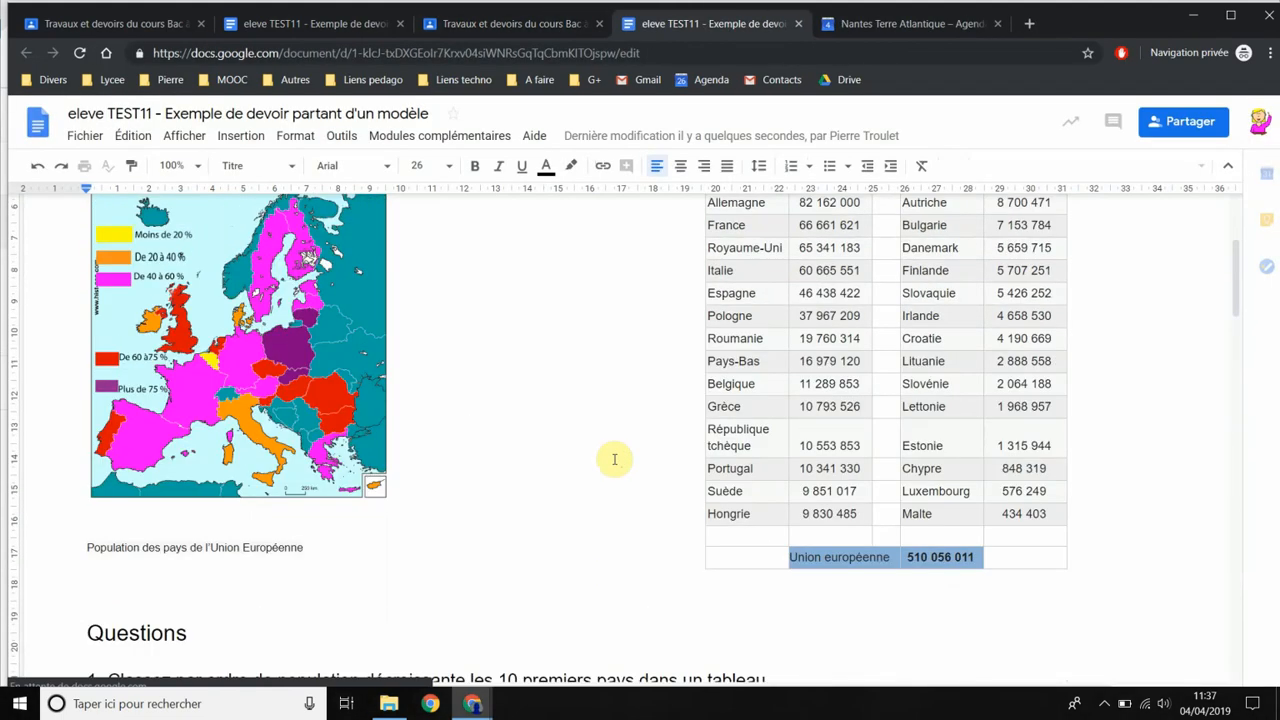
scroll(615, 460, down, 8)
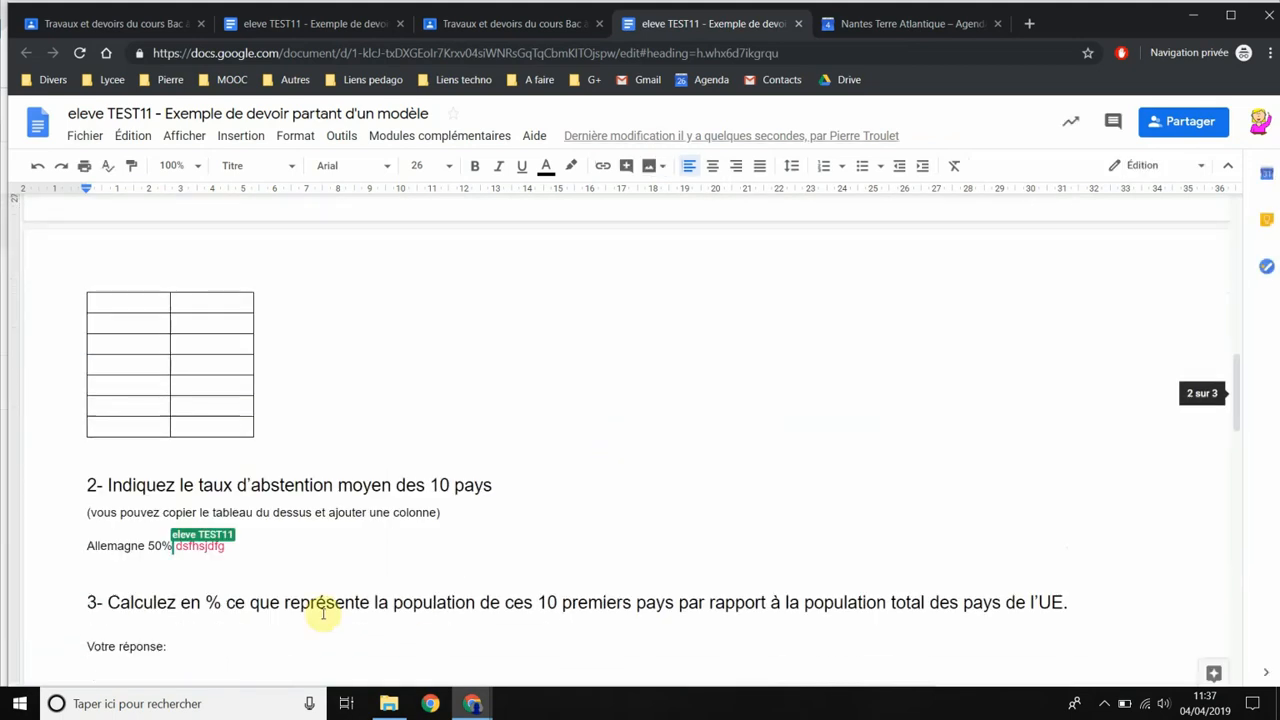
scroll(380, 556, up, 2)
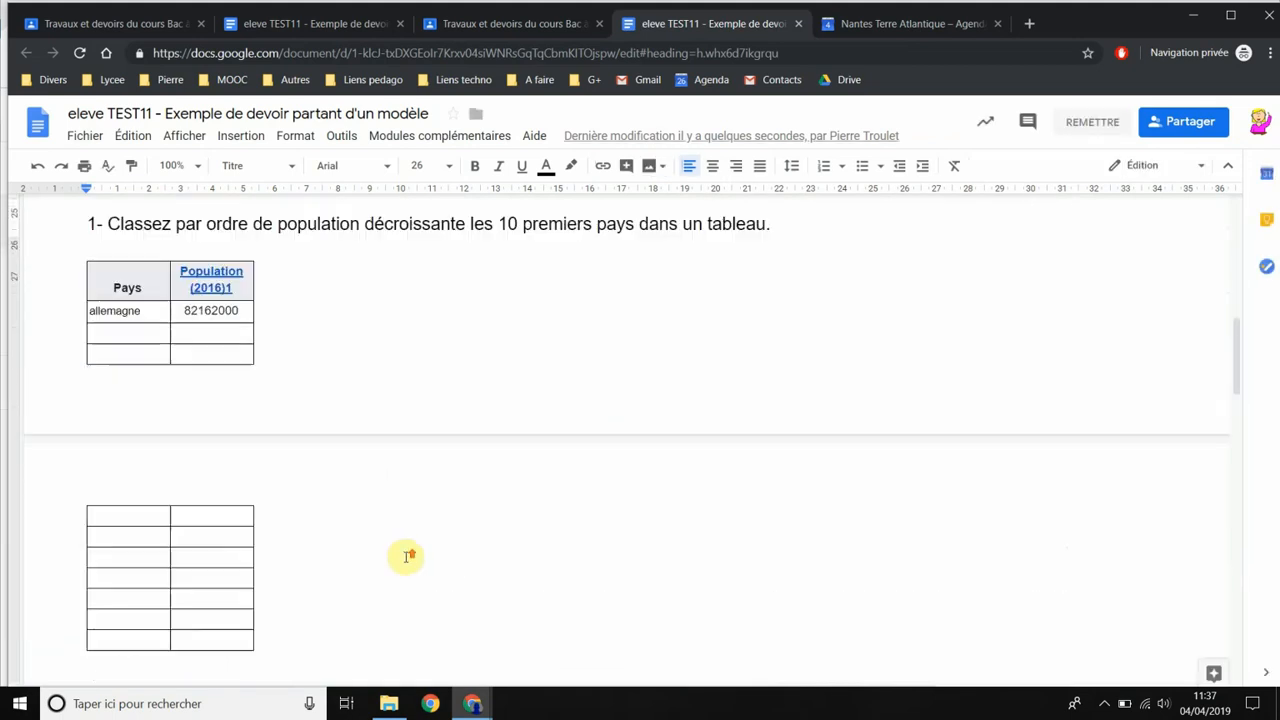
scroll(408, 556, up, 5)
scroll(567, 524, up, 2)
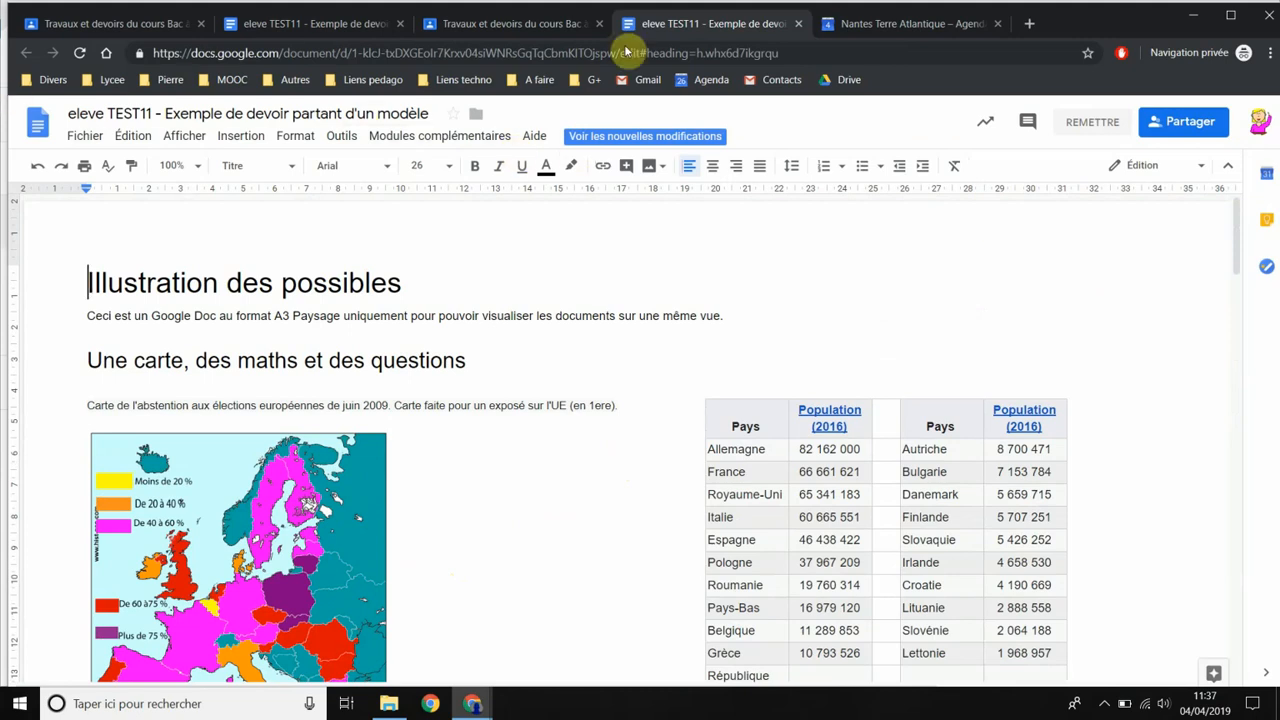
click(798, 23)
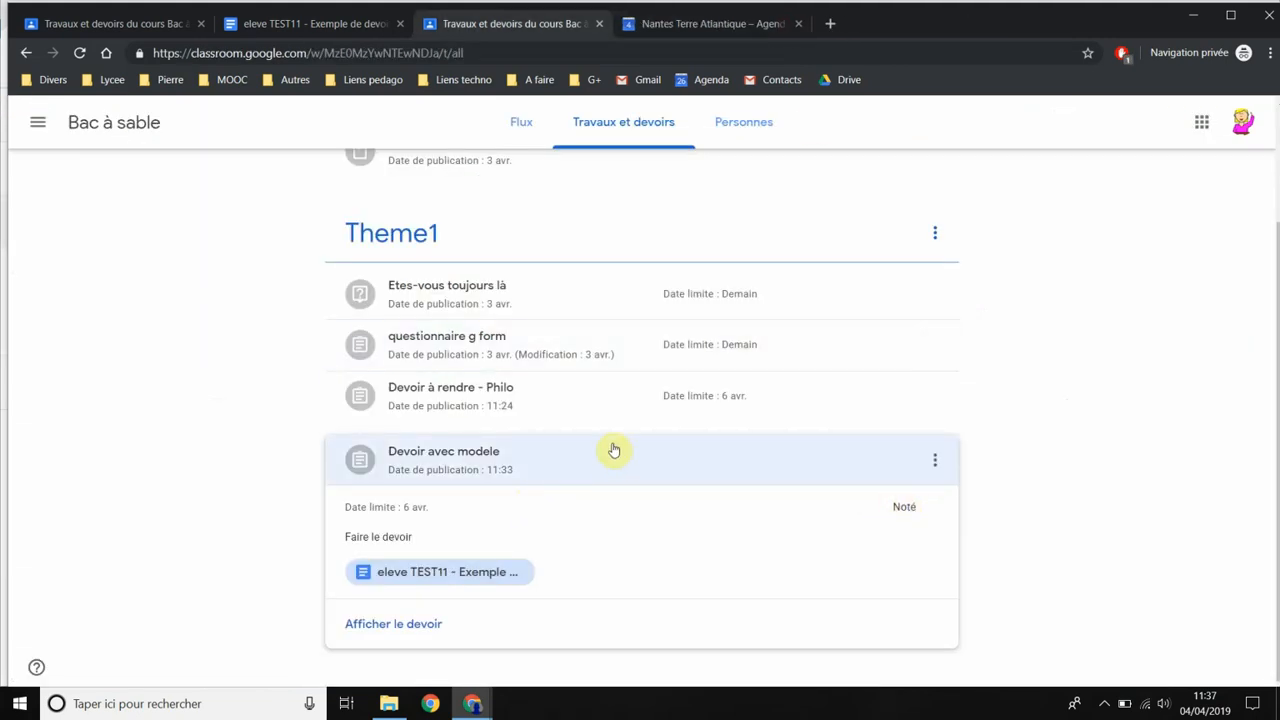
click(392, 626)
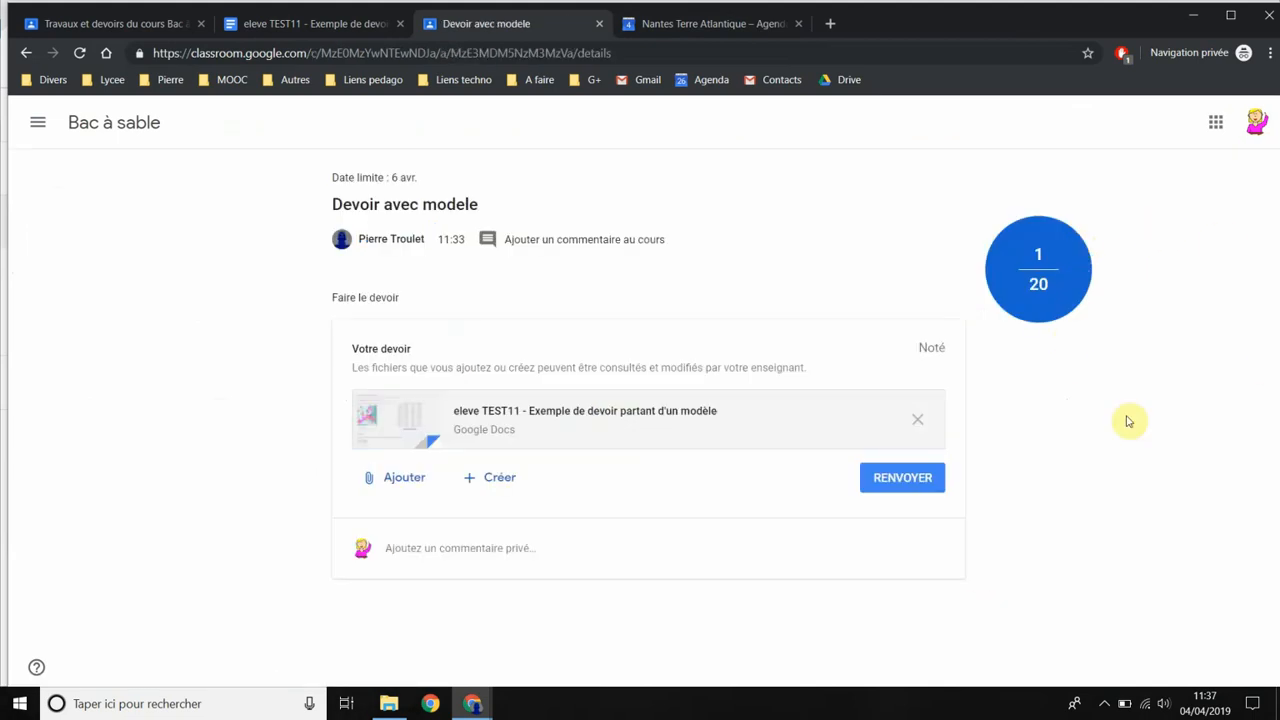